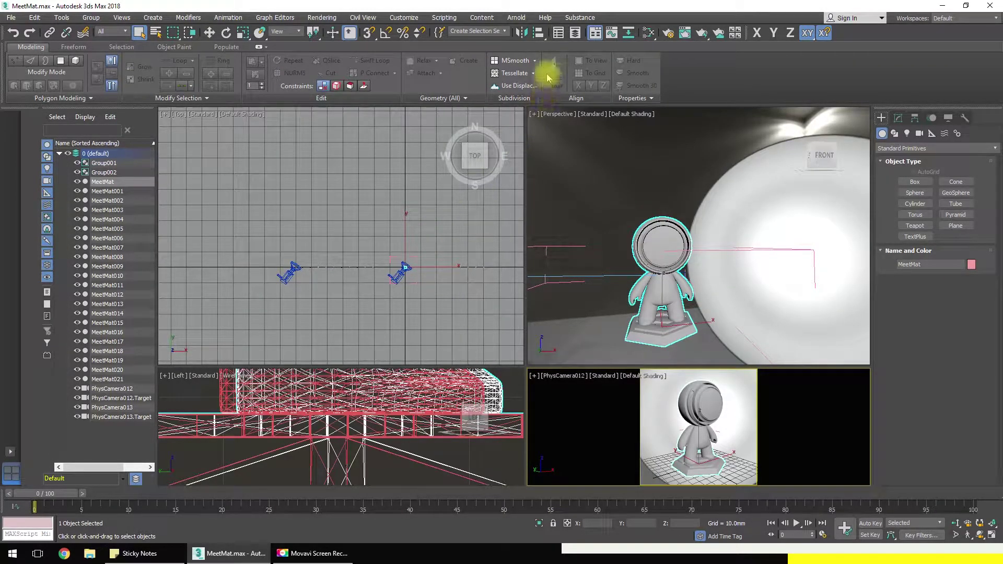
# Open the Slate Material Editor and add the PBR standart Blend material from the PBRtoCorona2018 library to View1
pyautogui.click(646, 34)
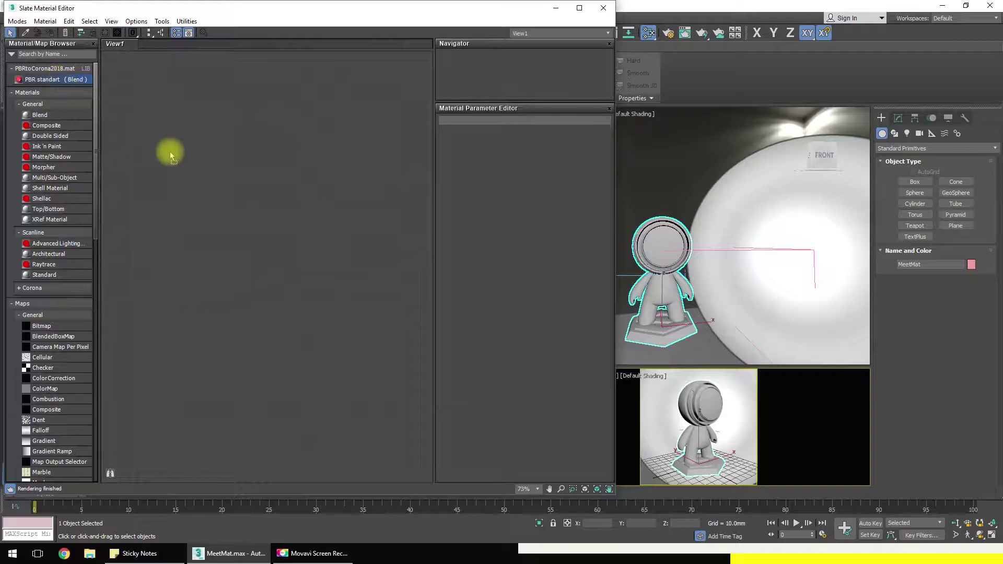
pyautogui.moveTo(274, 208); pyautogui.dragTo(270, 211)
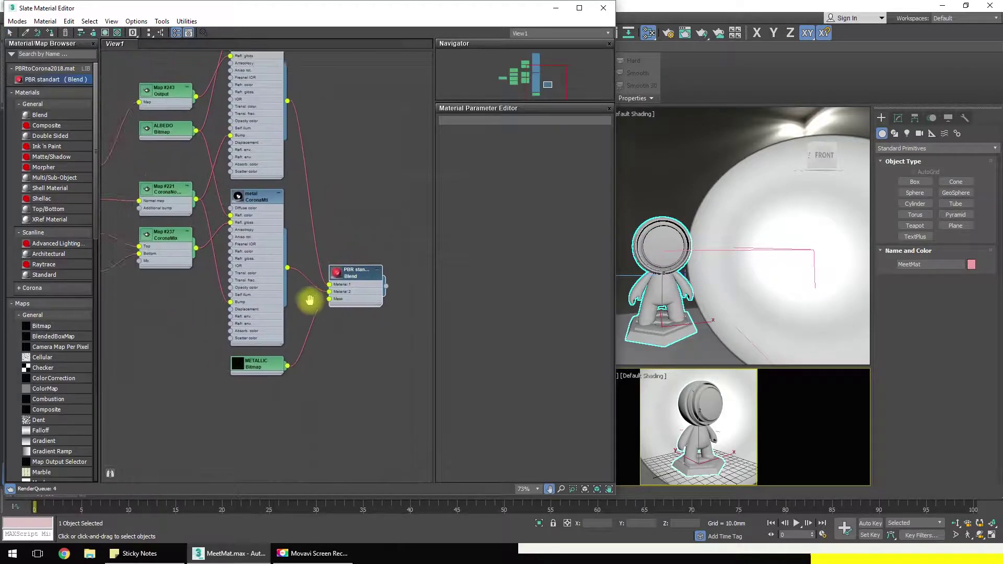
pyautogui.scroll(-6, 278, 260)
pyautogui.moveTo(242, 223); pyautogui.dragTo(264, 250, button='middle')
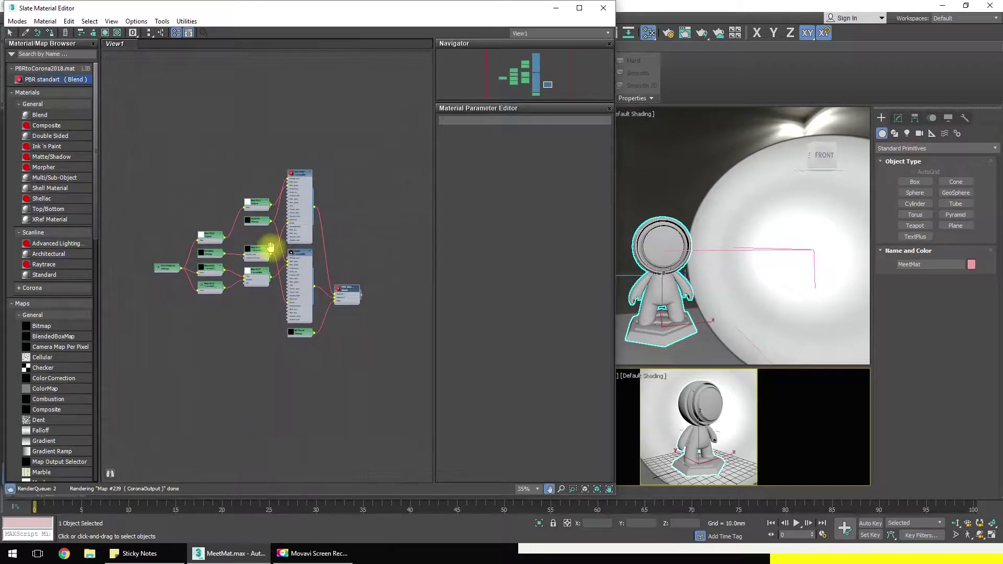
pyautogui.scroll(2, 295, 266)
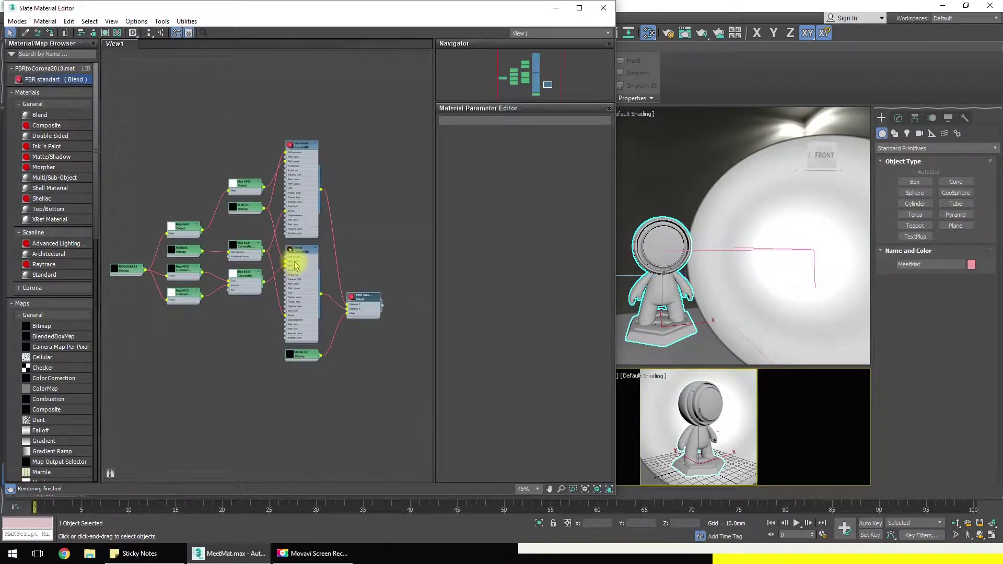
pyautogui.moveTo(280, 257); pyautogui.dragTo(305, 277, button='middle')
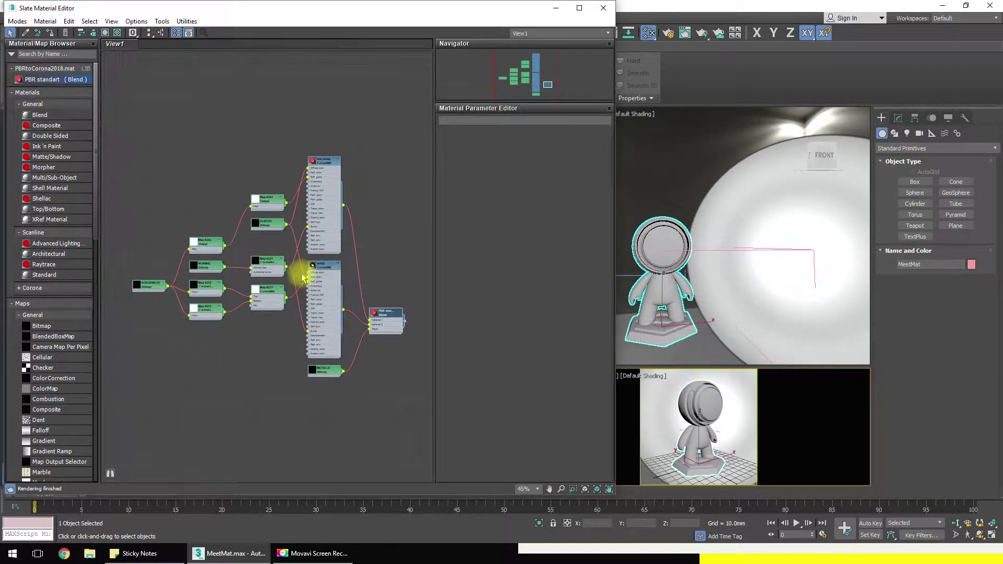
pyautogui.moveTo(315, 280); pyautogui.dragTo(308, 264, button='middle')
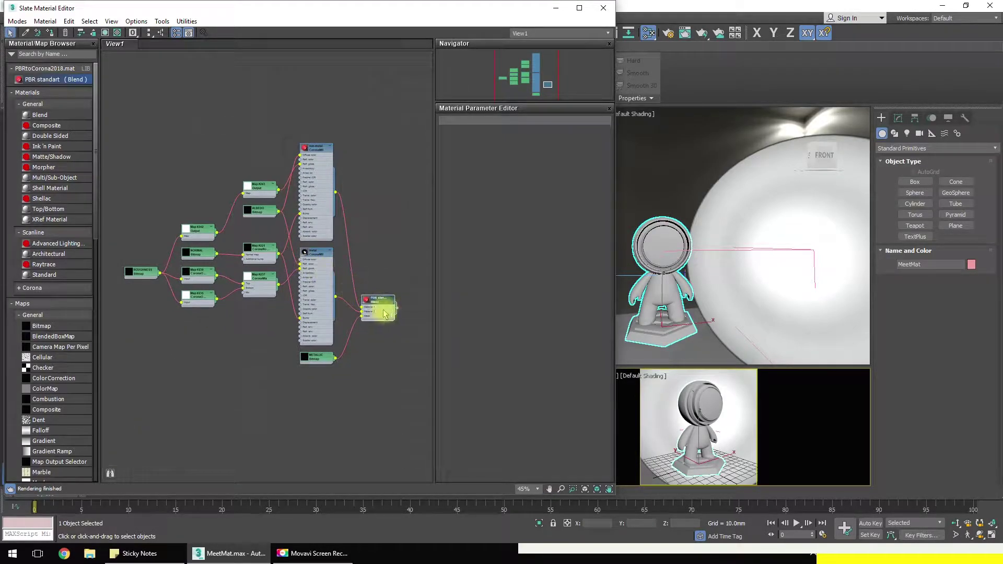
# Load 006_Machinery_BaseColor.jpg from the PBR folder into the ALBEDO bitmap node
pyautogui.scroll(8, 263, 265)
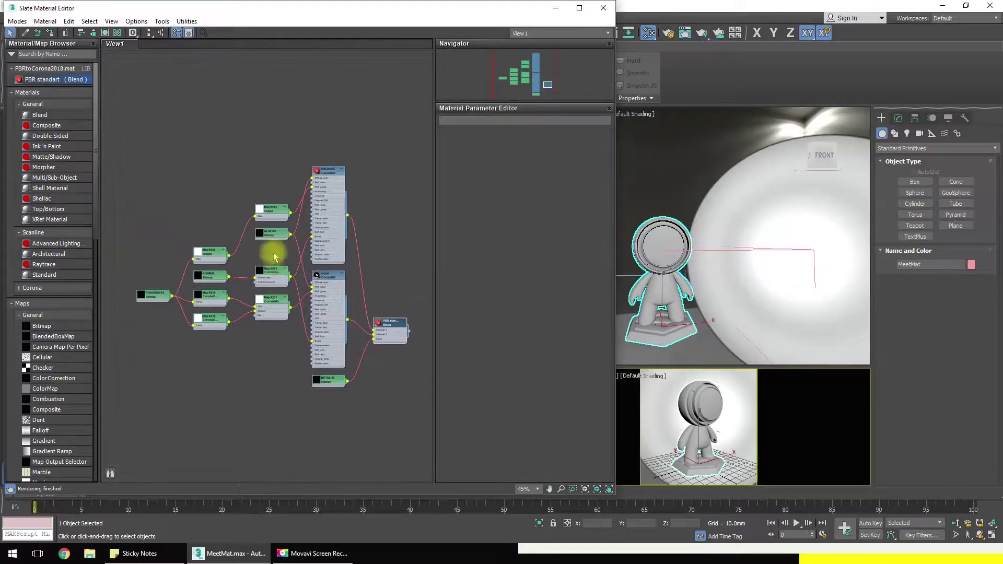
pyautogui.scroll(1, 270, 236)
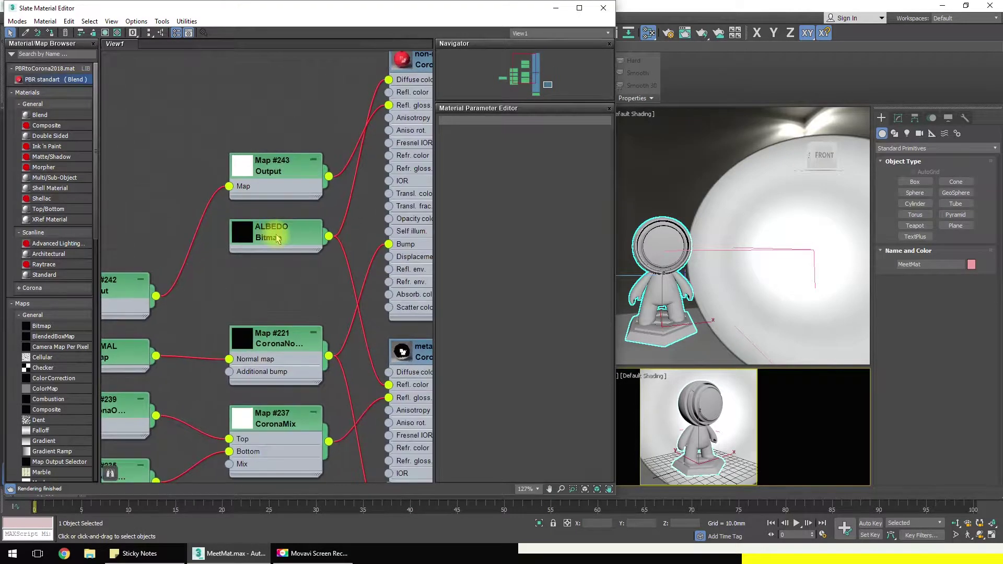
pyautogui.doubleClick(254, 238)
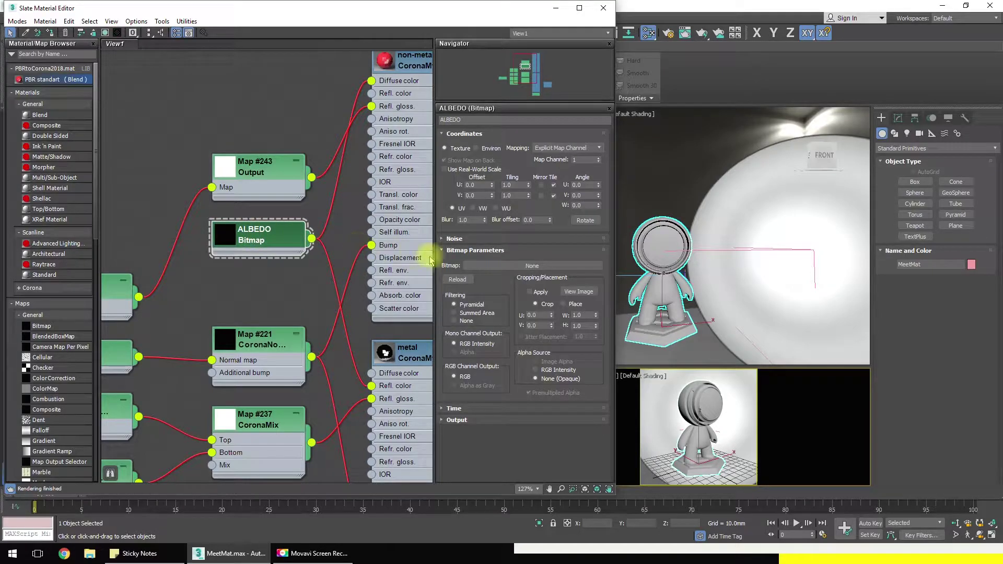
pyautogui.click(515, 265)
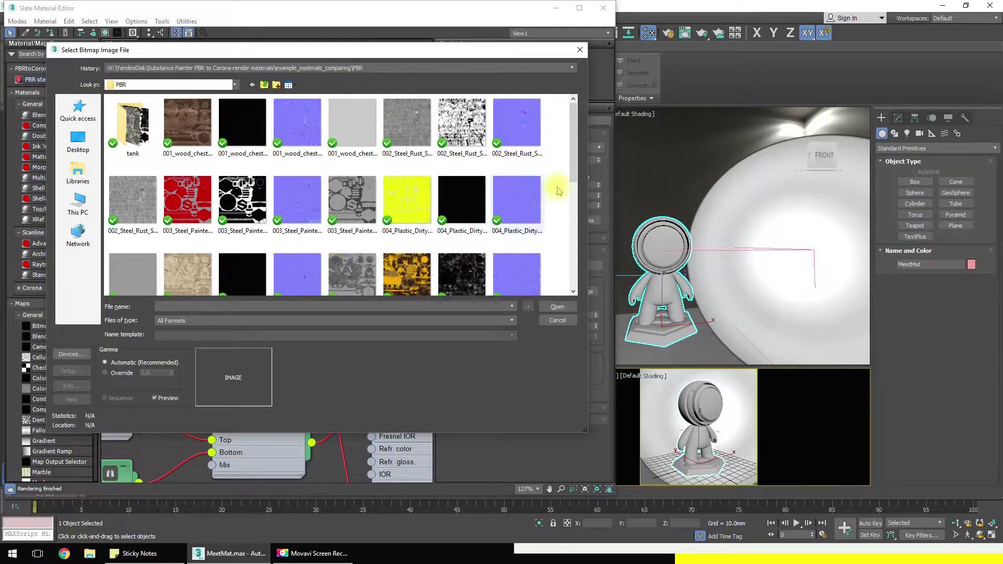
pyautogui.moveTo(573, 149); pyautogui.dragTo(573, 179)
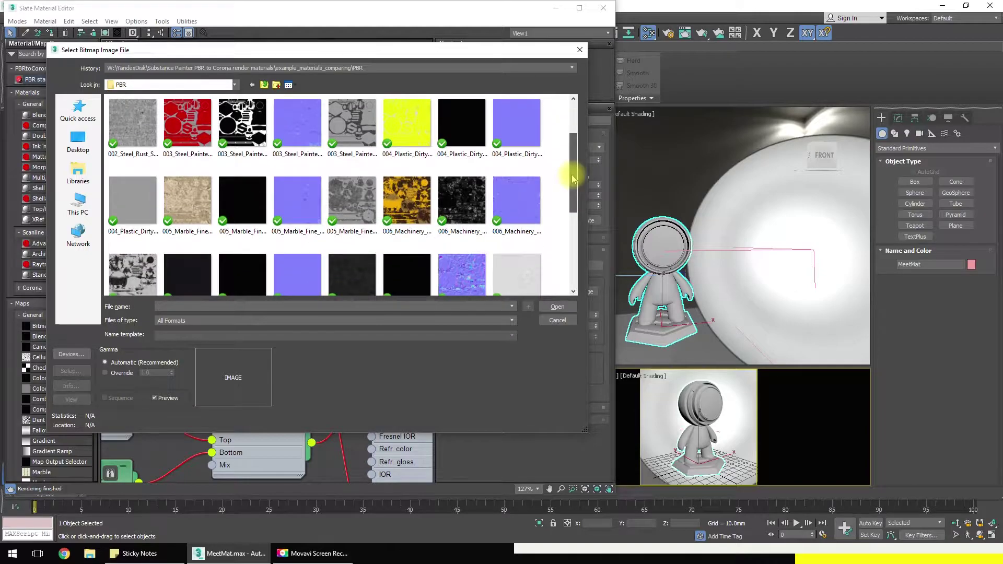
pyautogui.doubleClick(418, 207)
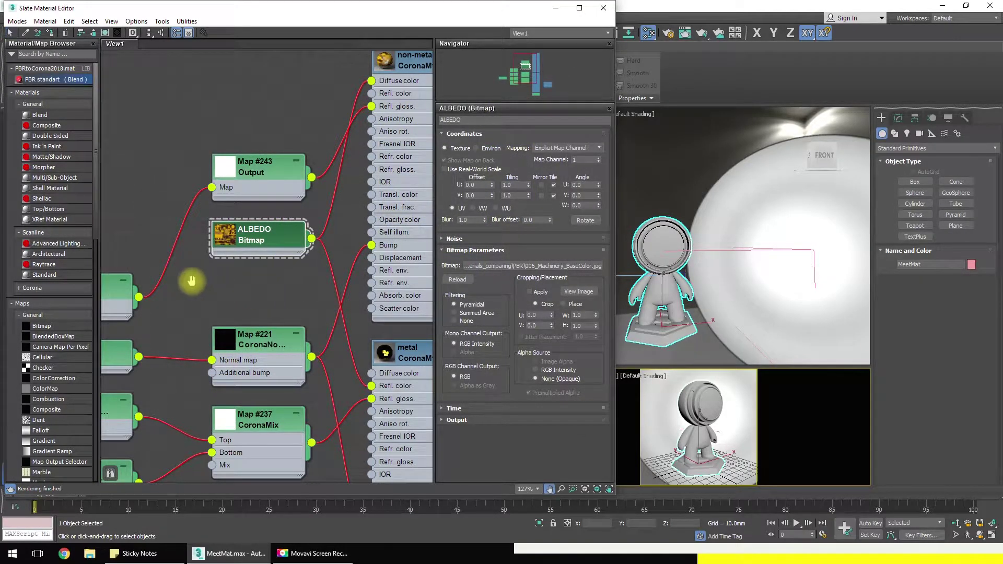
# Load 006_Machinery_Normal.jpg into the NORMAL bitmap node with automatic gamma
pyautogui.moveTo(193, 281); pyautogui.dragTo(321, 263, button='middle')
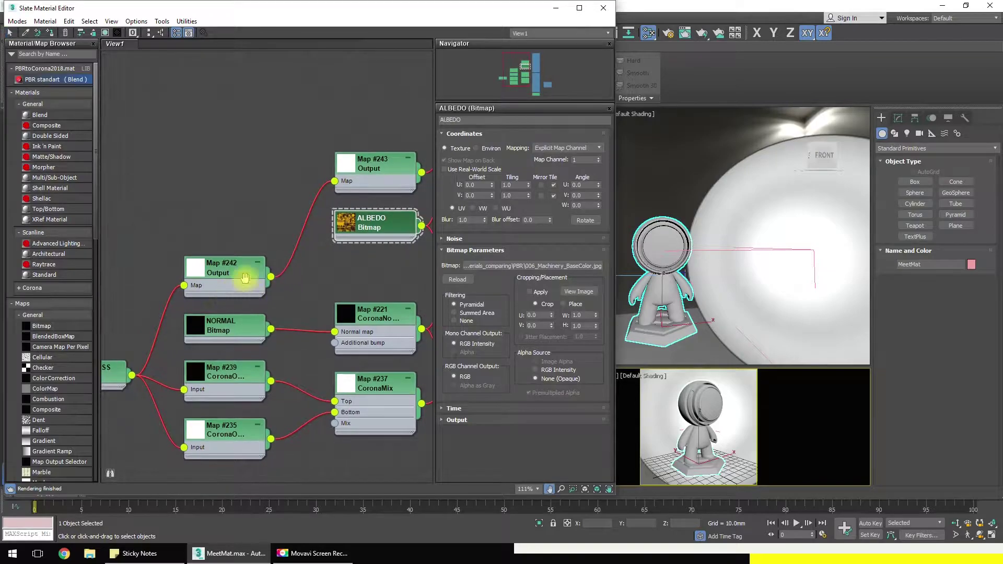
pyautogui.moveTo(233, 273); pyautogui.dragTo(291, 218, button='middle')
pyautogui.scroll(-2, 291, 218)
pyautogui.doubleClick(299, 249)
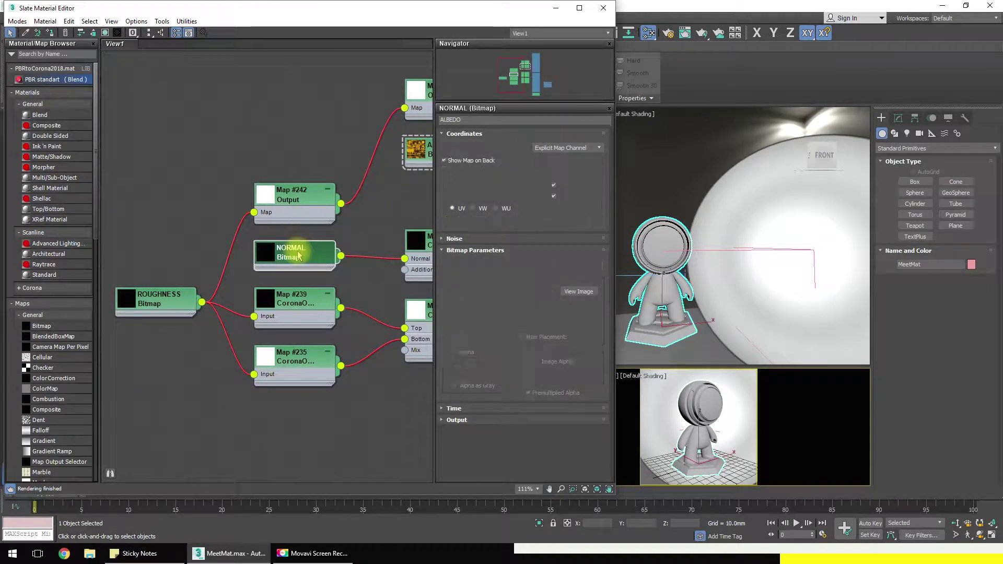
pyautogui.moveTo(306, 255); pyautogui.dragTo(201, 298, button='middle')
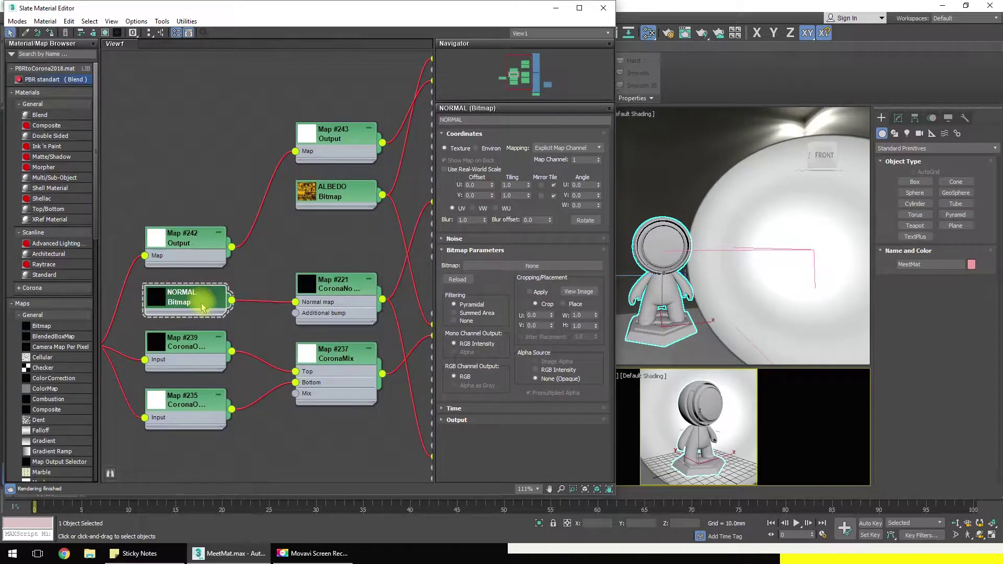
pyautogui.click(488, 266)
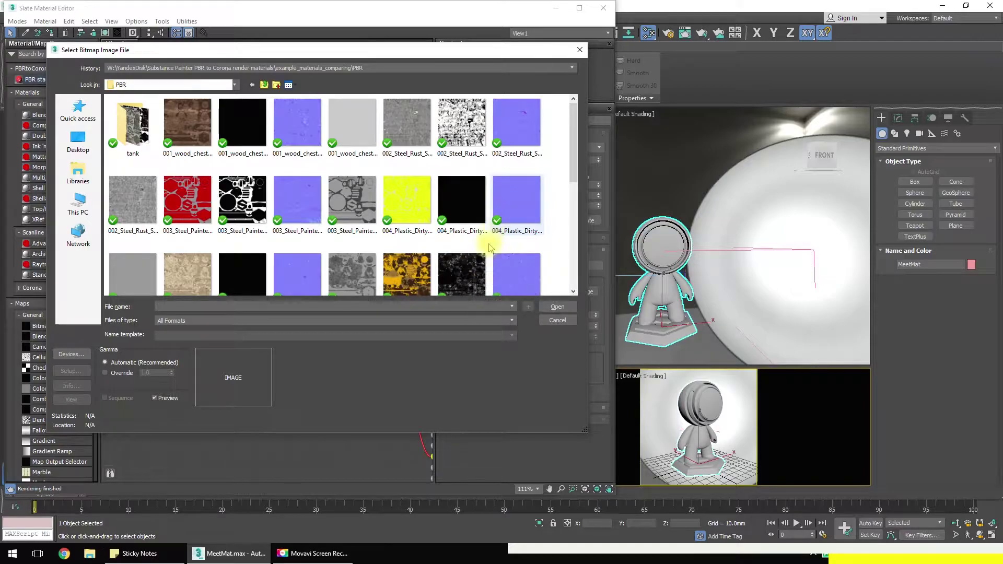
pyautogui.moveTo(574, 157); pyautogui.dragTo(575, 180)
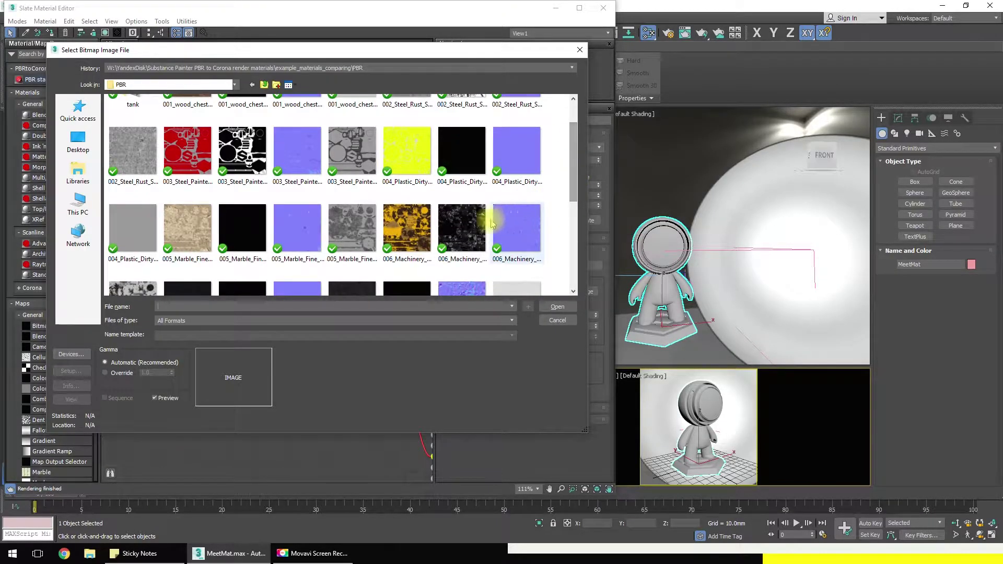
pyautogui.click(515, 236)
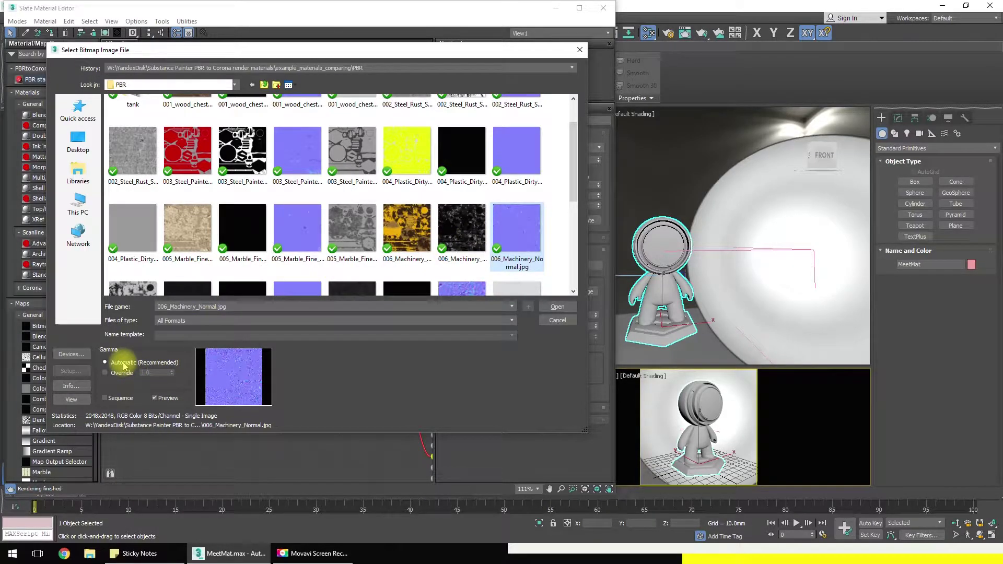
pyautogui.click(555, 307)
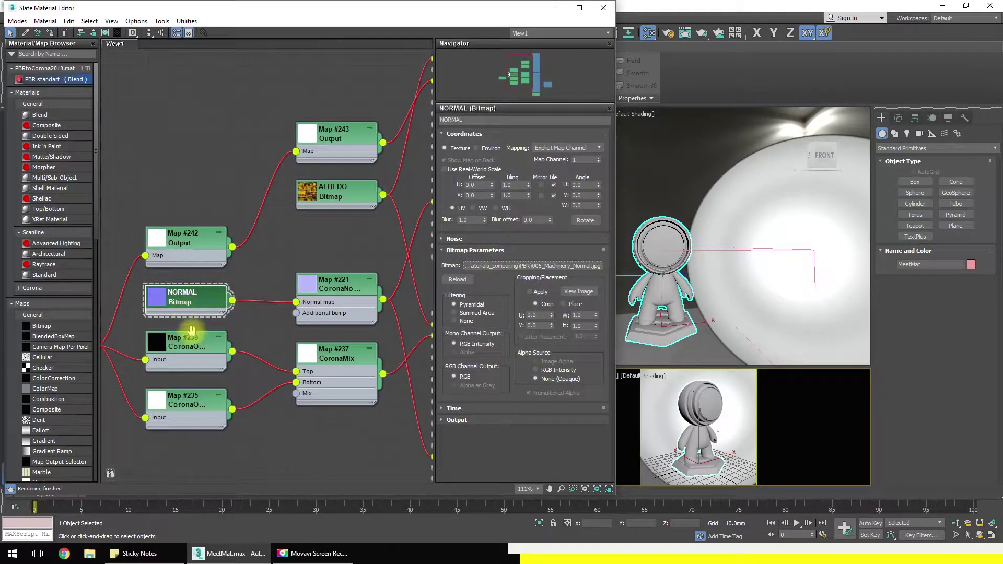
# Load 006_Machinery_Roughness.jpg into the ROUGHNESS bitmap node with automatic gamma
pyautogui.moveTo(183, 334); pyautogui.dragTo(280, 313, button='middle')
pyautogui.scroll(-2, 251, 307)
pyautogui.doubleClick(162, 320)
pyautogui.click(522, 265)
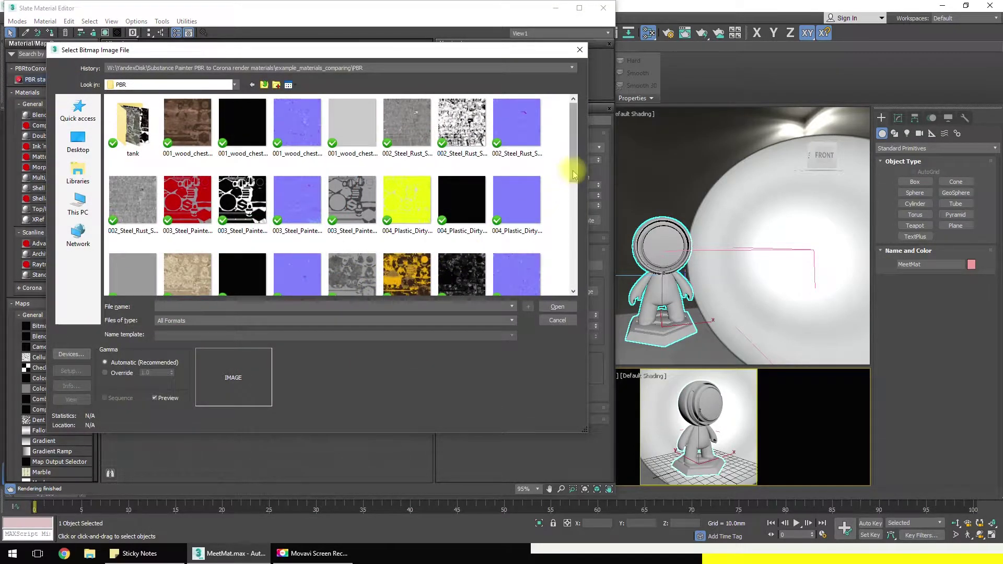
pyautogui.moveTo(573, 174); pyautogui.dragTo(573, 196)
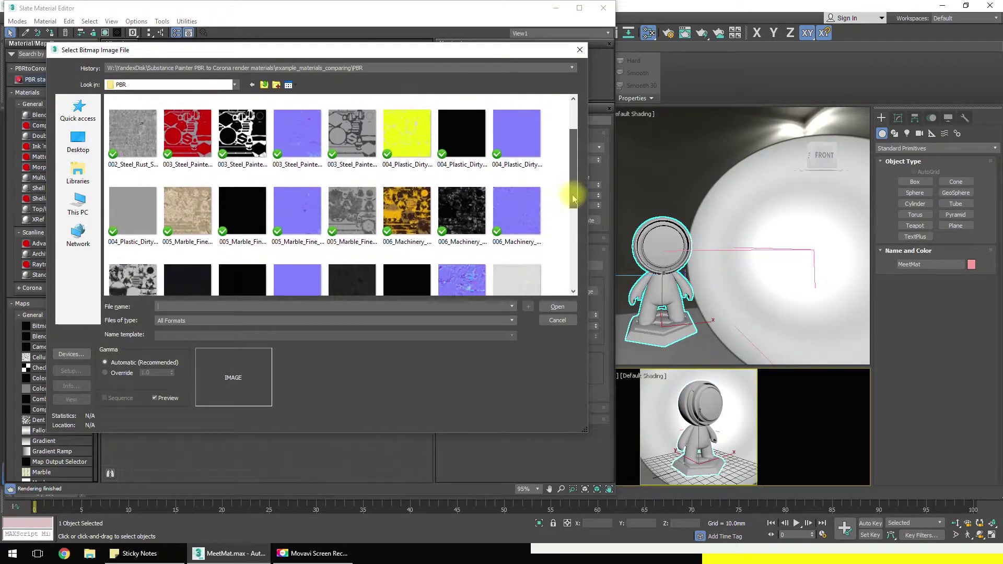
pyautogui.click(146, 269)
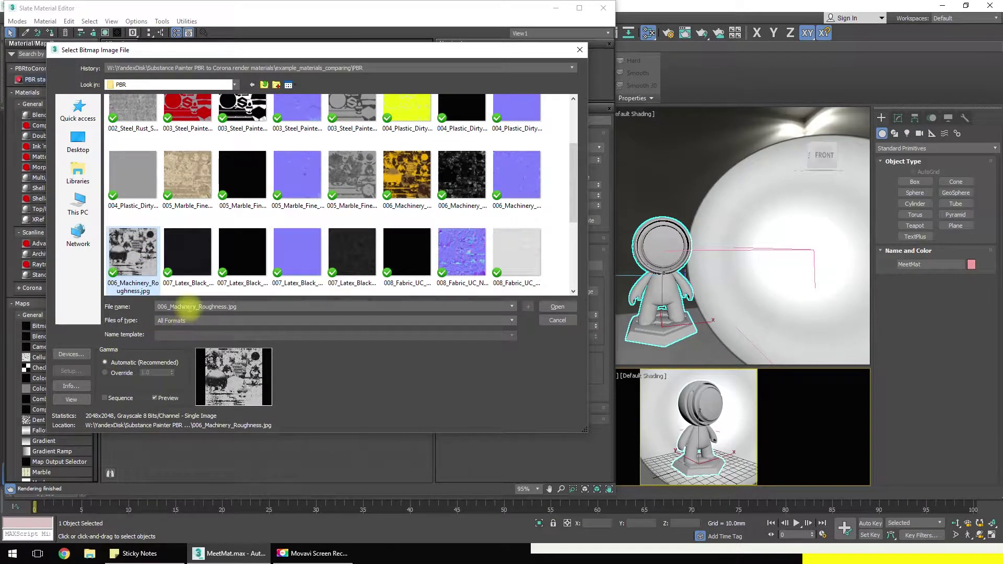
pyautogui.click(559, 307)
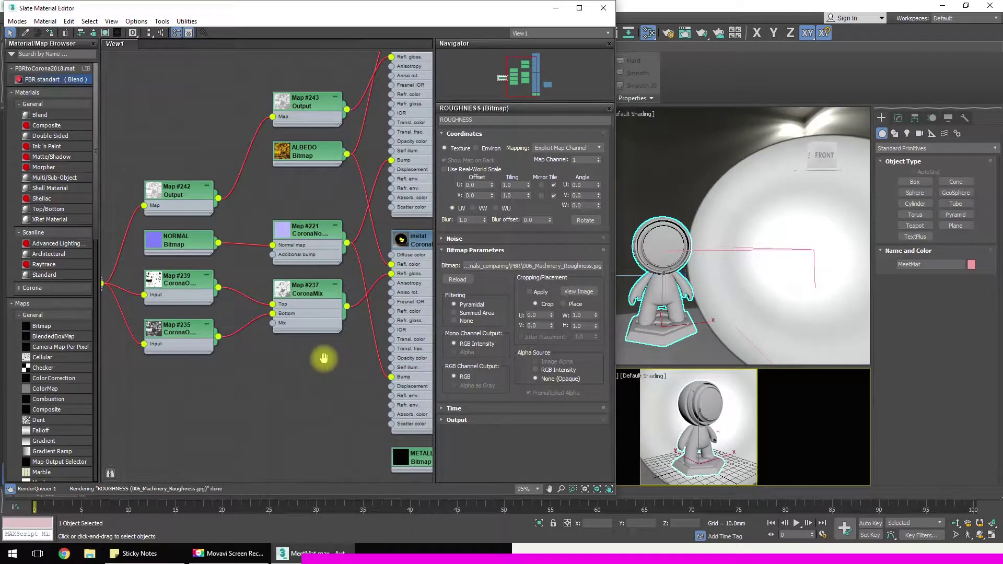
# Load 006_Machinery_Metallic.jpg into the METALLIC bitmap node with automatic gamma
pyautogui.scroll(-2, 329, 330)
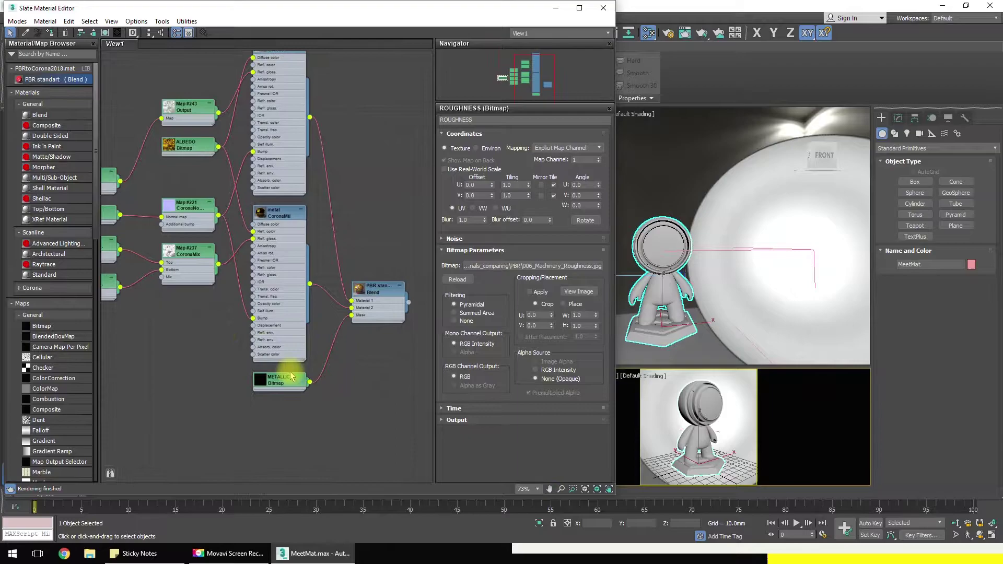
pyautogui.scroll(1, 291, 376)
pyautogui.doubleClick(285, 380)
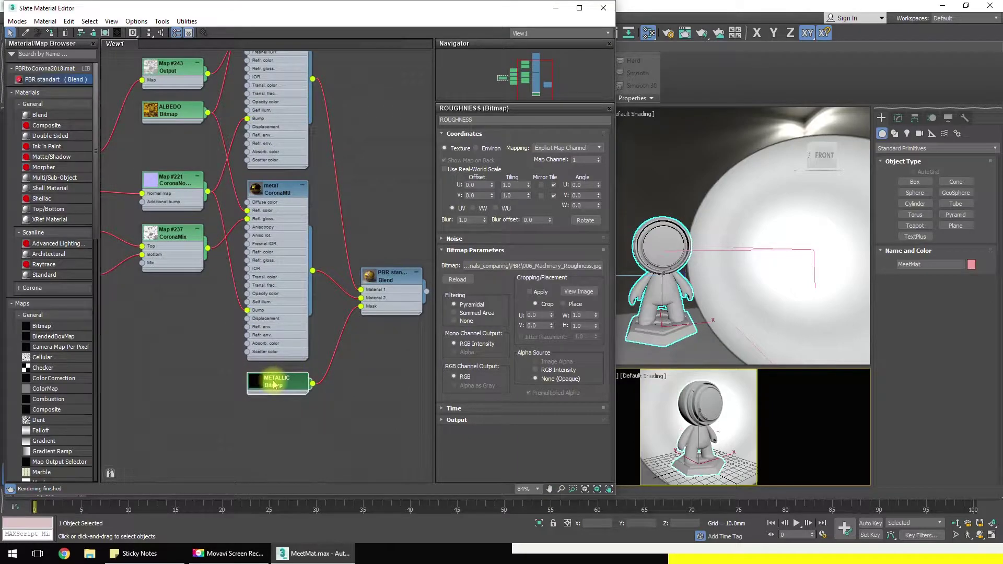
pyautogui.click(523, 266)
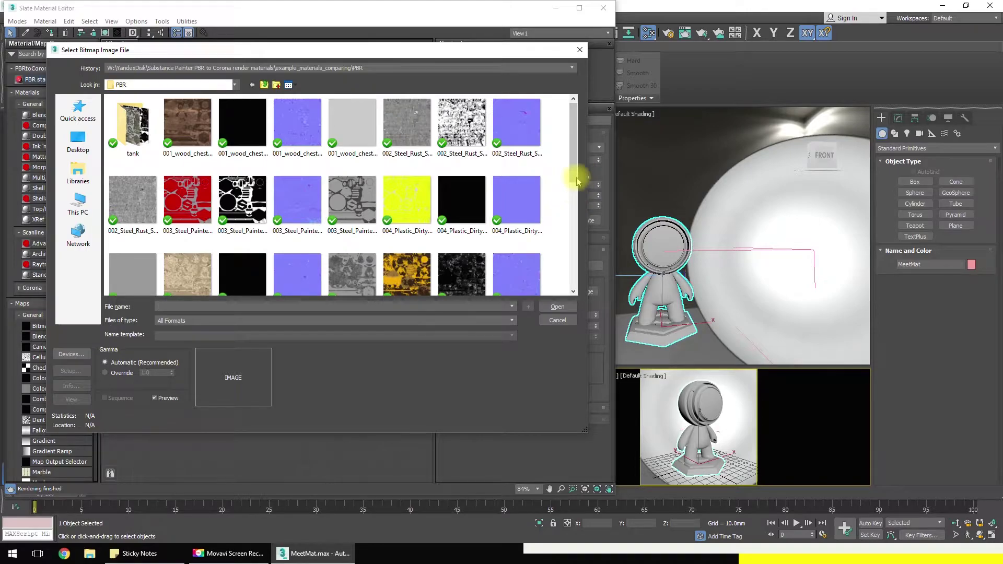
pyautogui.moveTo(574, 165); pyautogui.dragTo(569, 211)
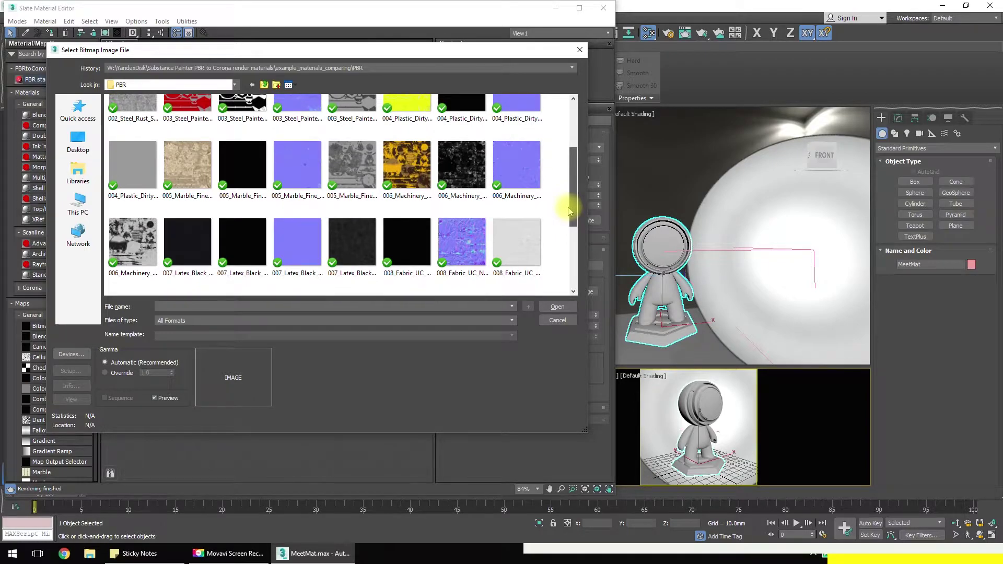
pyautogui.click(472, 181)
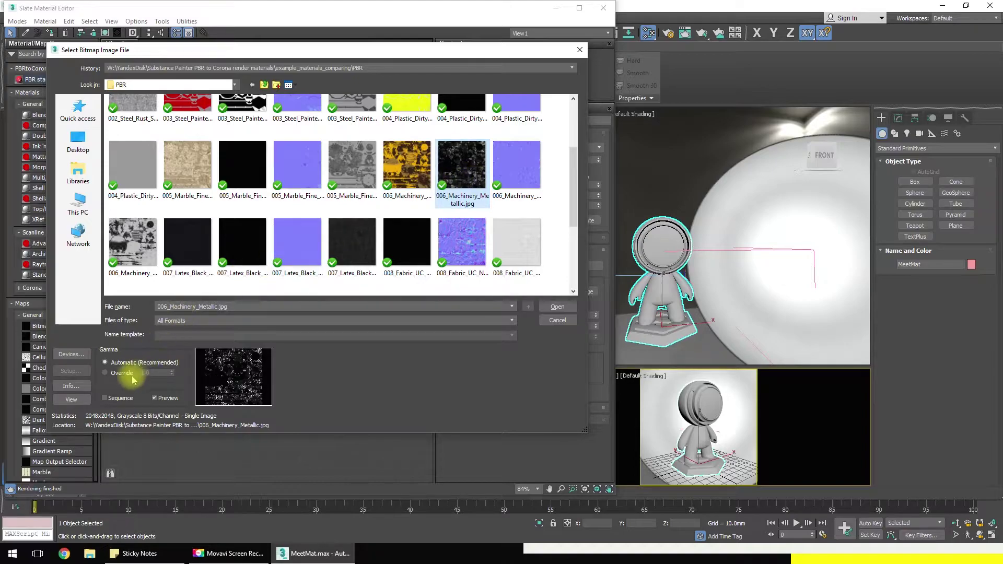
pyautogui.click(554, 307)
# Check the gamma option of the ALBEDO node's image file and keep 006_Machinery_BaseColor.jpg assigned
pyautogui.moveTo(285, 235); pyautogui.dragTo(296, 321, button='middle')
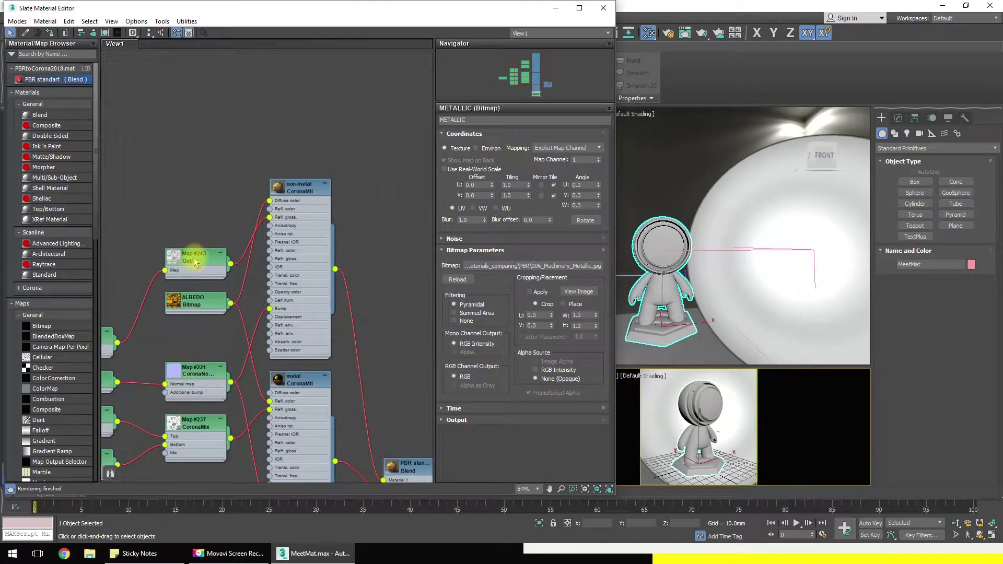
pyautogui.doubleClick(193, 301)
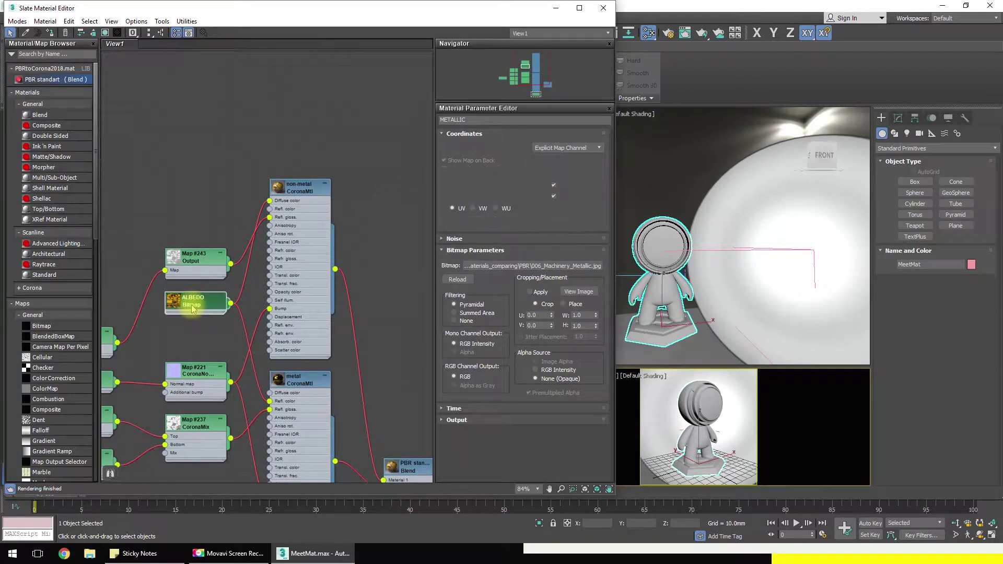
pyautogui.click(490, 266)
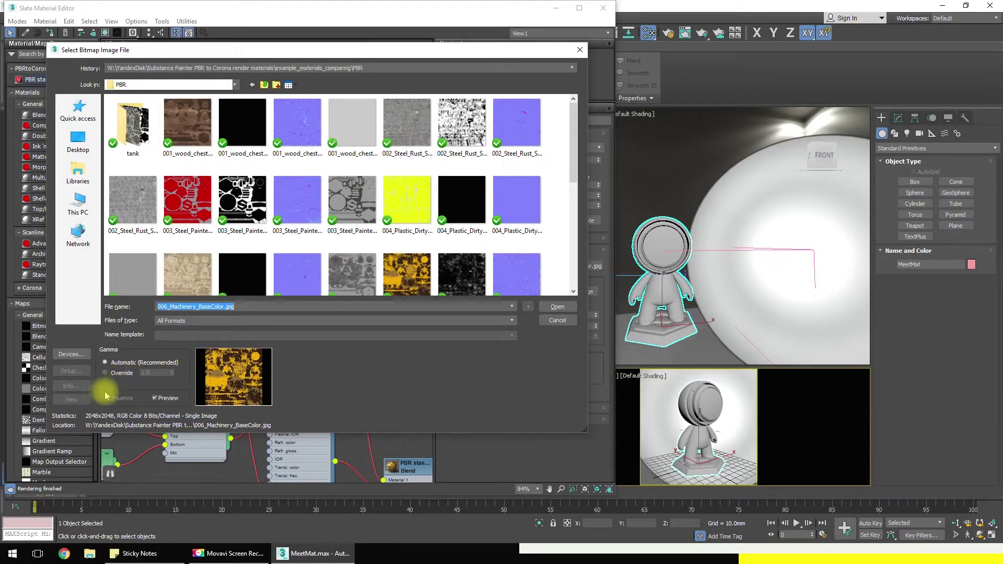
pyautogui.click(553, 308)
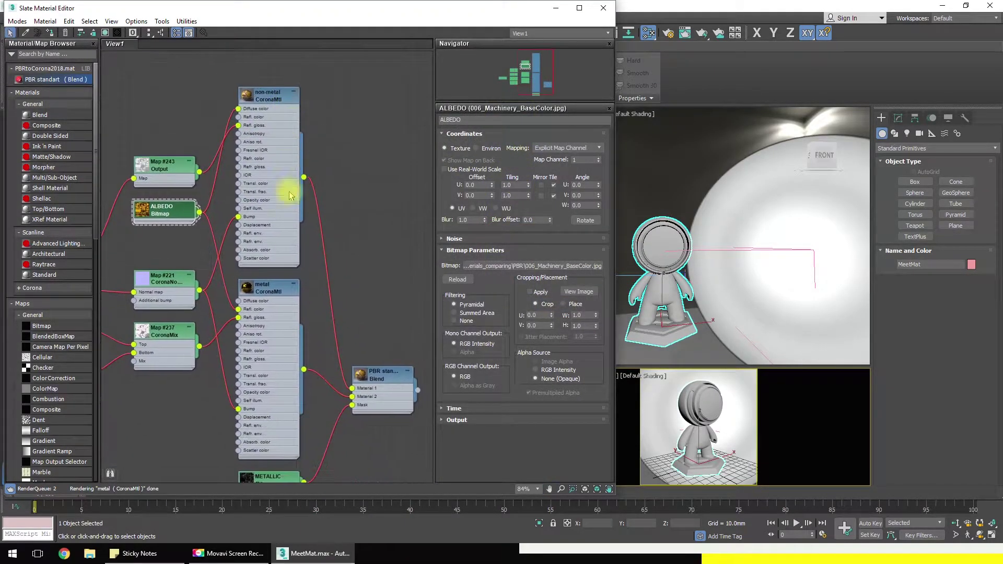
# Check the Gamma and LUT settings in the 3ds Max preferences and accept them
pyautogui.scroll(-2, 290, 196)
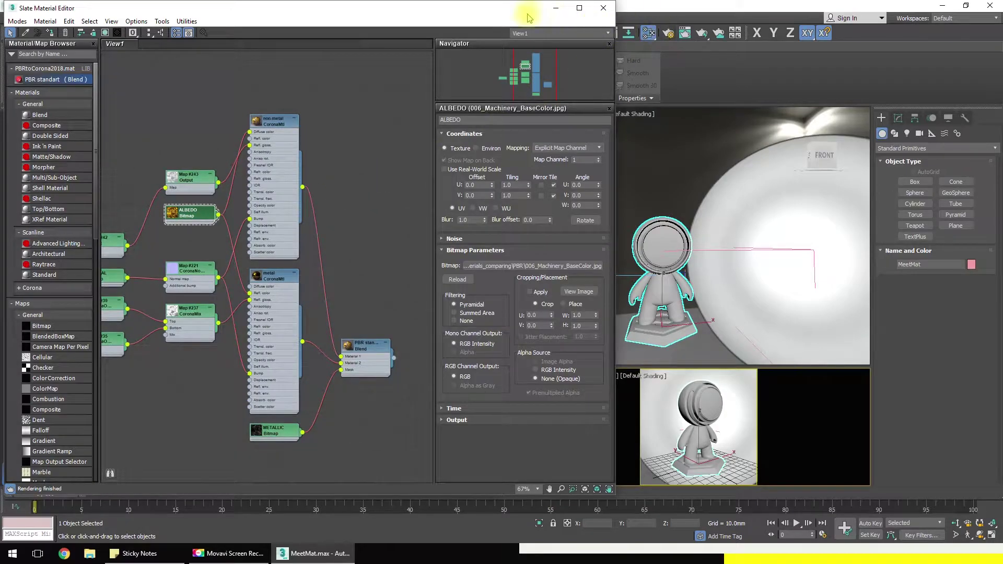
pyautogui.moveTo(475, 11); pyautogui.dragTo(473, 46)
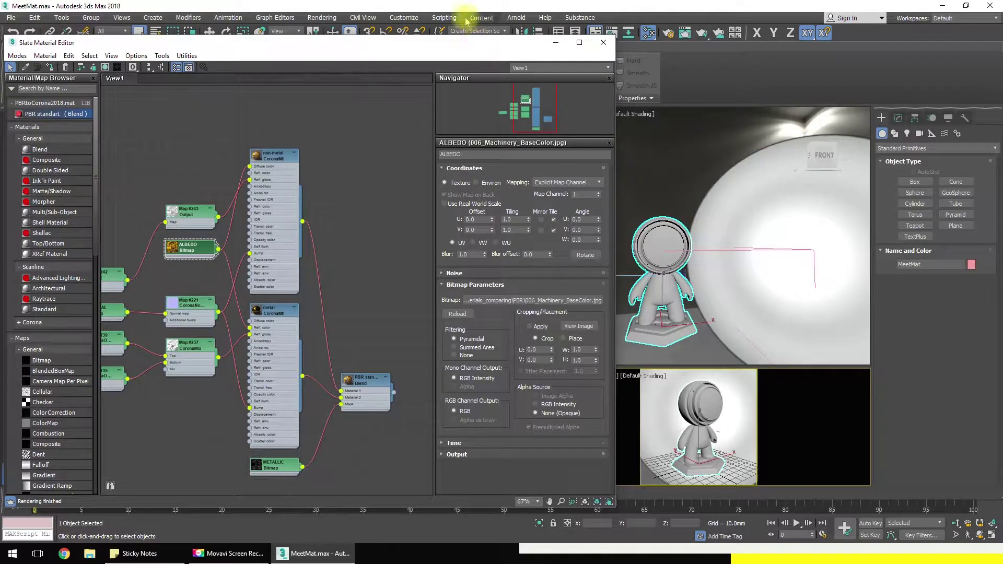
pyautogui.click(404, 17)
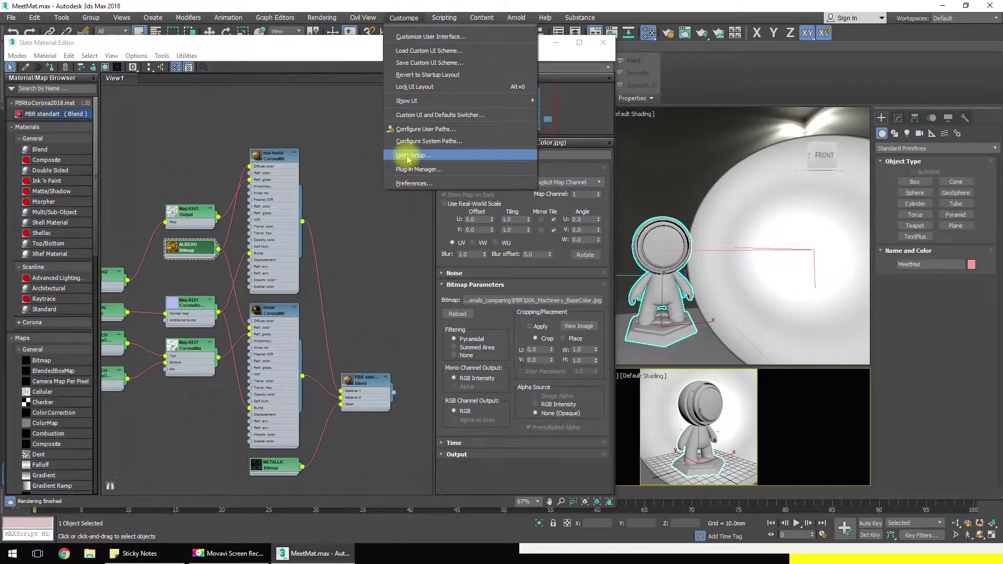
pyautogui.press('Escape')
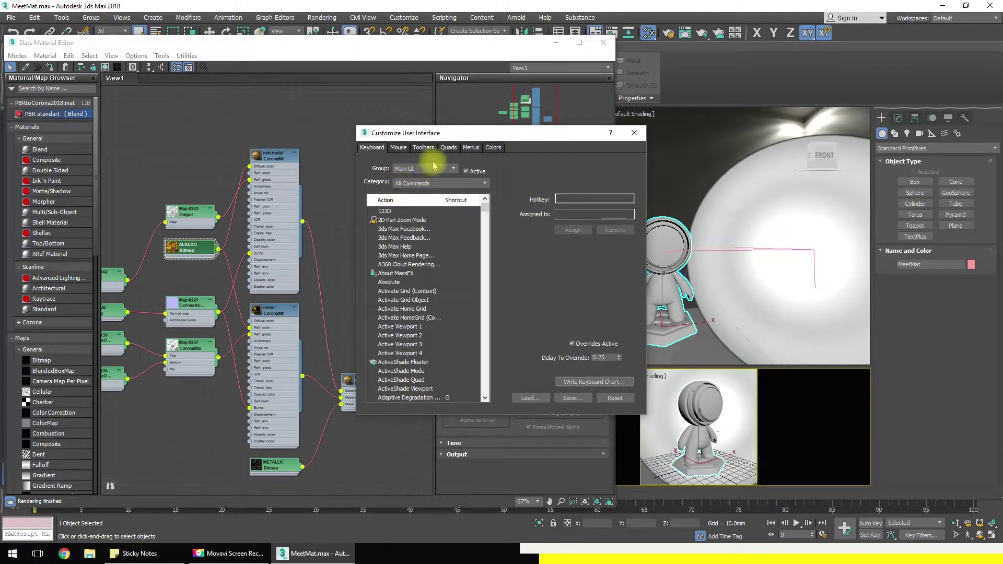
pyautogui.click(632, 134)
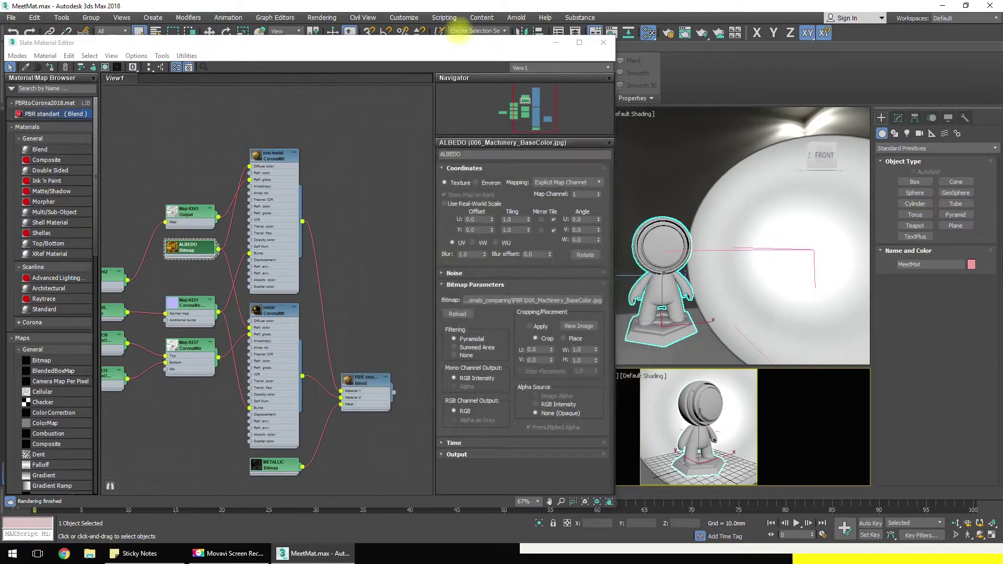
pyautogui.click(411, 20)
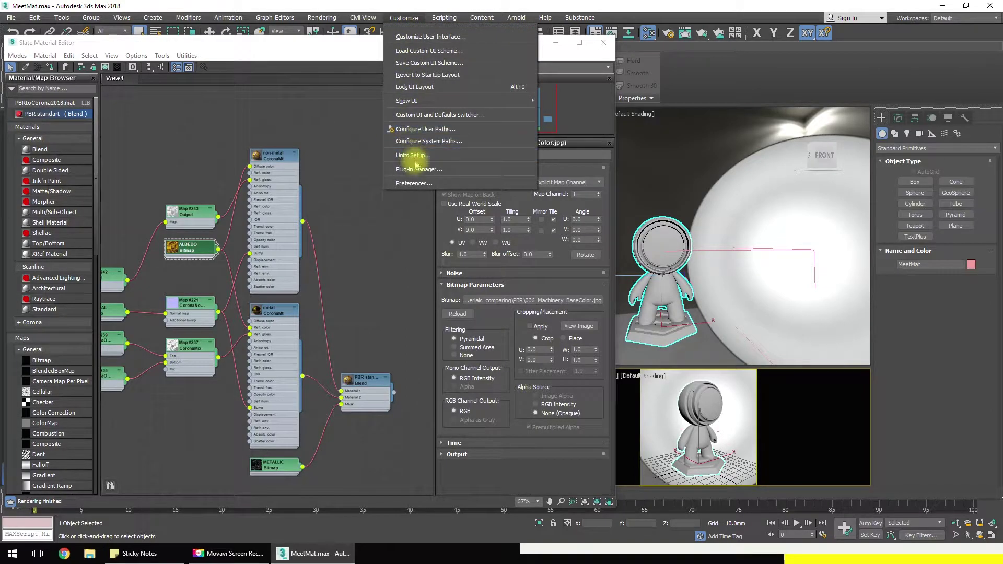
pyautogui.click(414, 183)
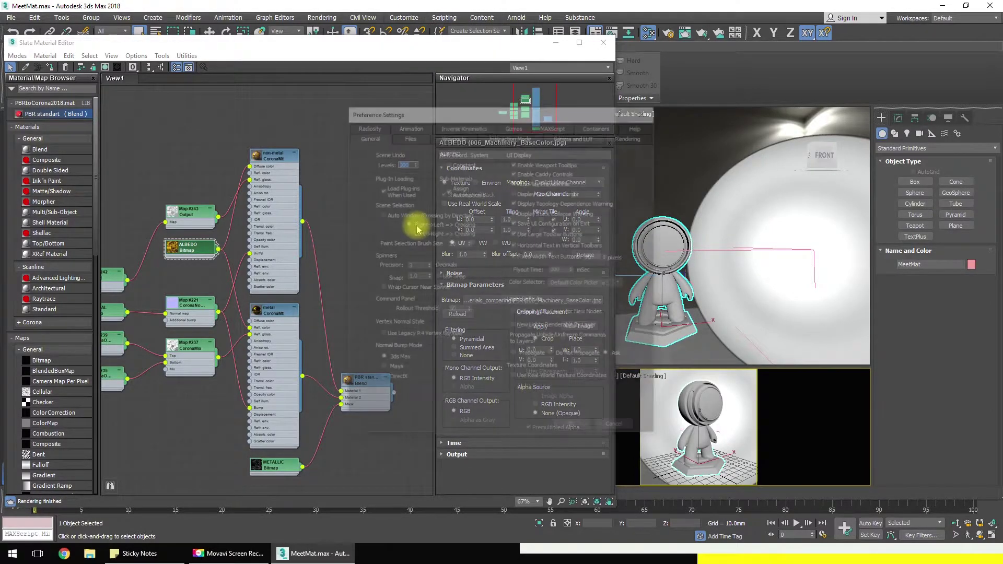
pyautogui.click(574, 135)
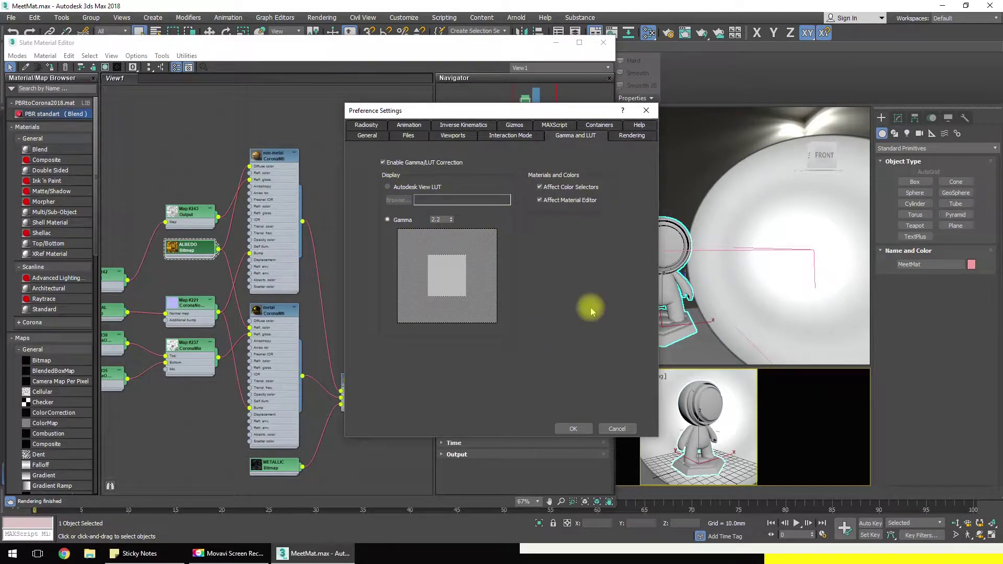
pyautogui.click(573, 429)
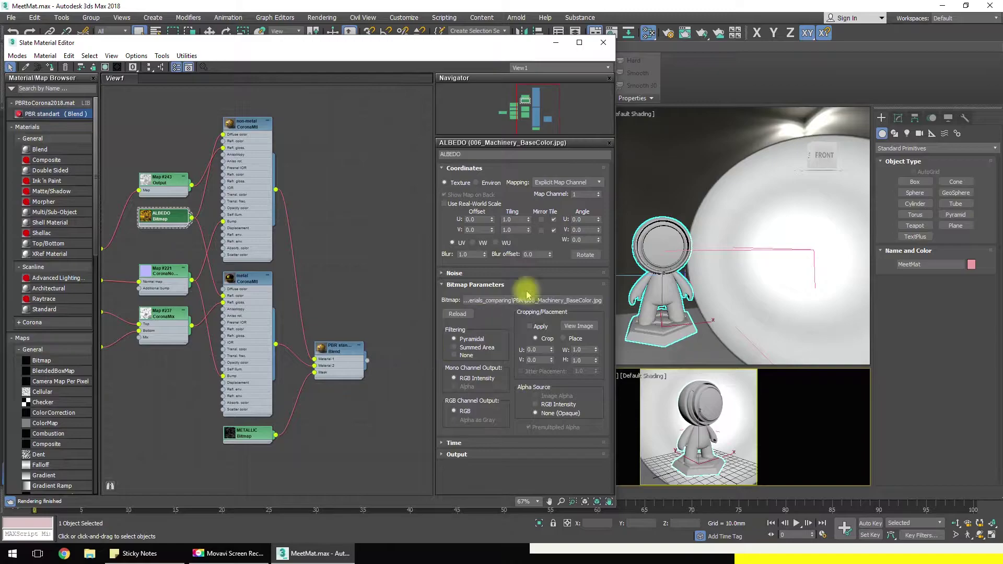
# Switch the Perspective viewport to the Corona Interactive extended viewport and start the interactive rendering session
pyautogui.moveTo(499, 46); pyautogui.dragTo(386, 58)
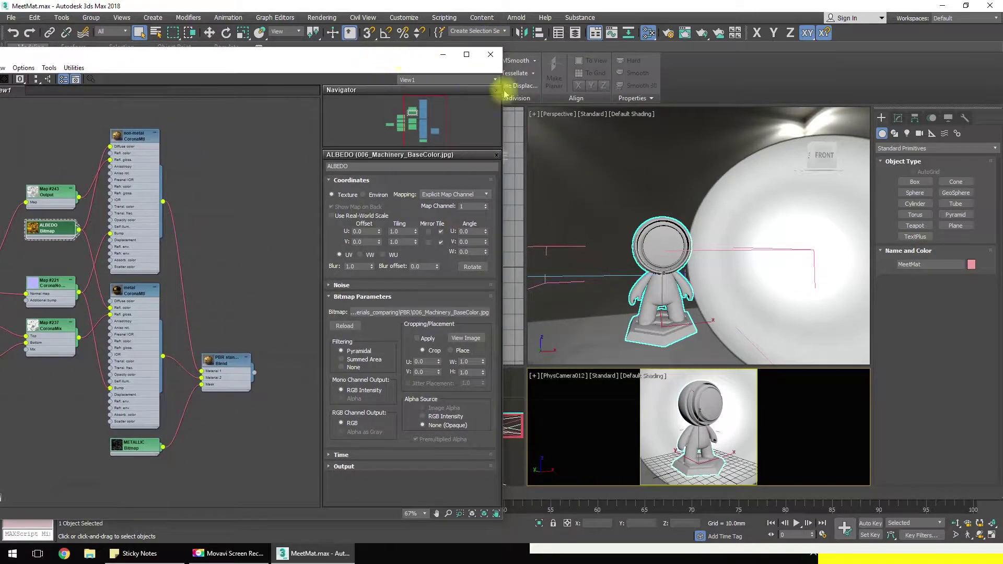
pyautogui.rightClick(563, 120)
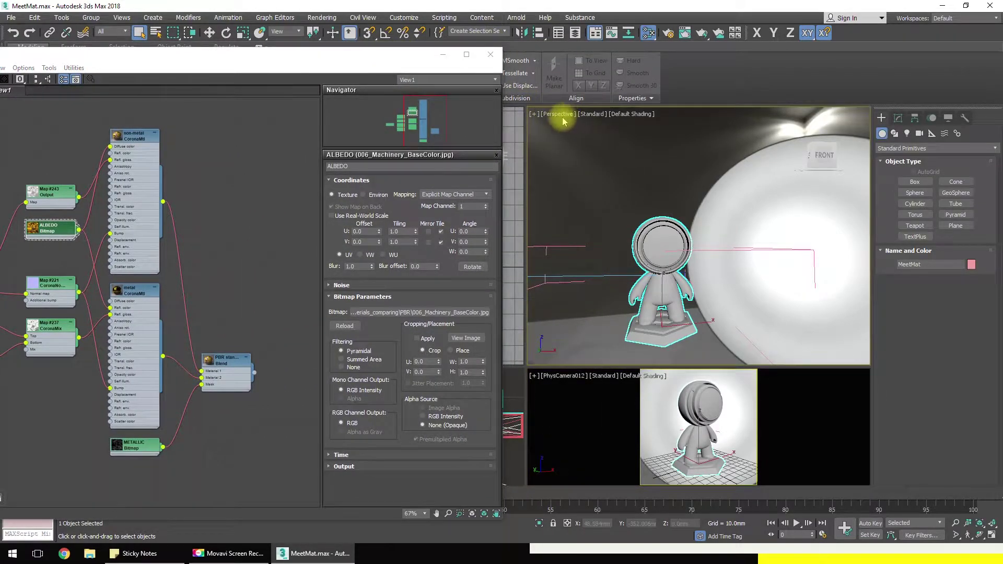
pyautogui.click(558, 116)
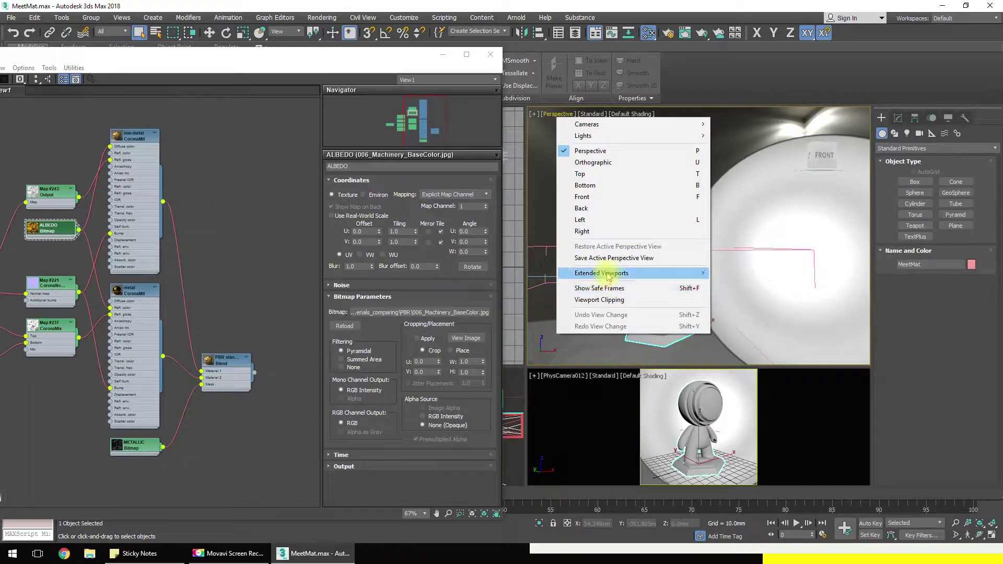
pyautogui.moveTo(682, 277)
pyautogui.click(744, 376)
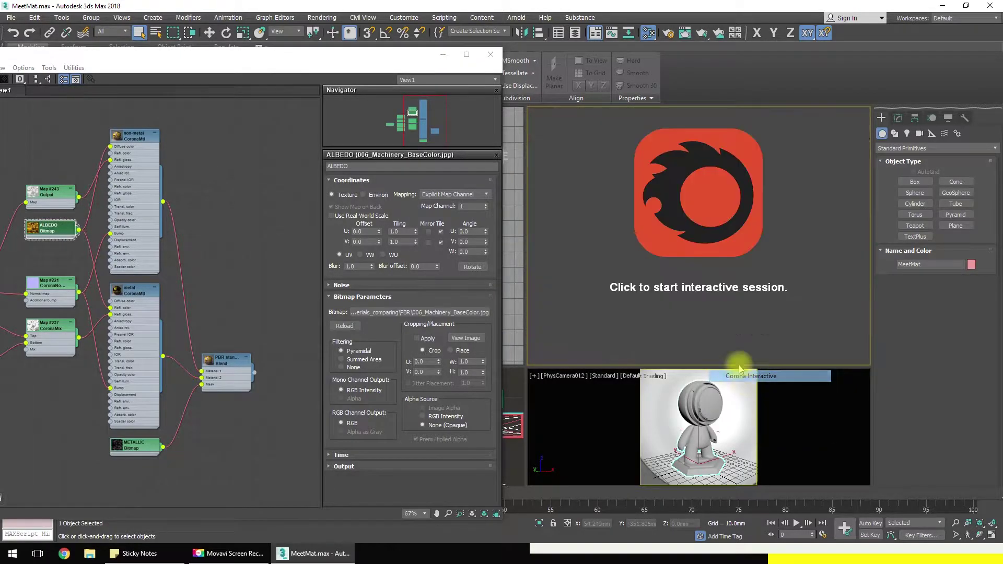
pyautogui.click(693, 254)
# Assign the PBR standart Blend material to the MeetMat model and display its textures in the camera viewport
pyautogui.moveTo(290, 57); pyautogui.dragTo(339, 49)
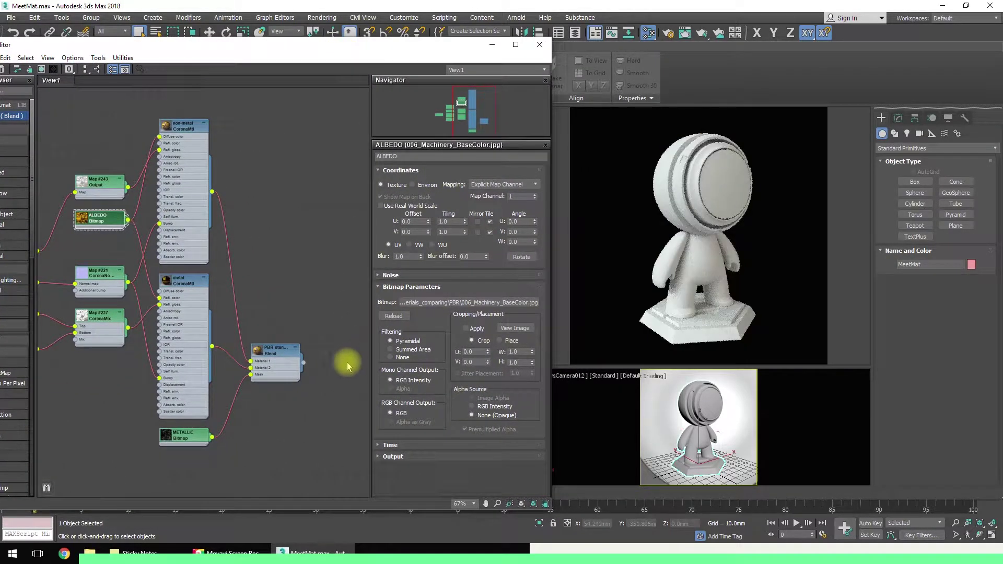
pyautogui.moveTo(304, 364); pyautogui.dragTo(561, 456)
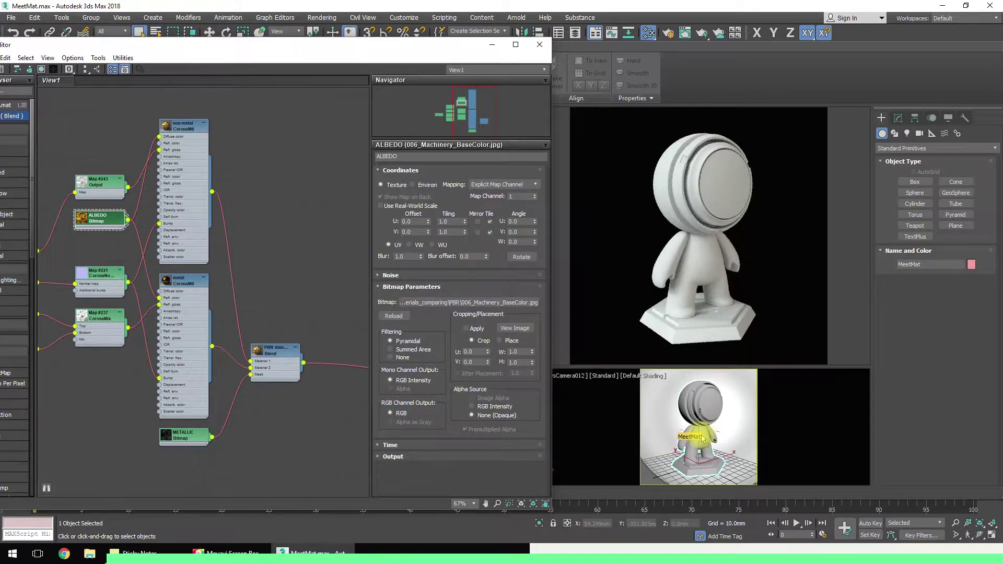
pyautogui.moveTo(702, 440); pyautogui.dragTo(702, 440)
pyautogui.moveTo(217, 242); pyautogui.dragTo(189, 245, button='middle')
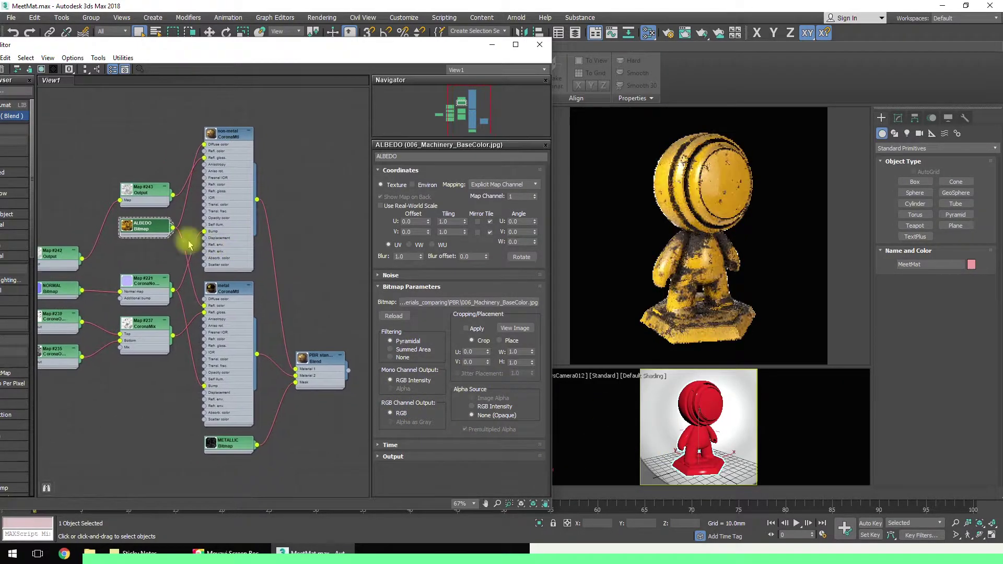
pyautogui.moveTo(40, 72); pyautogui.dragTo(55, 82)
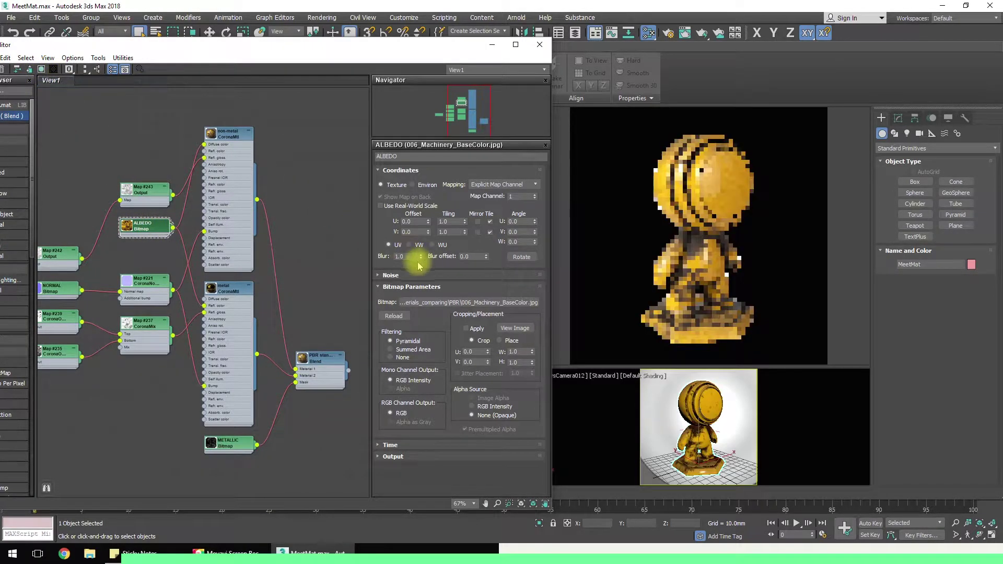
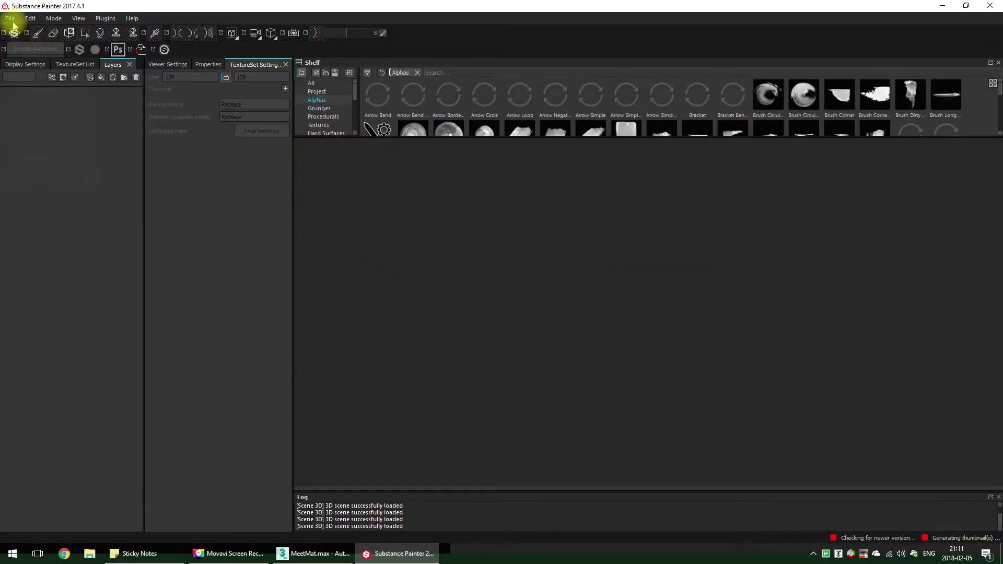
# In Substance Painter, open temp.spp from the temp folder inside Substance Painter PBR to Corona render materials
pyautogui.click(626, 342)
pyautogui.click(10, 20)
pyautogui.click(15, 40)
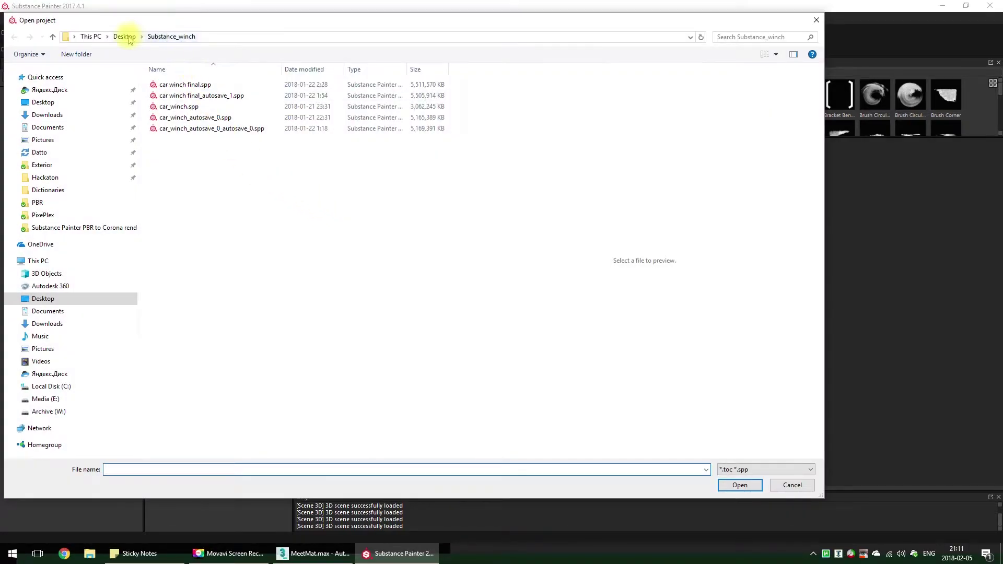
pyautogui.click(47, 90)
pyautogui.doubleClick(279, 186)
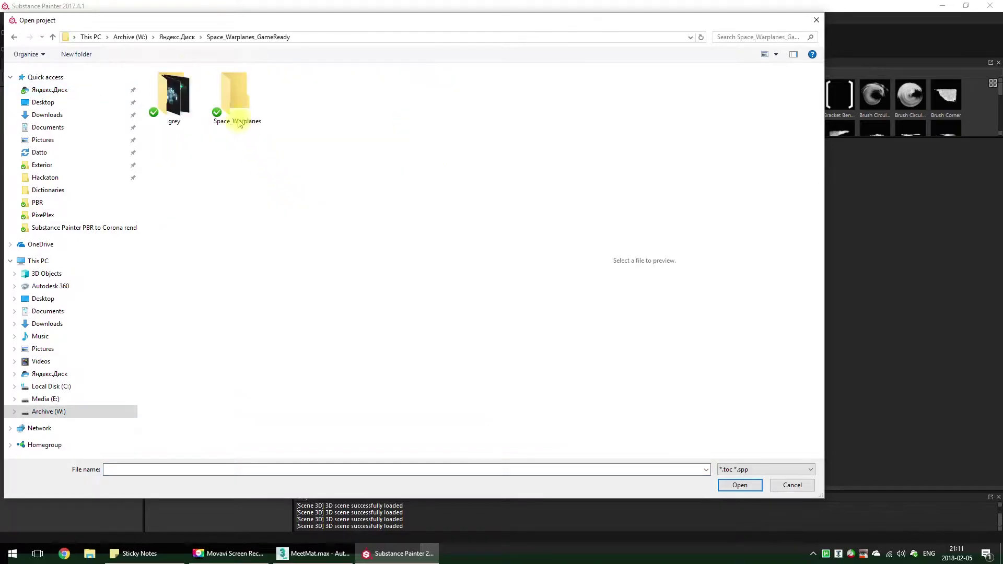
pyautogui.click(182, 38)
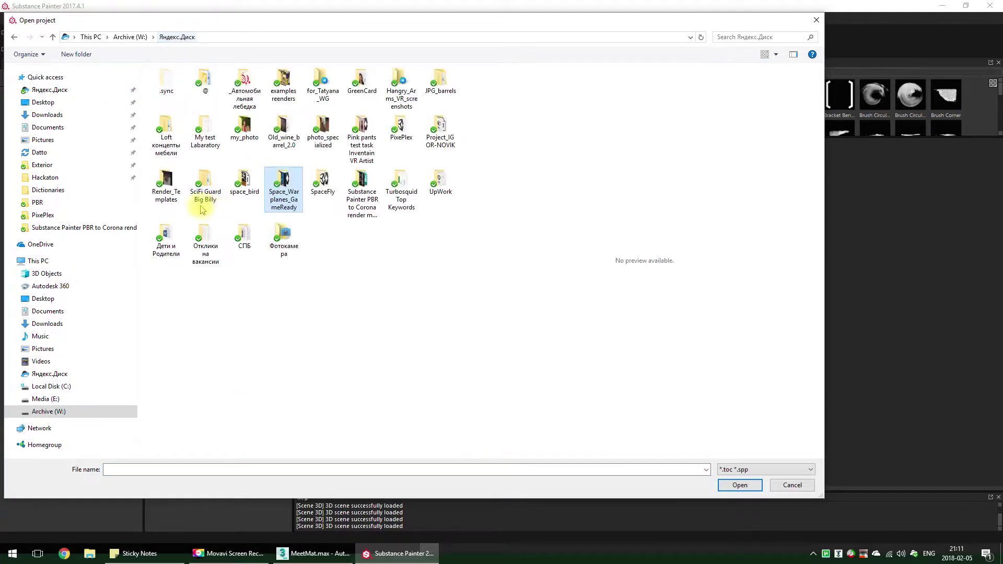
pyautogui.doubleClick(362, 188)
pyautogui.doubleClick(166, 106)
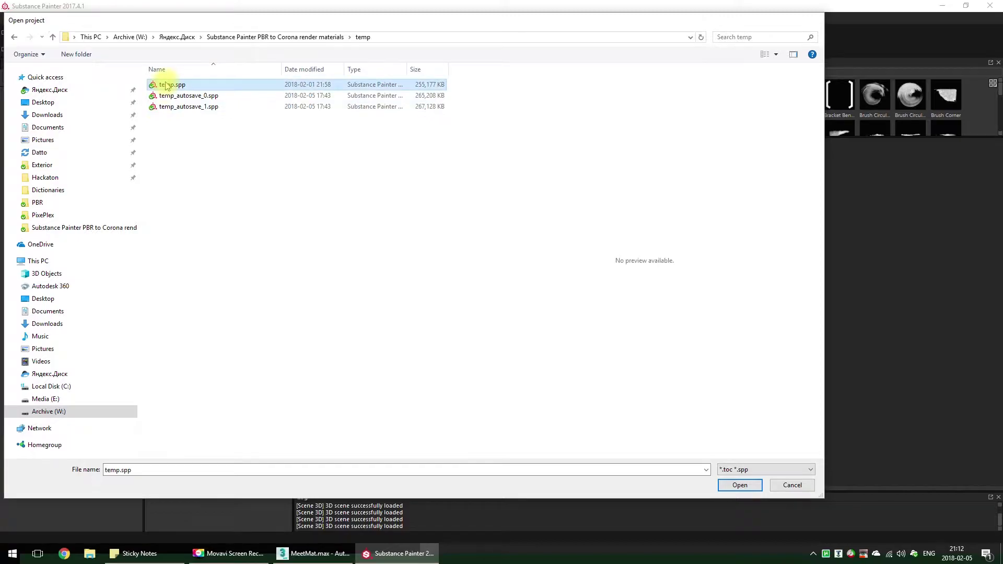
pyautogui.doubleClick(168, 84)
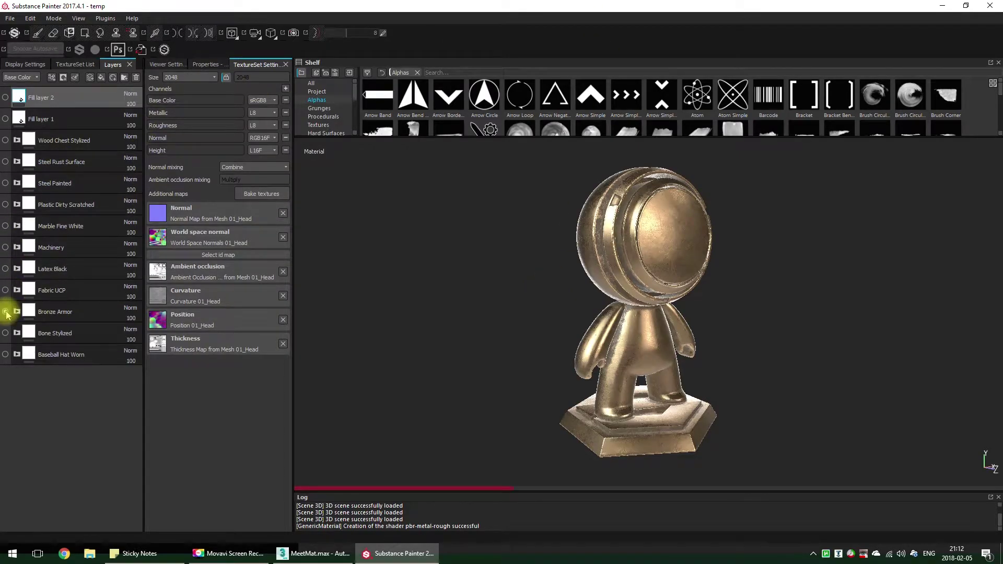
# Shrink the Substance Painter window and place it beside the Corona render to compare the Machinery material in both
pyautogui.click(966, 6)
pyautogui.moveTo(712, 139); pyautogui.dragTo(224, 85)
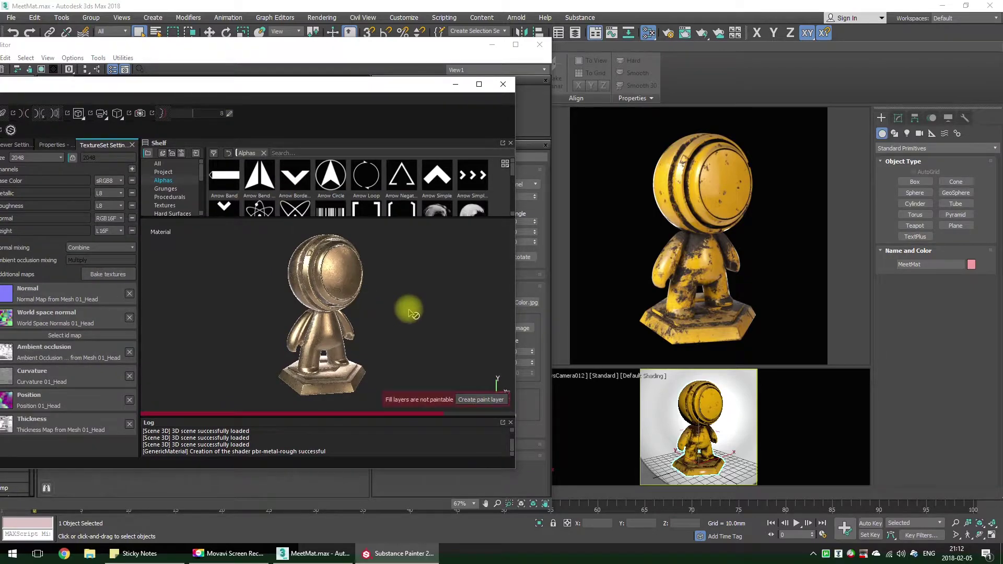
pyautogui.press('Tab')
pyautogui.moveTo(274, 93); pyautogui.dragTo(336, 60)
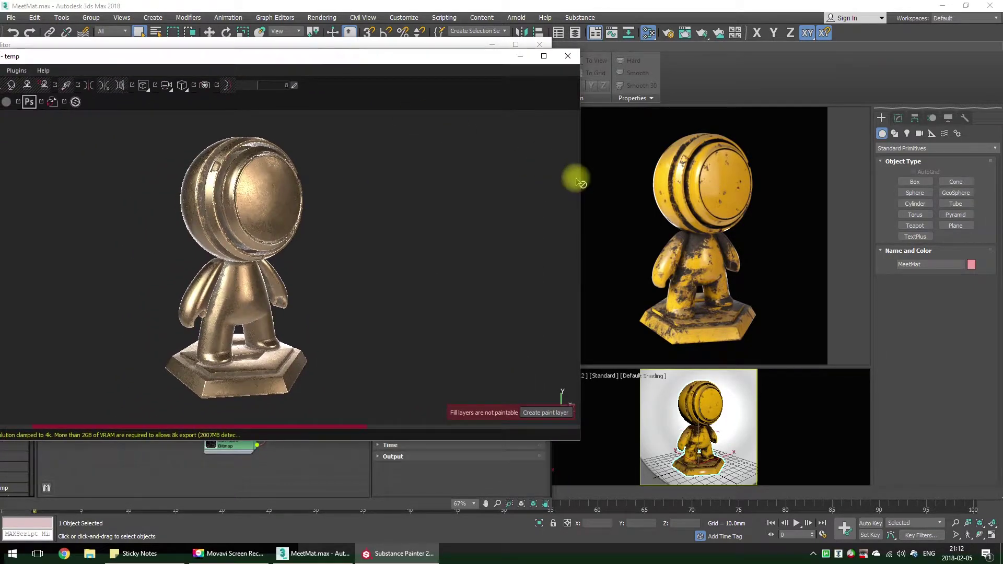
pyautogui.moveTo(577, 188); pyautogui.dragTo(409, 183)
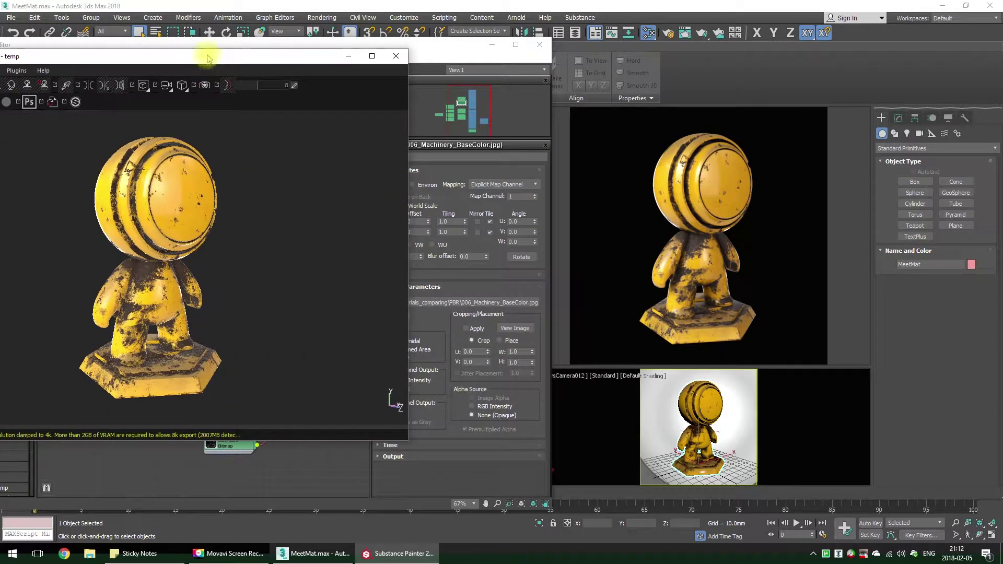
pyautogui.moveTo(241, 65)
pyautogui.mouseDown()
pyautogui.moveTo(400, 73)
pyautogui.moveTo(374, 76)
pyautogui.mouseUp()
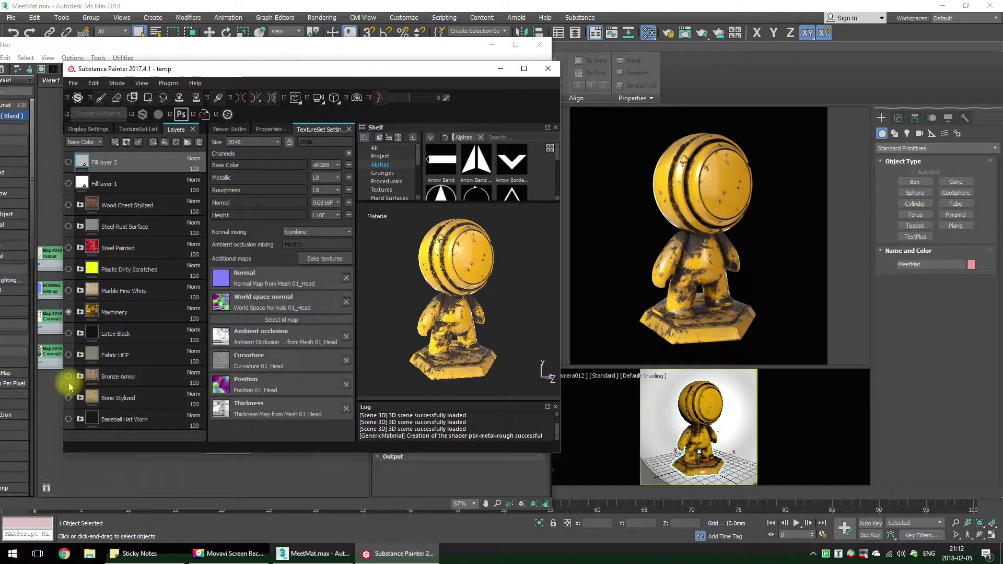
# Show the Bronze Armor layer group instead of Machinery and maximize the 3D view within the Substance Painter window
pyautogui.click(69, 312)
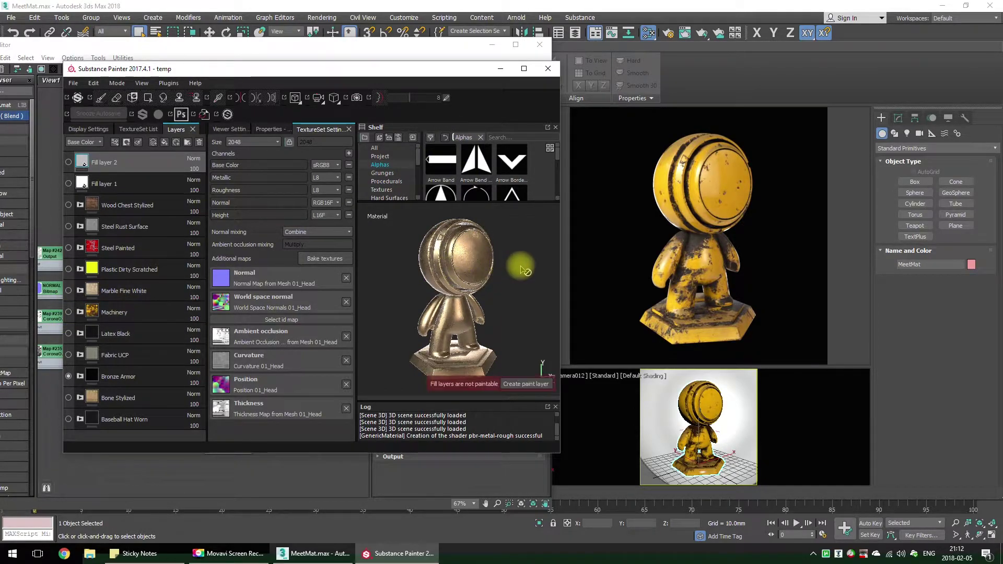
pyautogui.press('Tab')
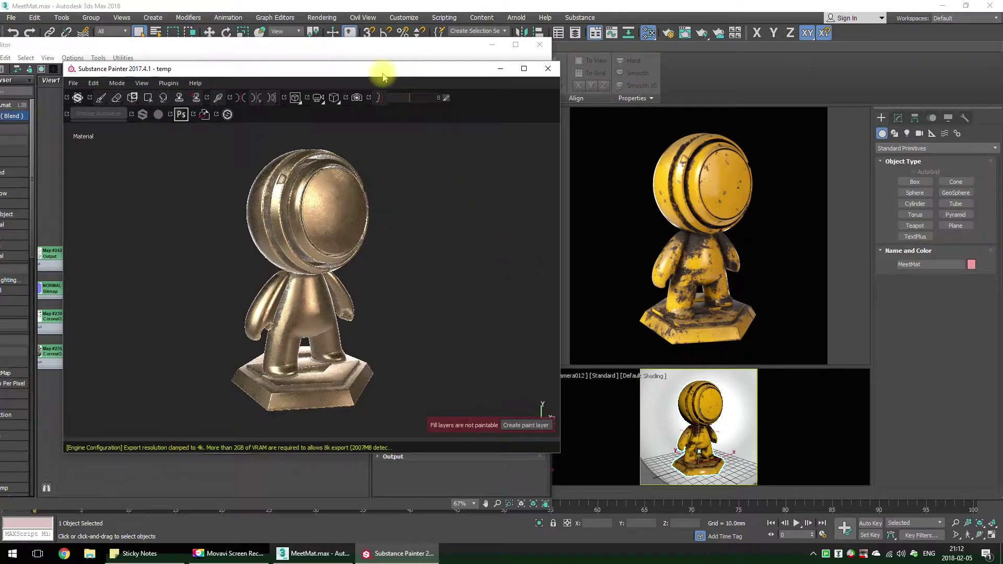
# Return to the Slate Material Editor in 3ds Max and load 009_Bronze_Armor_BaseColor.jpg into the ALBEDO bitmap node
pyautogui.click(379, 51)
pyautogui.scroll(3, 168, 229)
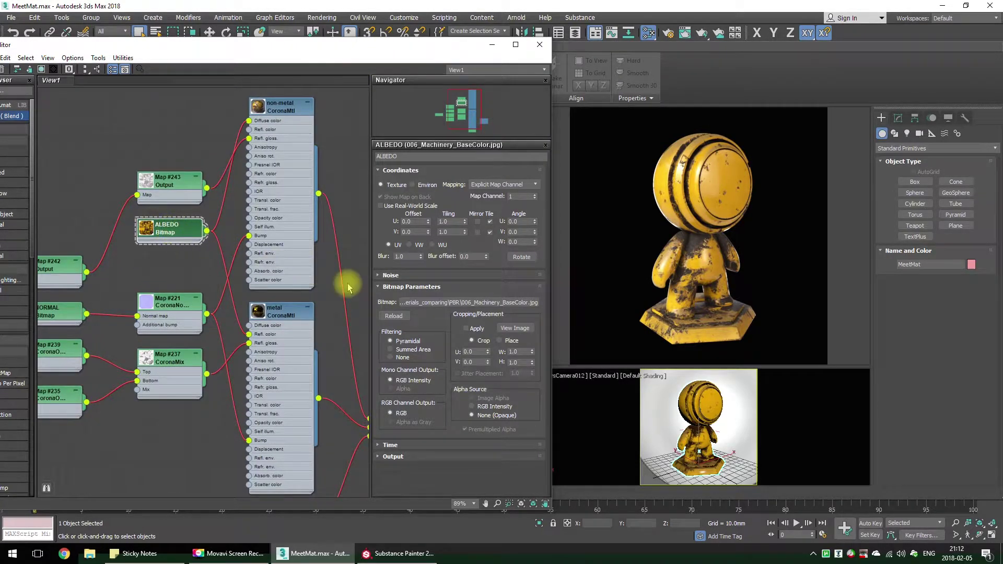
pyautogui.click(437, 302)
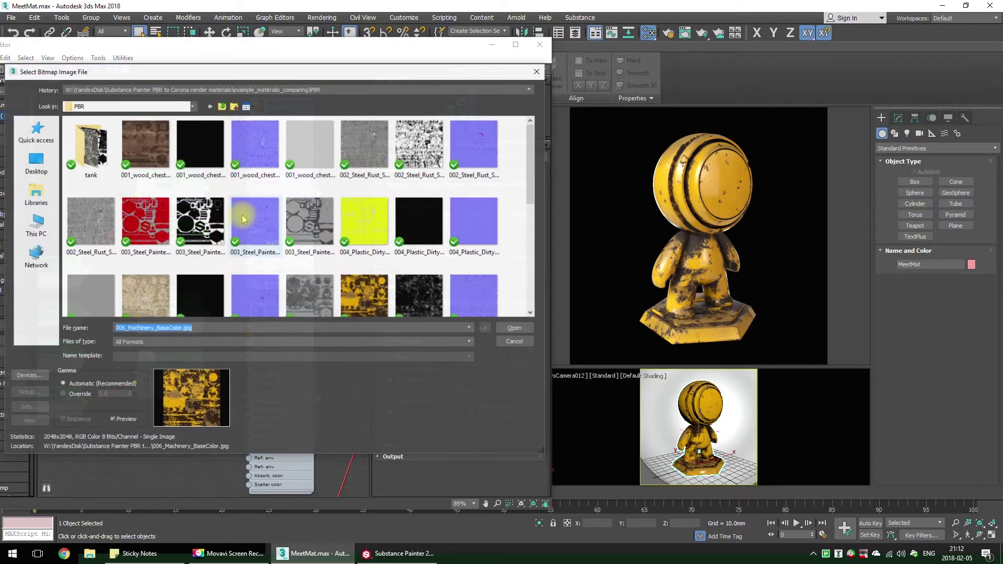
pyautogui.moveTo(530, 149); pyautogui.dragTo(526, 253)
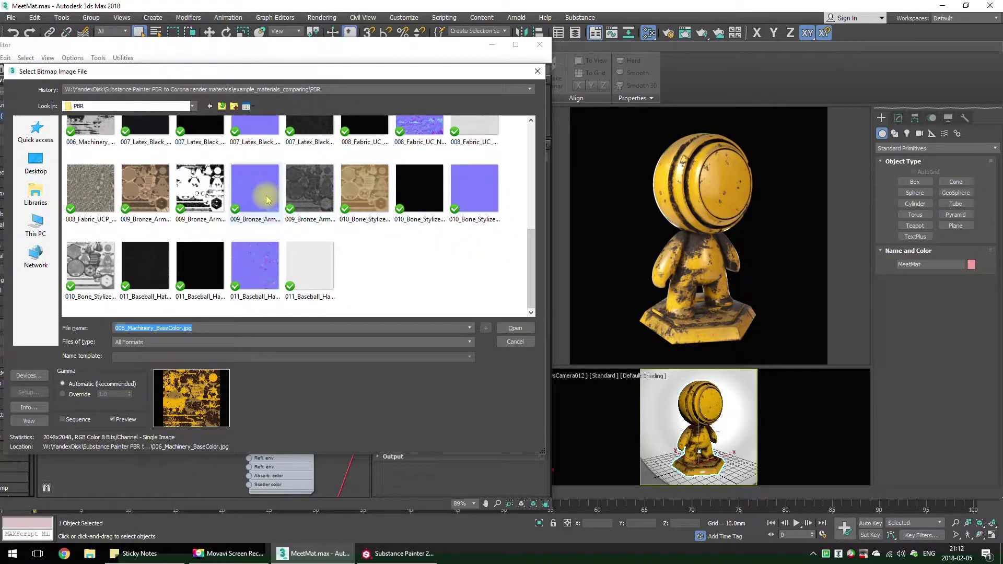
pyautogui.doubleClick(146, 200)
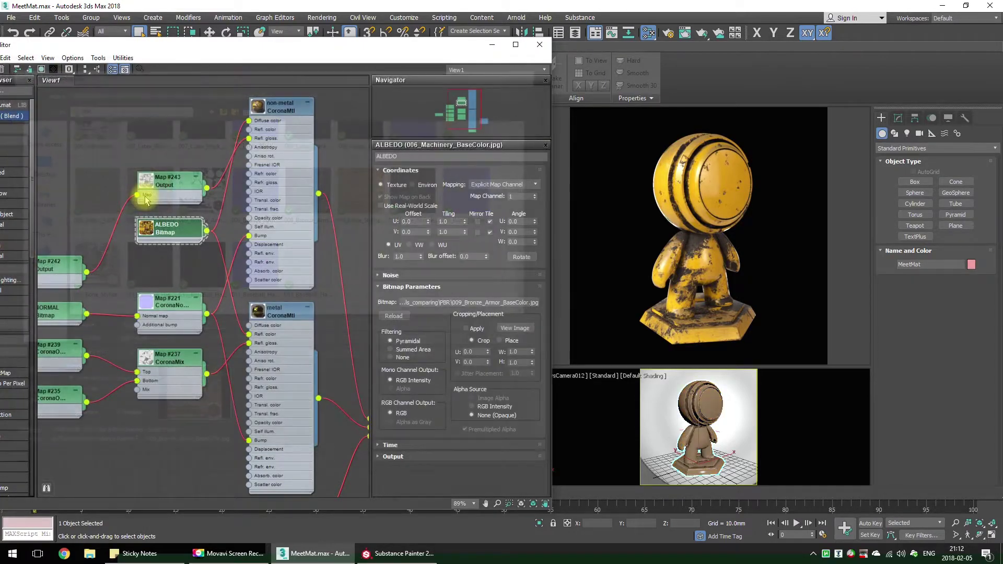
# Load 009_Bronze_Armor_Normal.jpg from the PBR folder into the NORMAL bitmap node
pyautogui.moveTo(134, 319); pyautogui.dragTo(164, 316, button='middle')
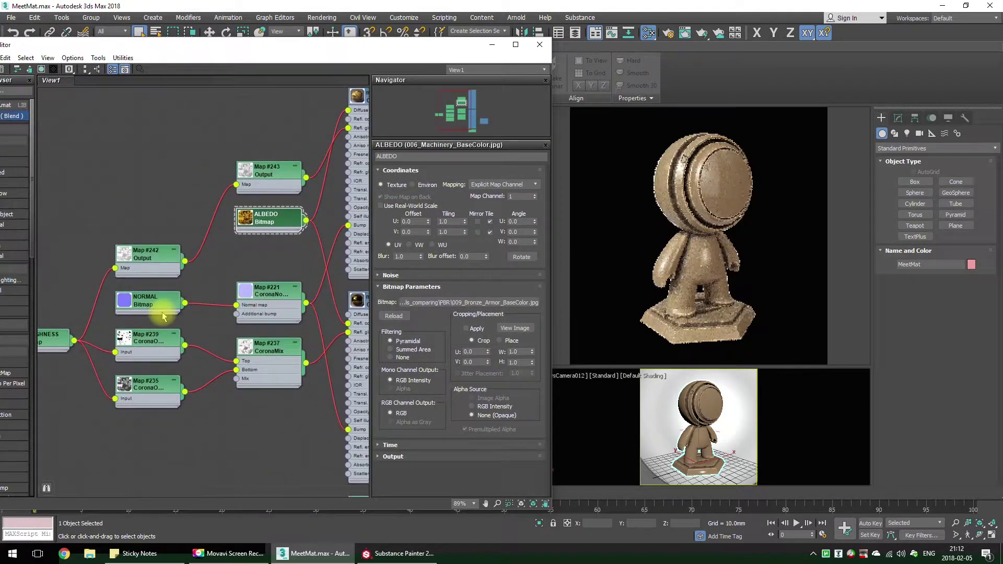
pyautogui.doubleClick(149, 303)
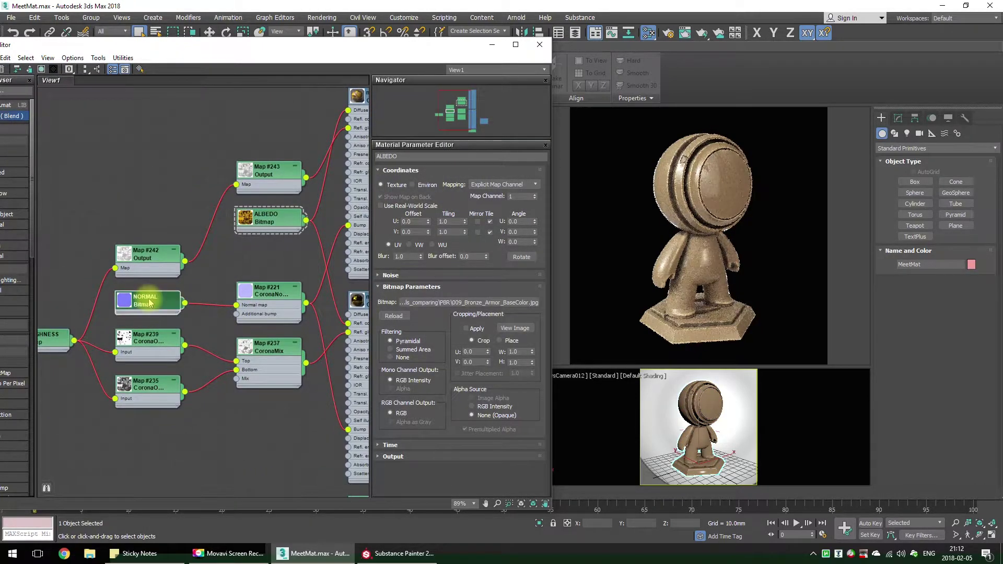
pyautogui.click(460, 303)
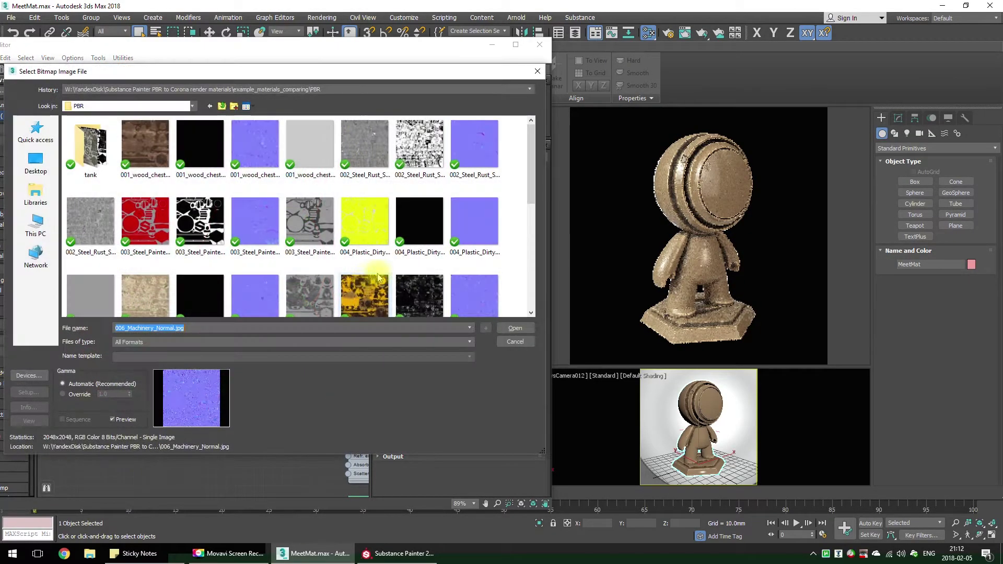
pyautogui.moveTo(529, 163); pyautogui.dragTo(523, 256)
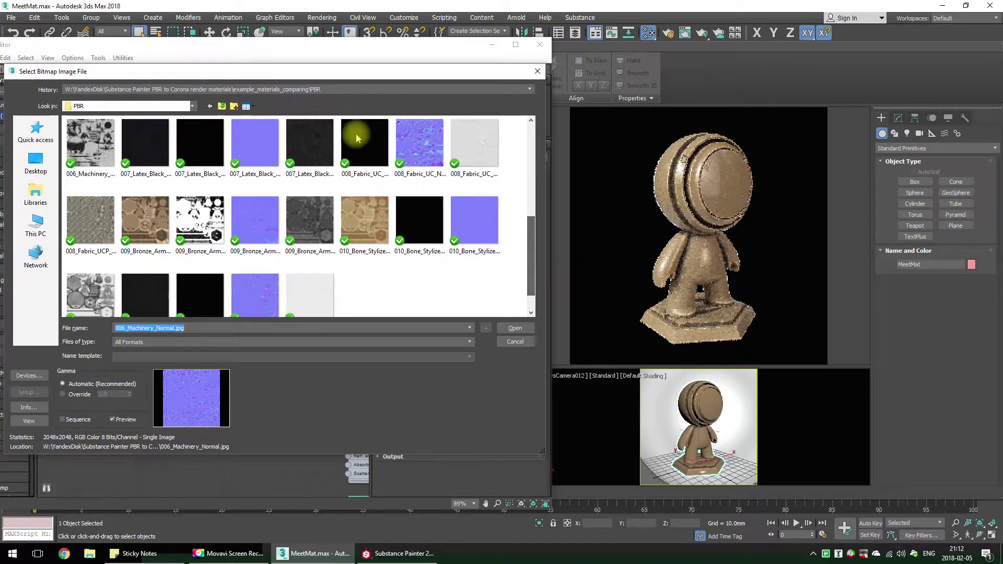
pyautogui.moveTo(237, 80); pyautogui.dragTo(294, 90)
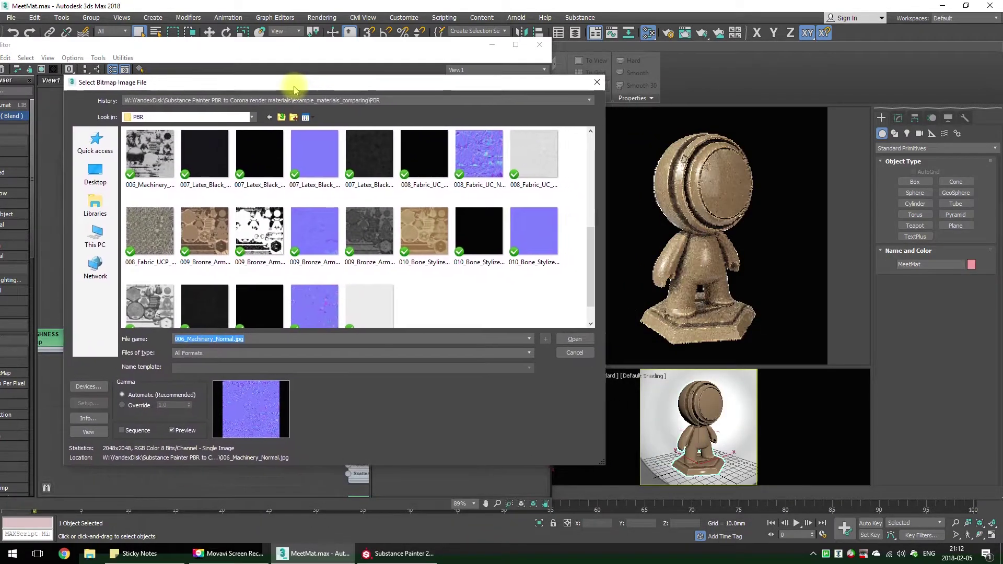
pyautogui.doubleClick(321, 237)
# Load 009_Bronze_Armor_Roughness.jpg from the PBR folder into the ROUGHNESS bitmap node
pyautogui.moveTo(79, 329); pyautogui.dragTo(124, 291, button='middle')
pyautogui.doubleClick(122, 291)
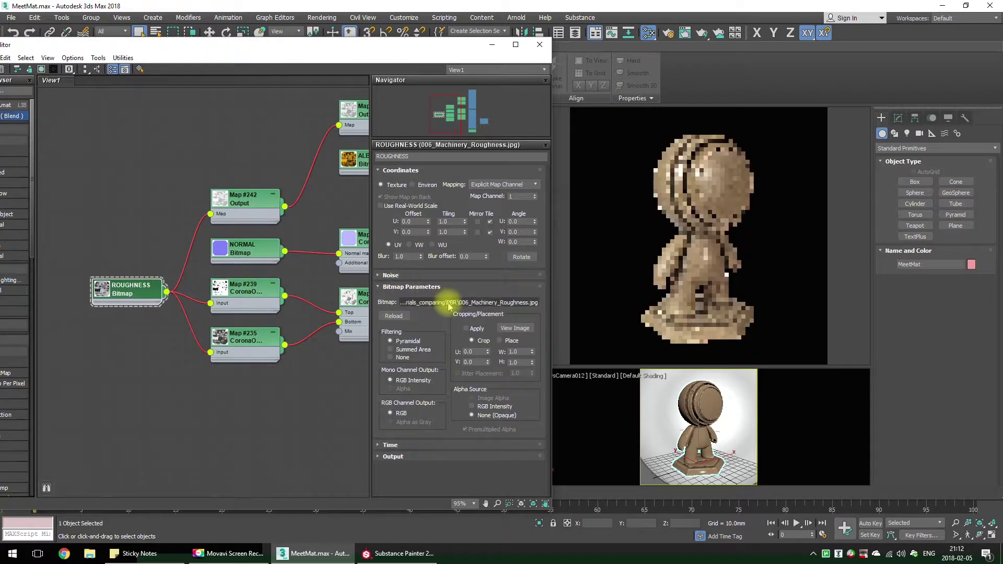
pyautogui.click(426, 300)
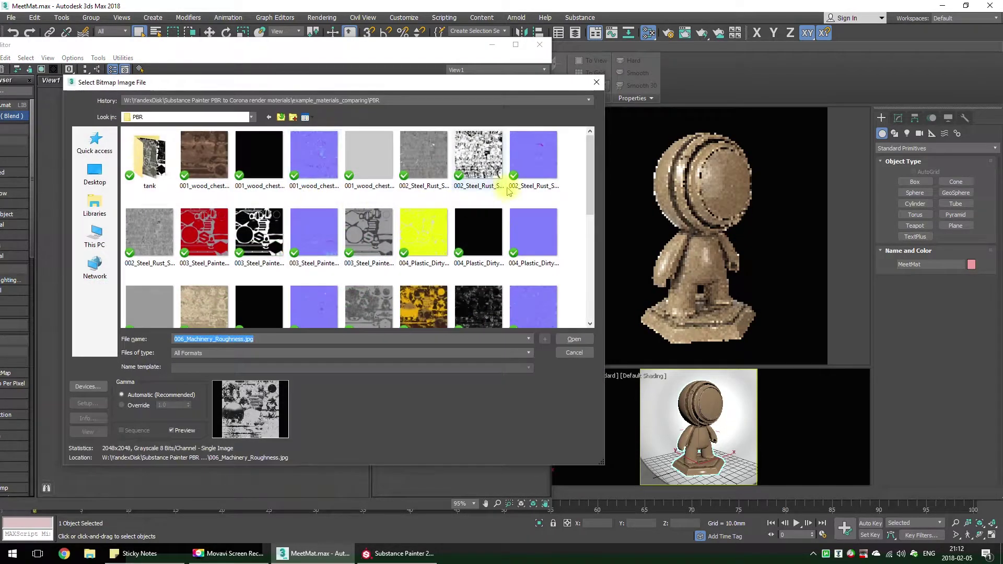
pyautogui.moveTo(589, 176); pyautogui.dragTo(585, 263)
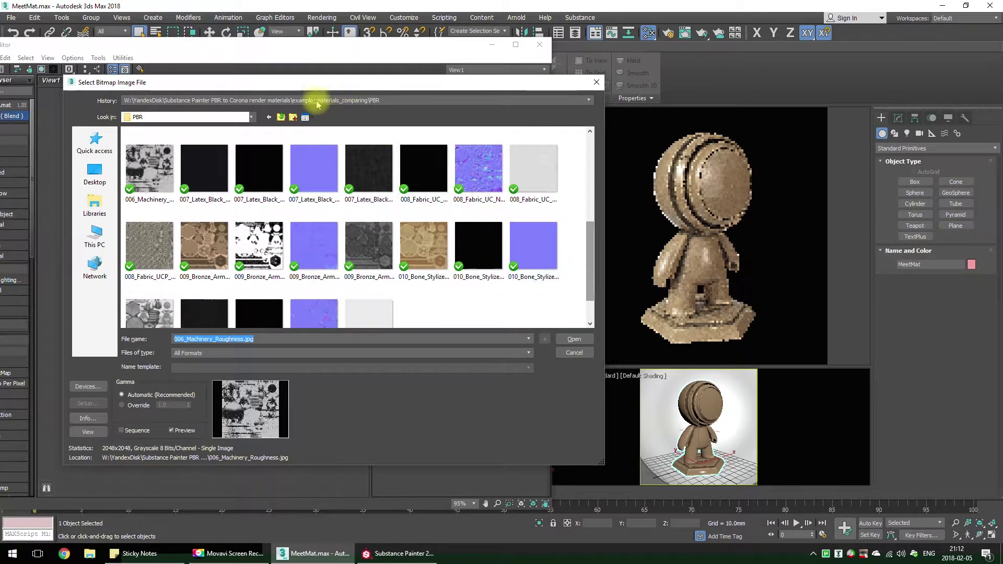
pyautogui.moveTo(294, 82)
pyautogui.mouseDown()
pyautogui.moveTo(477, 86)
pyautogui.moveTo(286, 84)
pyautogui.mouseUp()
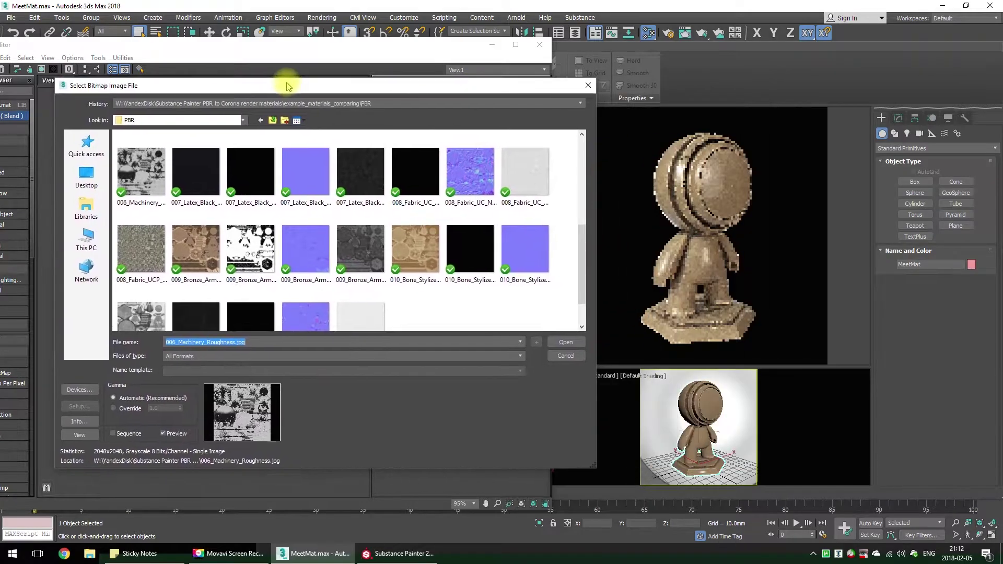
pyautogui.doubleClick(363, 251)
# Load 009_Bronze_Armor_Metallic.jpg from the PBR folder into the METALLIC bitmap node
pyautogui.moveTo(261, 334); pyautogui.dragTo(243, 359, button='middle')
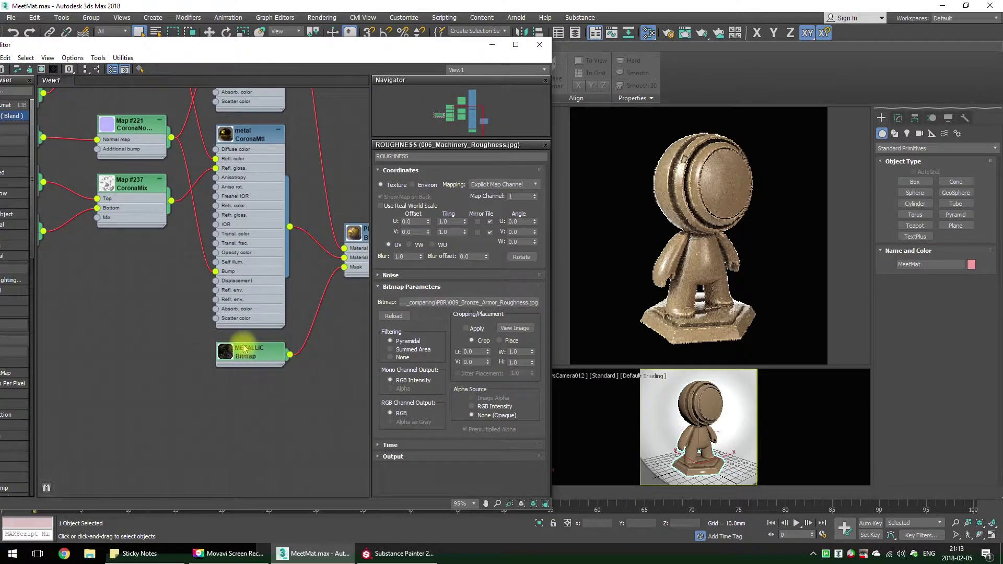
pyautogui.doubleClick(244, 349)
pyautogui.click(455, 302)
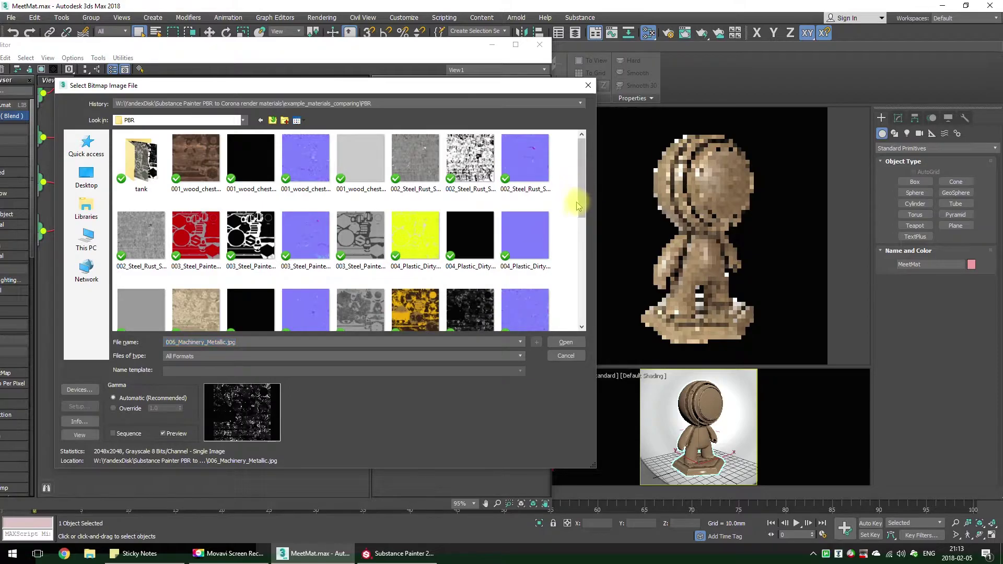
pyautogui.moveTo(581, 187); pyautogui.dragTo(583, 295)
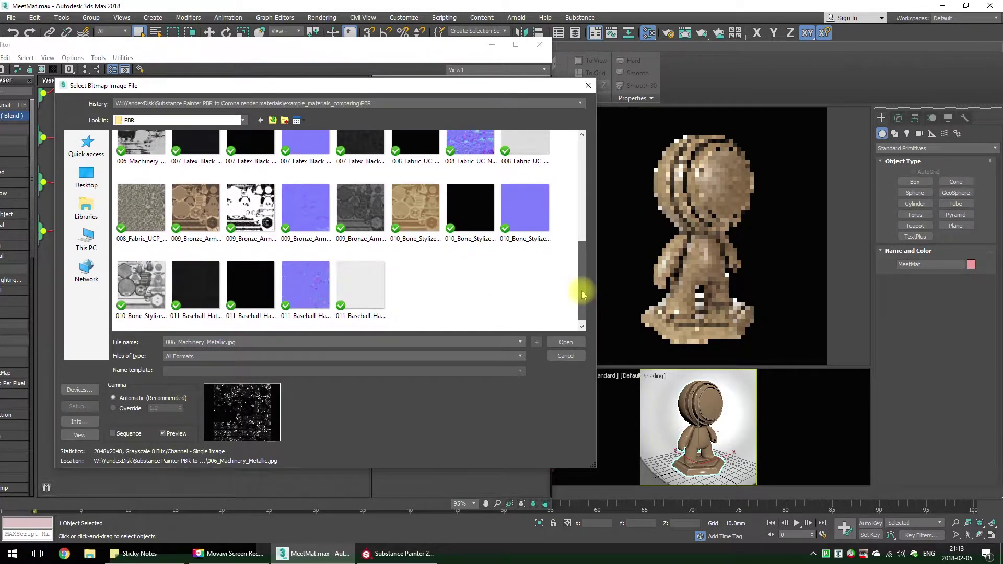
pyautogui.doubleClick(266, 215)
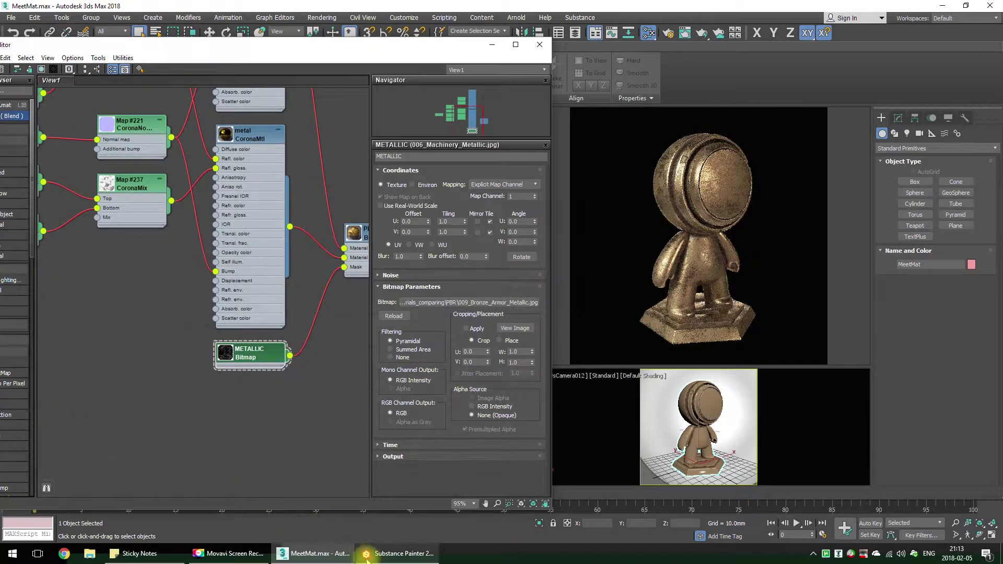
# Bring up Substance Painter beside the Corona render to compare the Bronze Armor material, and minimize it again
pyautogui.click(386, 559)
pyautogui.moveTo(381, 73); pyautogui.dragTo(384, 70)
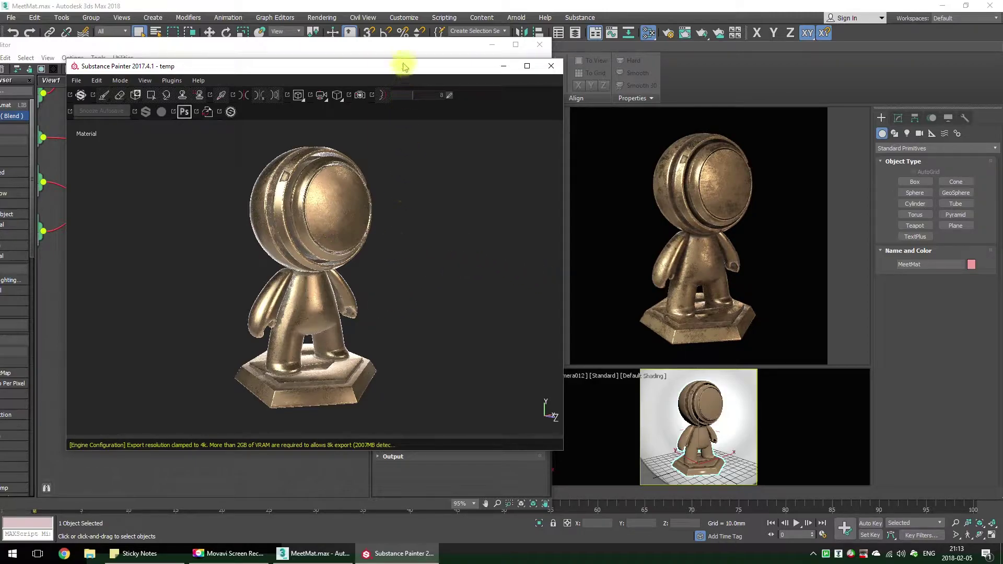
pyautogui.moveTo(403, 69); pyautogui.dragTo(414, 92)
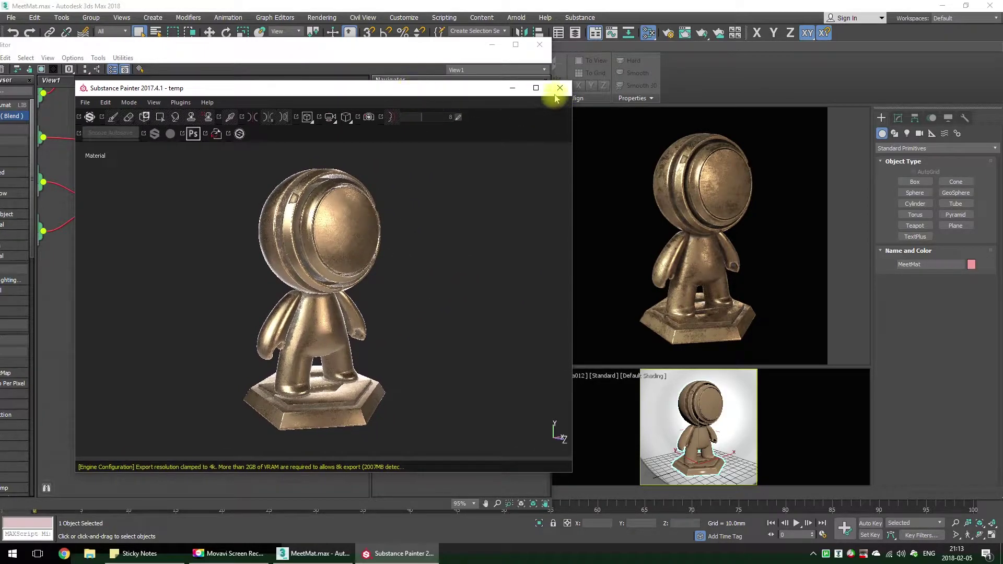
pyautogui.click(513, 89)
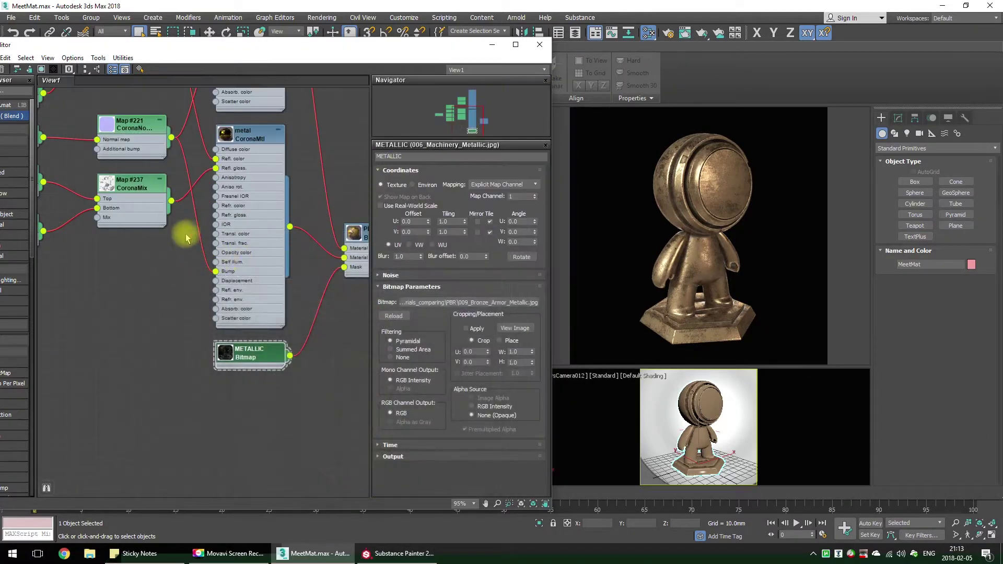
# Load MeetMat_01_Head_BaseColor.jpg from the tank folder into the ALBEDO bitmap node
pyautogui.scroll(-3, 191, 234)
pyautogui.moveTo(162, 241); pyautogui.dragTo(237, 279, button='middle')
pyautogui.scroll(-2, 94, 308)
pyautogui.scroll(4, 246, 230)
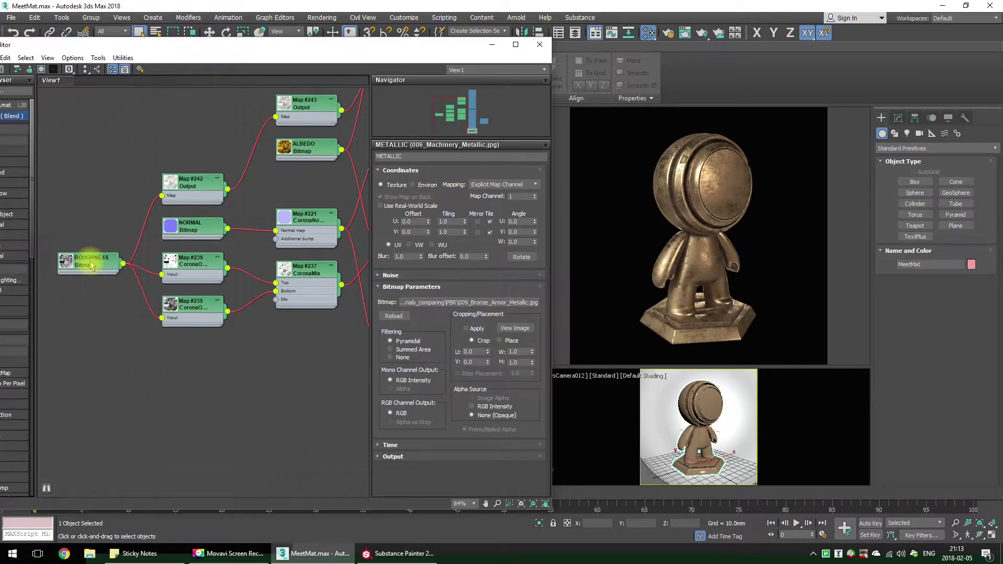
pyautogui.moveTo(265, 192); pyautogui.dragTo(253, 201, button='middle')
pyautogui.doubleClick(261, 187)
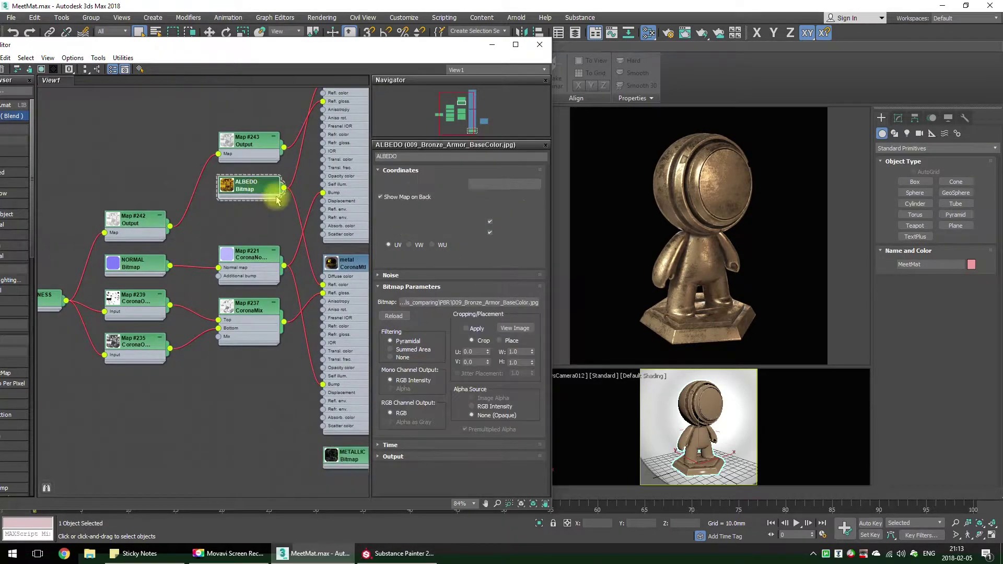
pyautogui.click(427, 302)
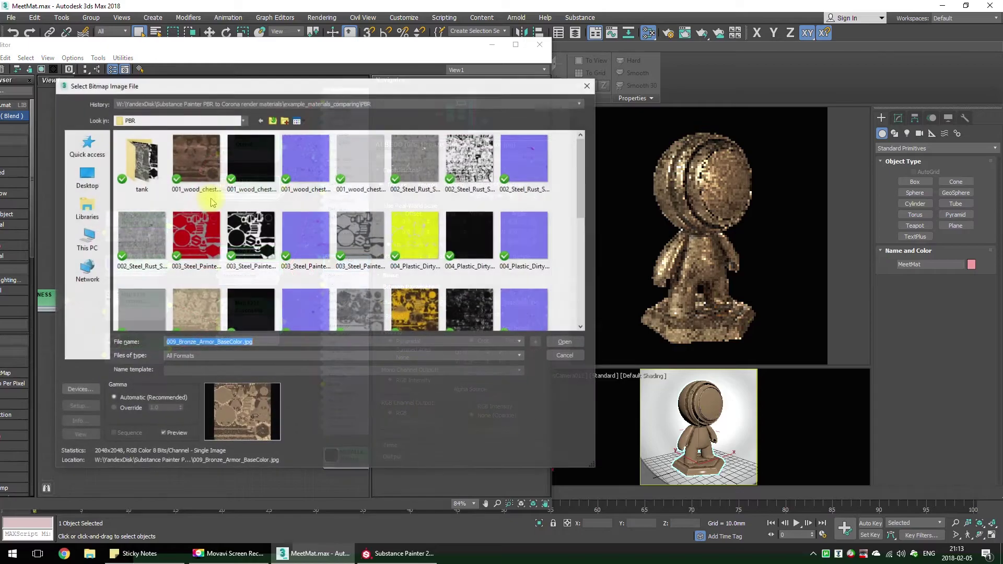
pyautogui.doubleClick(148, 181)
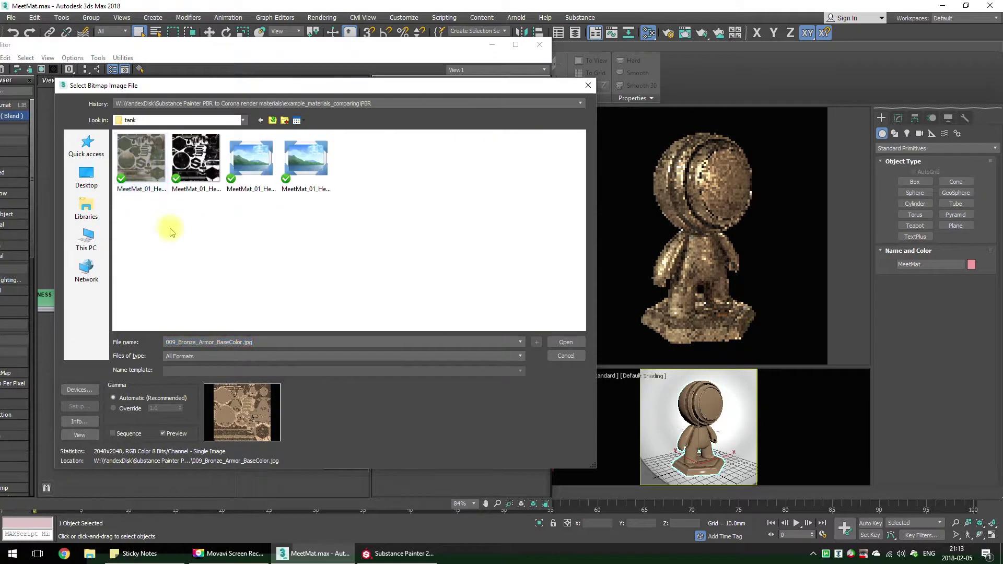
pyautogui.doubleClick(146, 167)
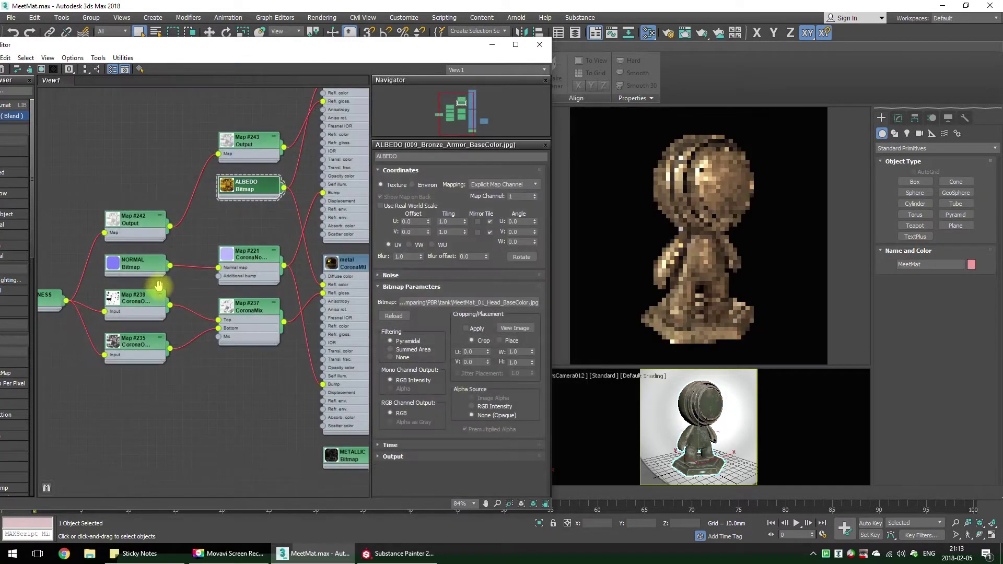
# Load MeetMat_01_Head_Roughness.jpg from the tank folder into the ROUGHNESS bitmap node
pyautogui.doubleClick(112, 264)
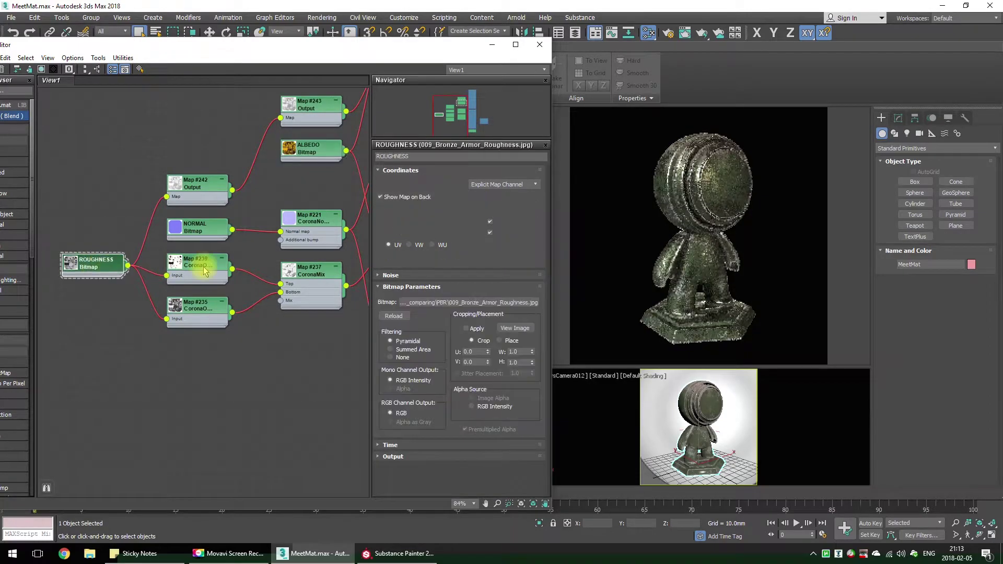
pyautogui.click(463, 301)
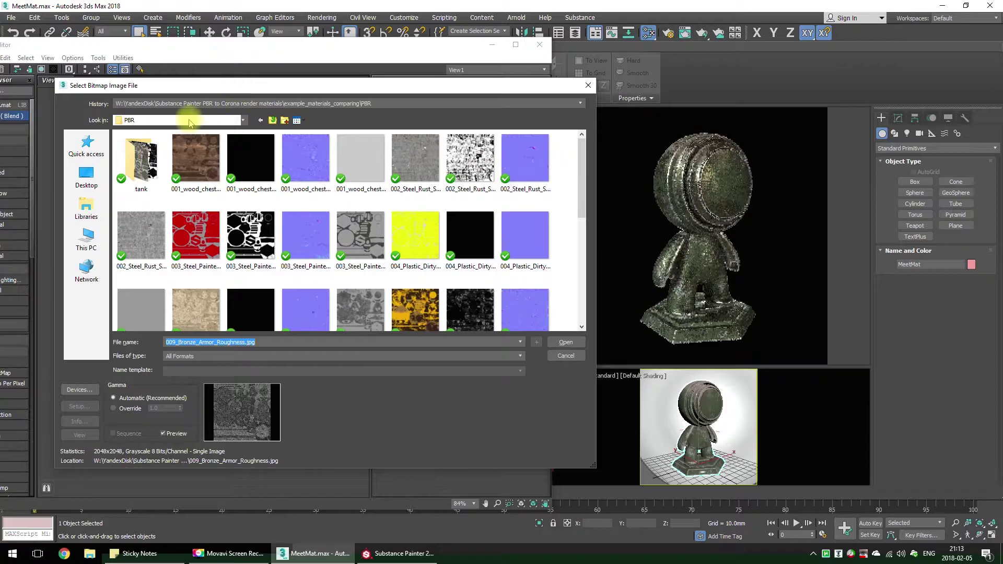
pyautogui.click(146, 172)
pyautogui.doubleClick(147, 172)
pyautogui.moveTo(180, 89); pyautogui.dragTo(204, 101)
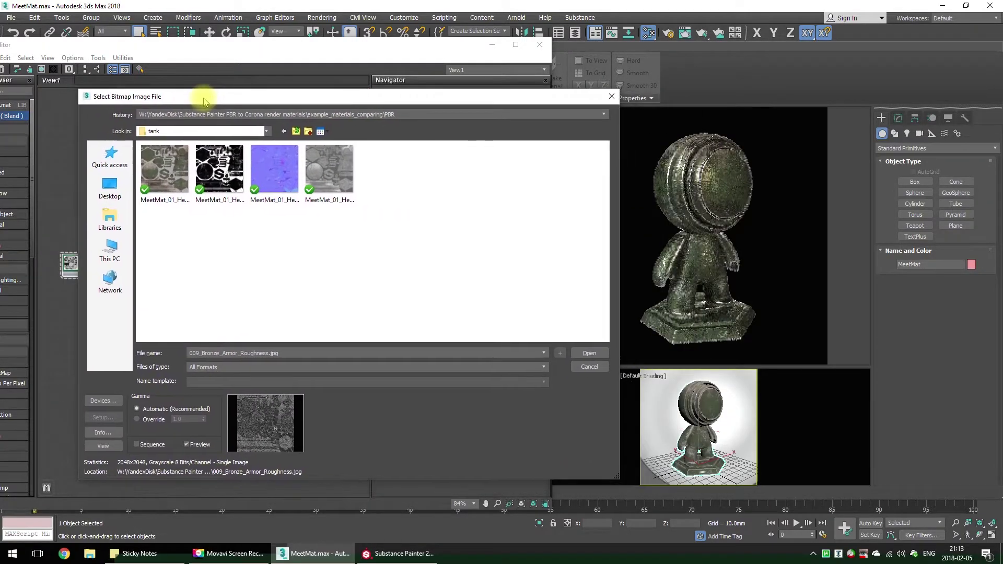
pyautogui.doubleClick(340, 169)
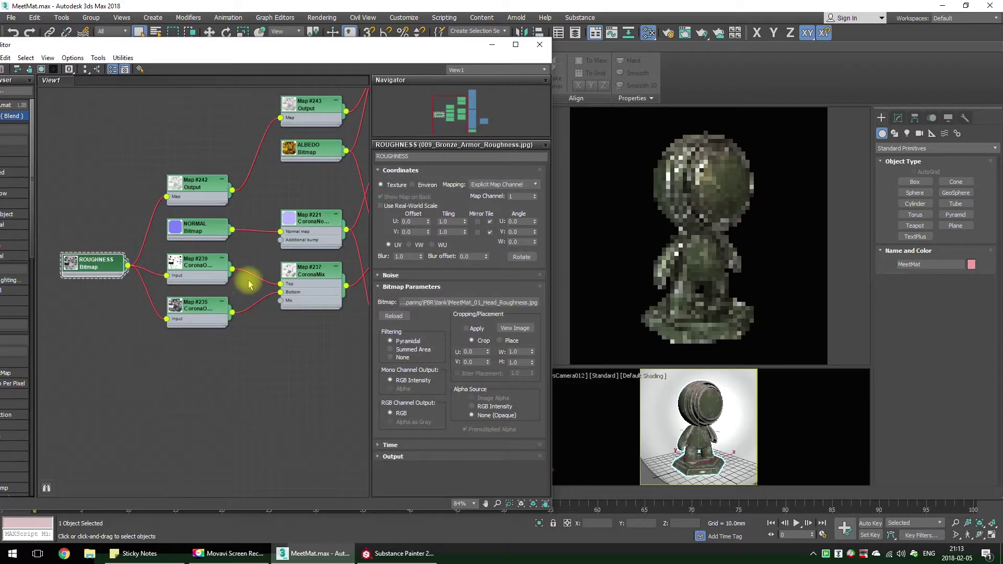
# Load MeetMat_01_Head_Normal.jpg from the tank folder into the NORMAL bitmap node
pyautogui.doubleClick(177, 226)
pyautogui.click(445, 308)
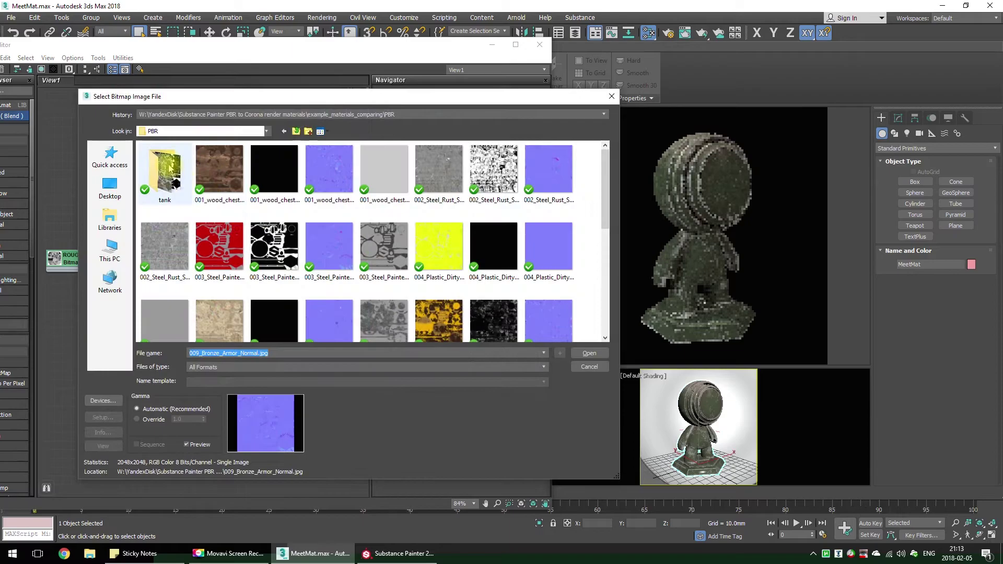
pyautogui.doubleClick(170, 168)
pyautogui.doubleClick(273, 168)
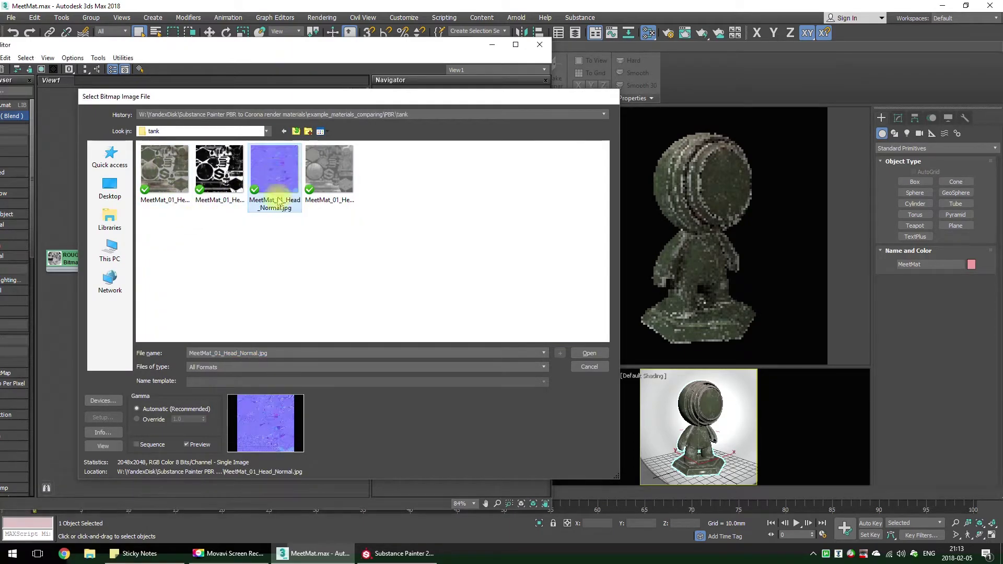
# Load MeetMat_01_Head_Metallic.jpg from the tank folder into the METALLIC bitmap node
pyautogui.moveTo(297, 311); pyautogui.dragTo(206, 298, button='middle')
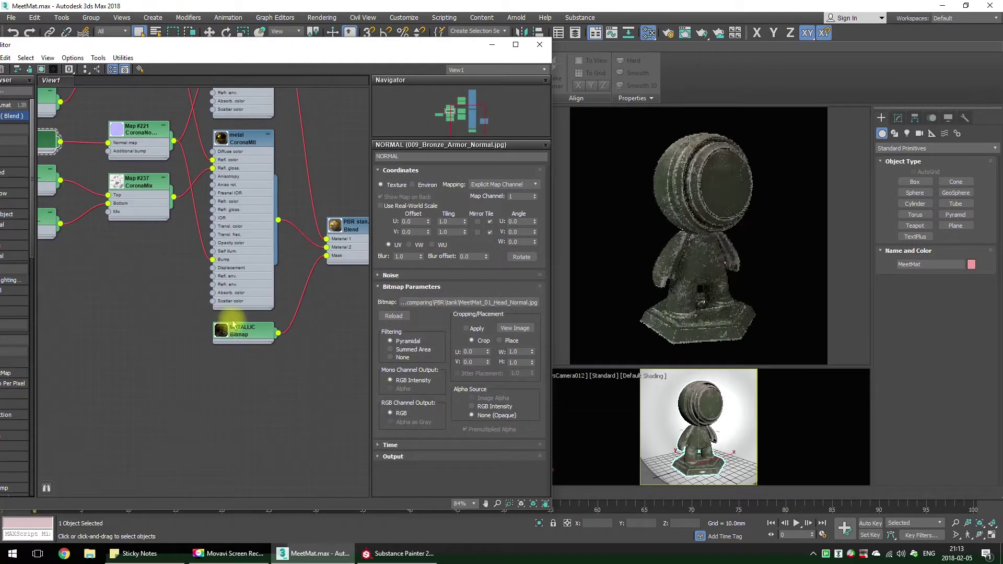
pyautogui.doubleClick(266, 335)
pyautogui.click(447, 302)
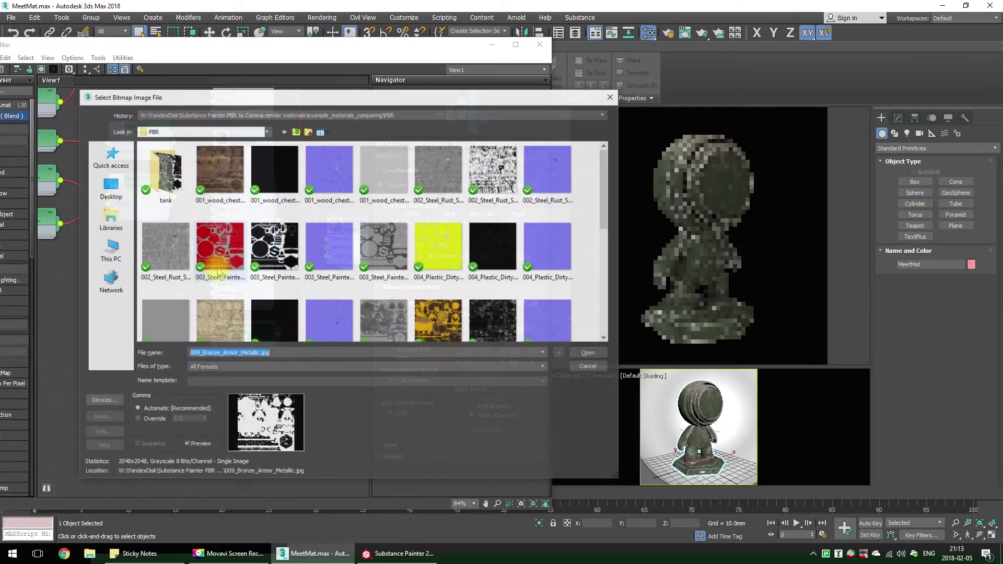
pyautogui.moveTo(267, 104); pyautogui.dragTo(264, 166)
pyautogui.doubleClick(233, 211)
pyautogui.doubleClick(268, 272)
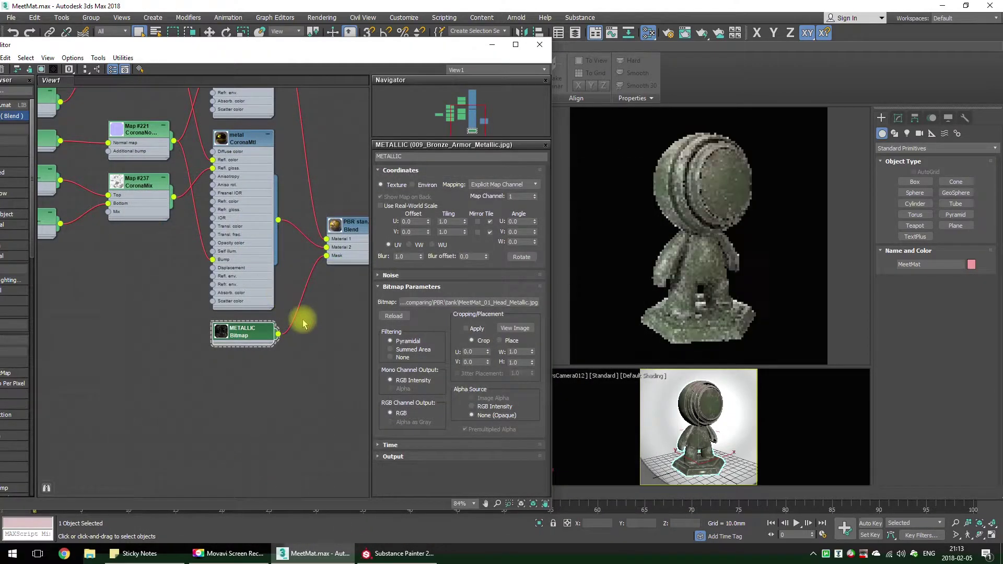
# Switch to Substance Painter, hide the Bronze Armor layer and add the Tank Painted smart material above Fill layer 2
pyautogui.click(385, 553)
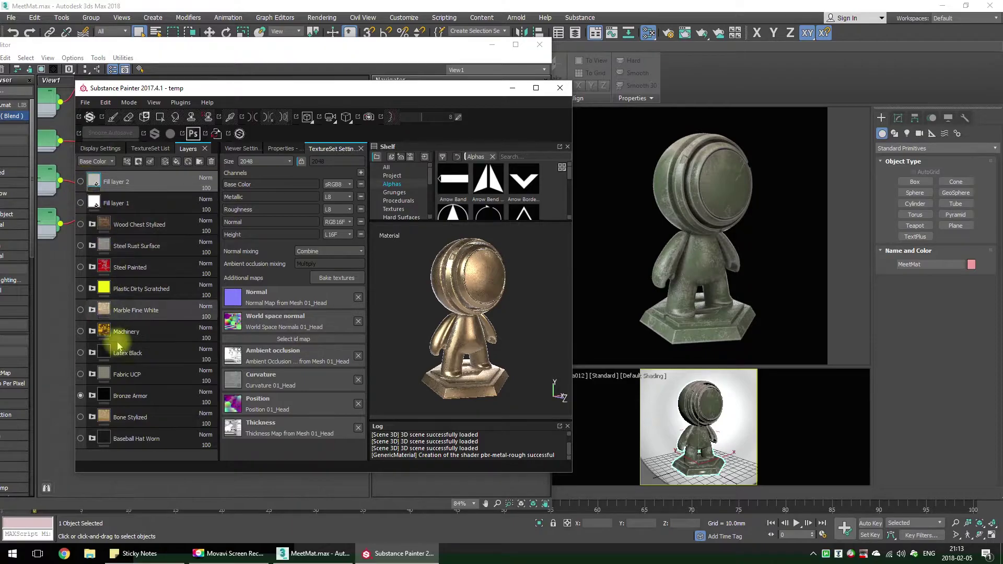
pyautogui.click(80, 395)
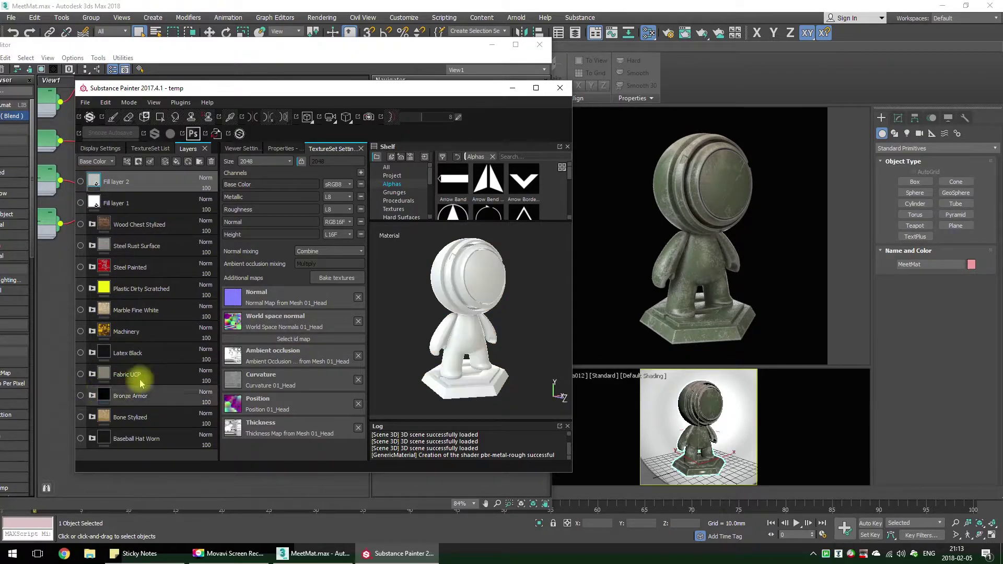
pyautogui.click(397, 201)
pyautogui.moveTo(431, 179); pyautogui.dragTo(430, 200)
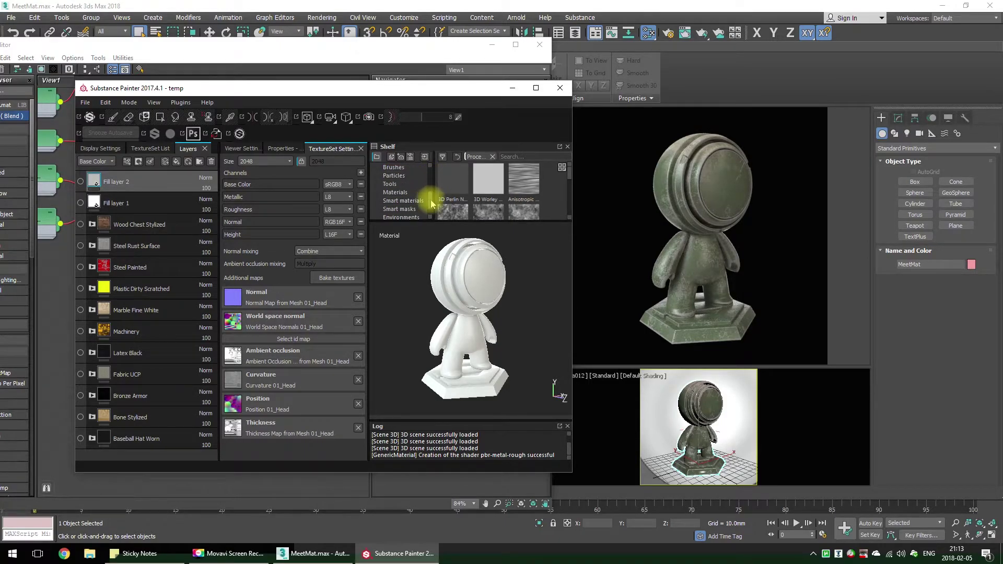
pyautogui.click(403, 201)
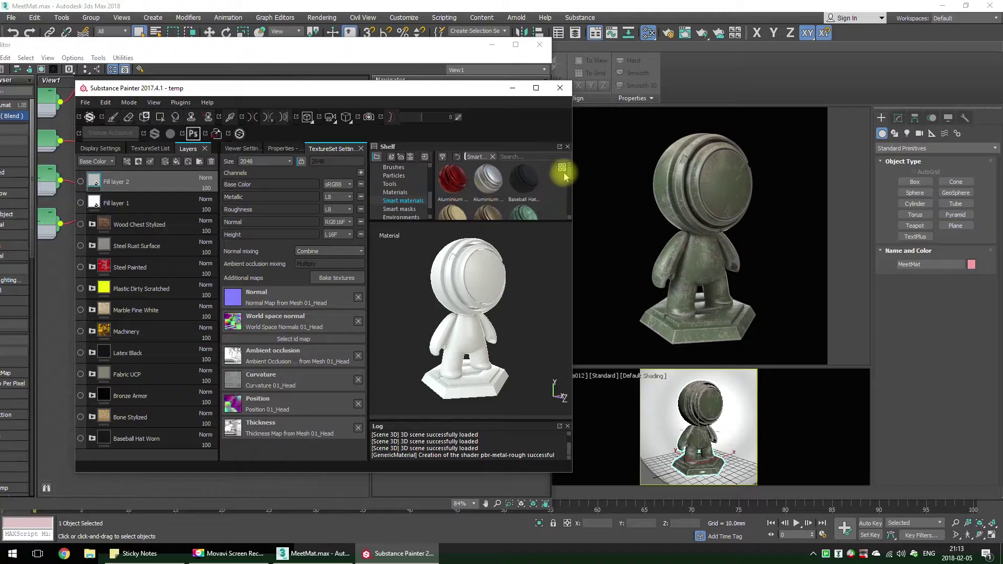
pyautogui.moveTo(569, 179); pyautogui.dragTo(569, 221)
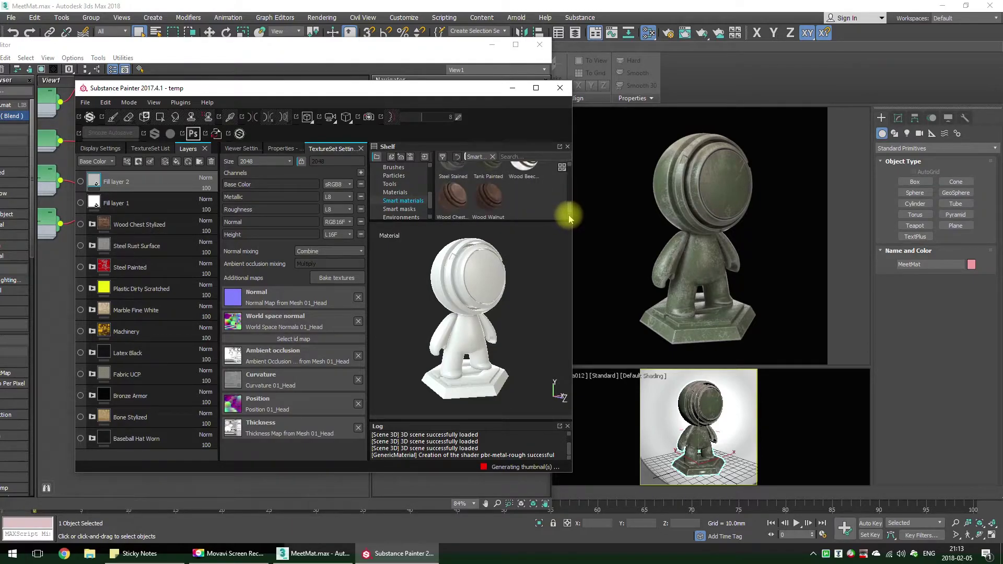
pyautogui.moveTo(478, 166); pyautogui.dragTo(104, 179)
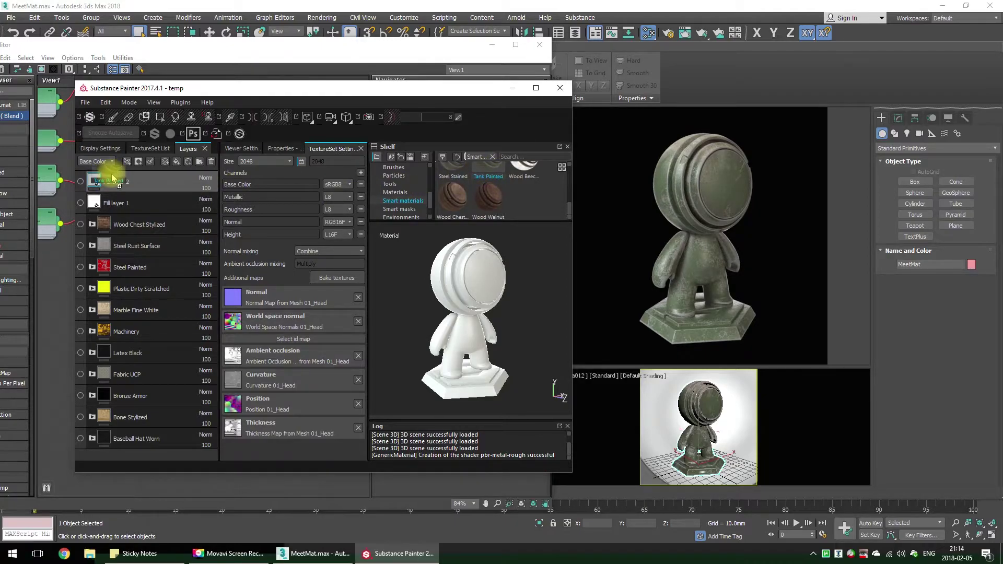
pyautogui.moveTo(111, 178); pyautogui.dragTo(112, 179)
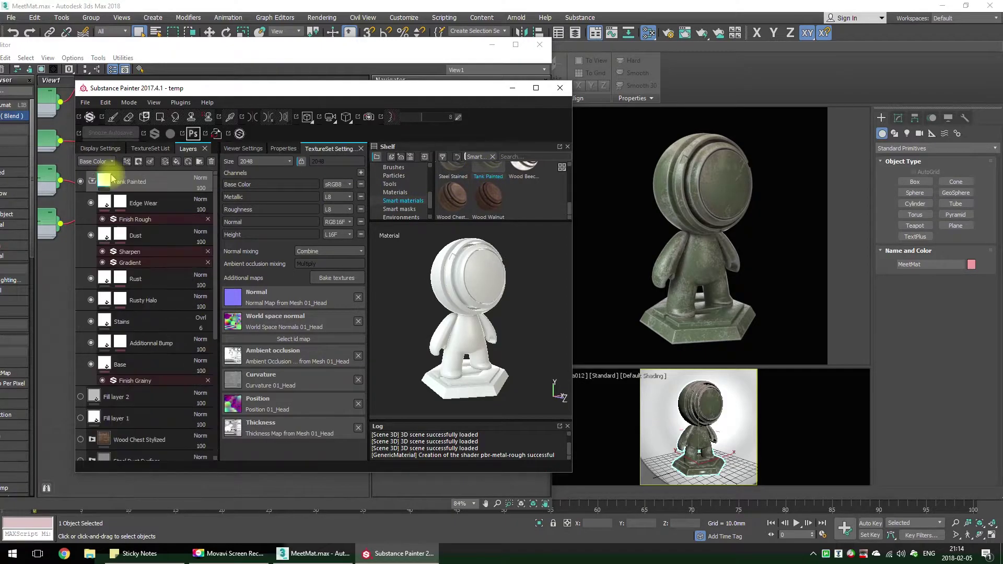
# Strengthen the Tank Painted Edge Wear mask in its MG Mask Editor generator with global balance 0.55, and show only the 3D viewport
pyautogui.click(120, 203)
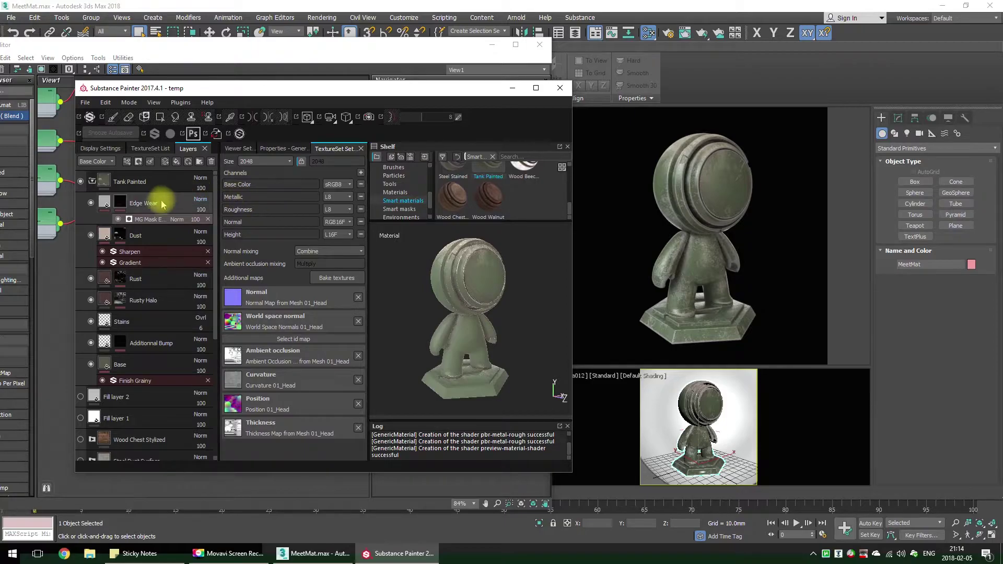
pyautogui.click(284, 148)
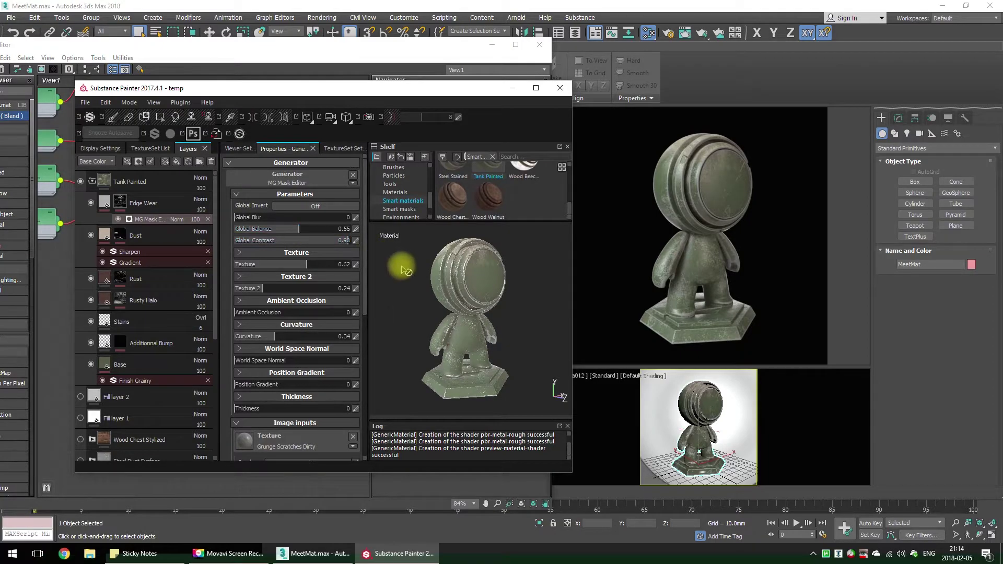
pyautogui.press('Tab')
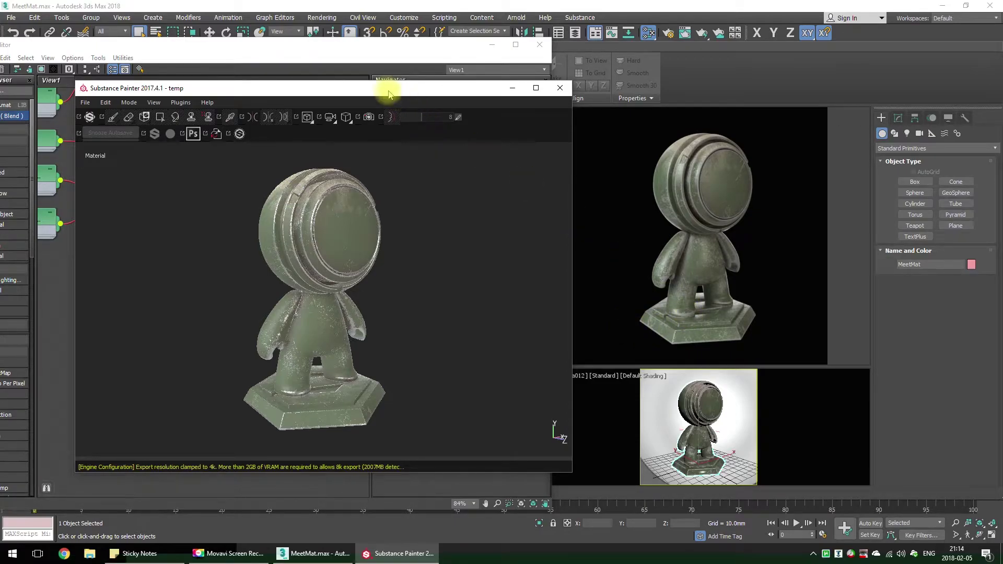
pyautogui.moveTo(390, 98); pyautogui.dragTo(409, 118)
# Switch back to 3ds Max and try raising the RGB Offset of the Map #243 Output node to 0.12
pyautogui.click(384, 67)
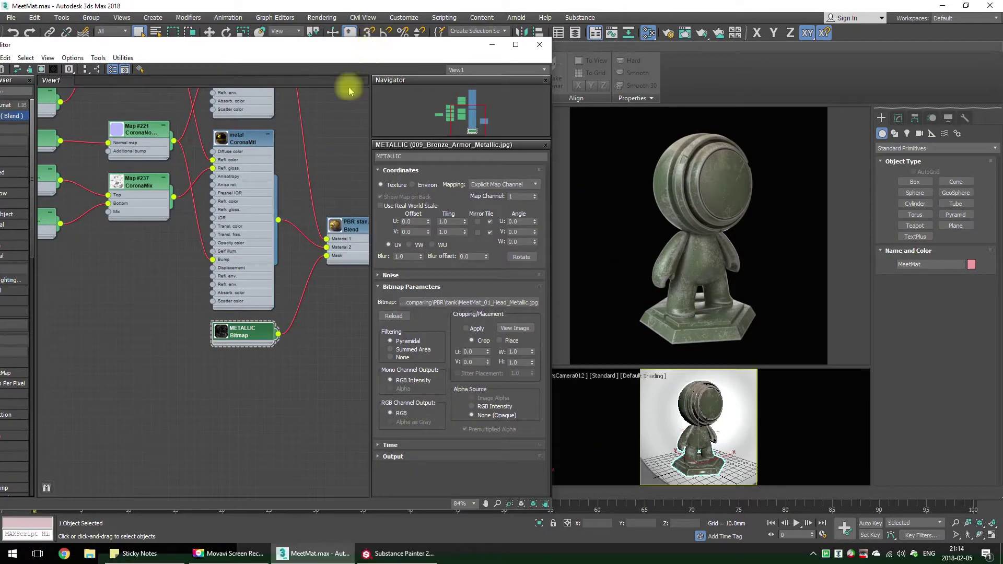
pyautogui.moveTo(256, 185); pyautogui.dragTo(224, 230, button='middle')
pyautogui.scroll(3, 224, 230)
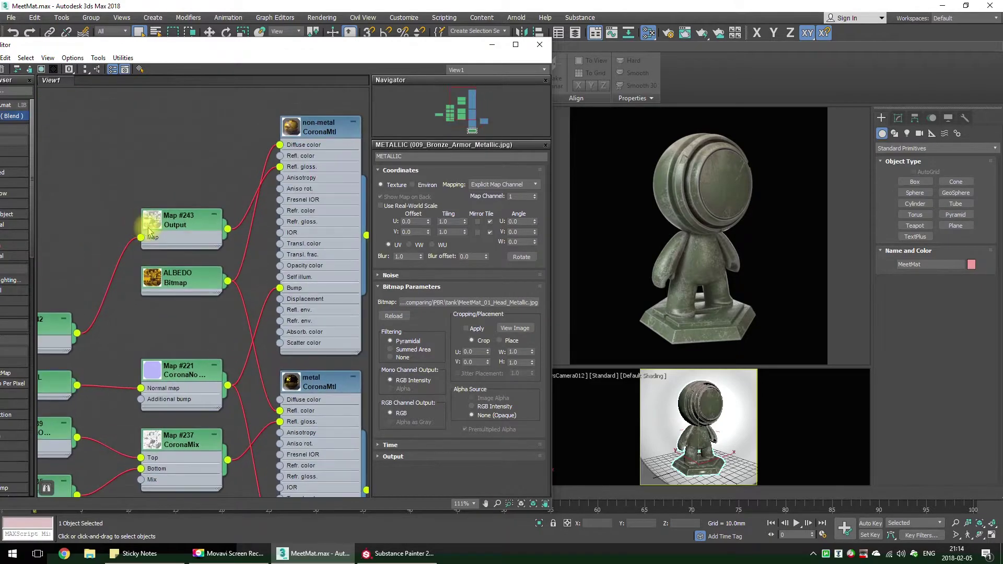
pyautogui.doubleClick(199, 228)
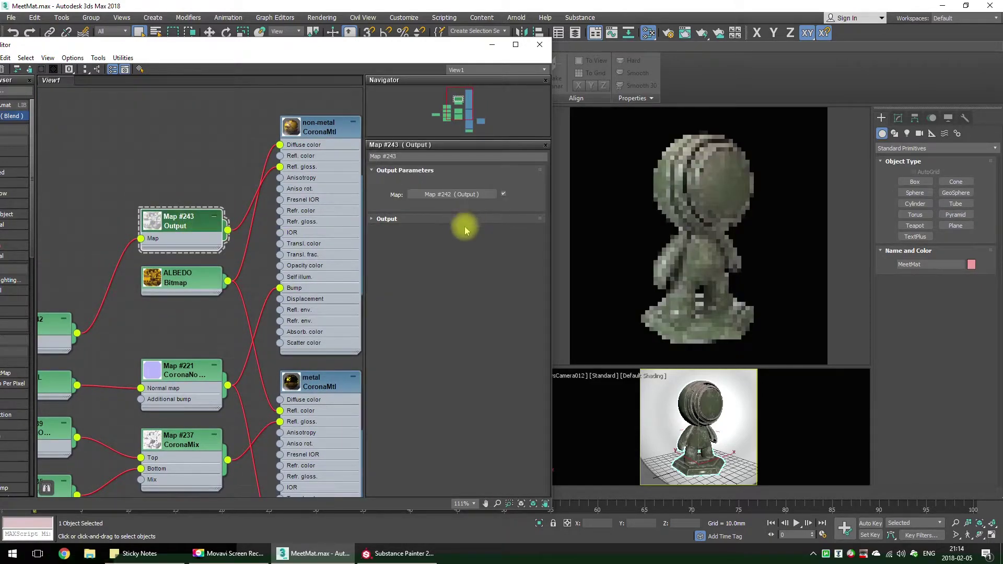
pyautogui.click(377, 218)
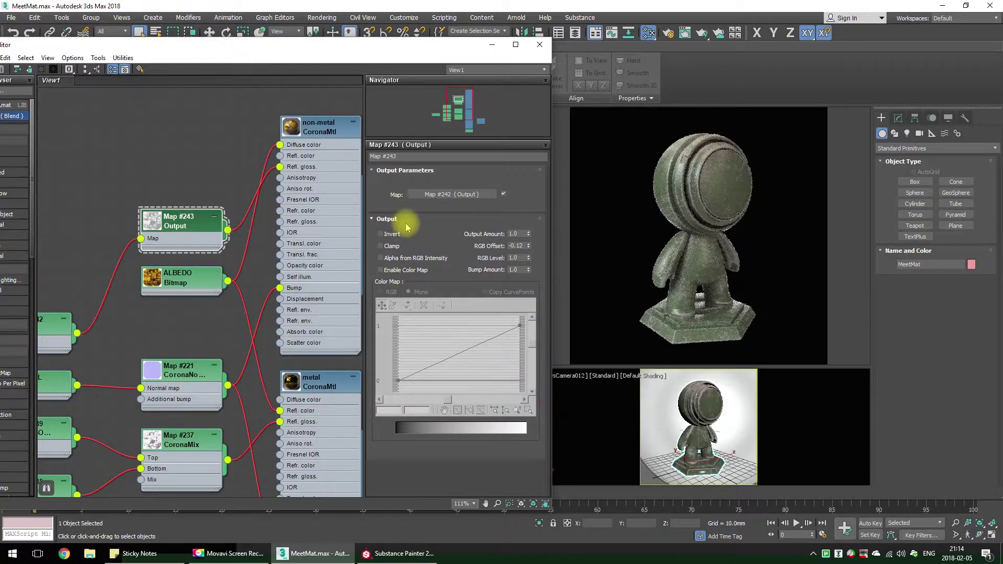
pyautogui.click(528, 249)
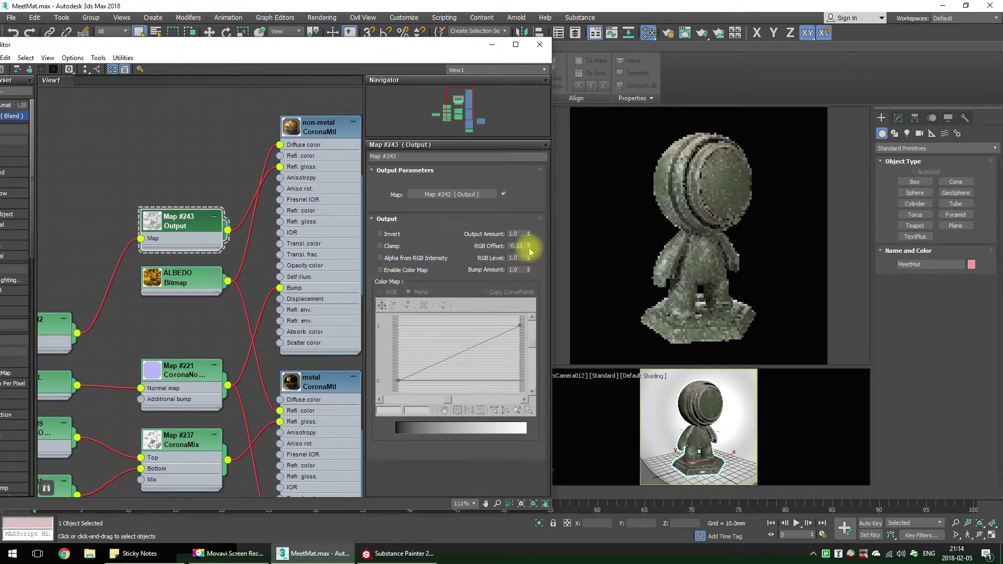
pyautogui.moveTo(528, 248); pyautogui.dragTo(528, 240)
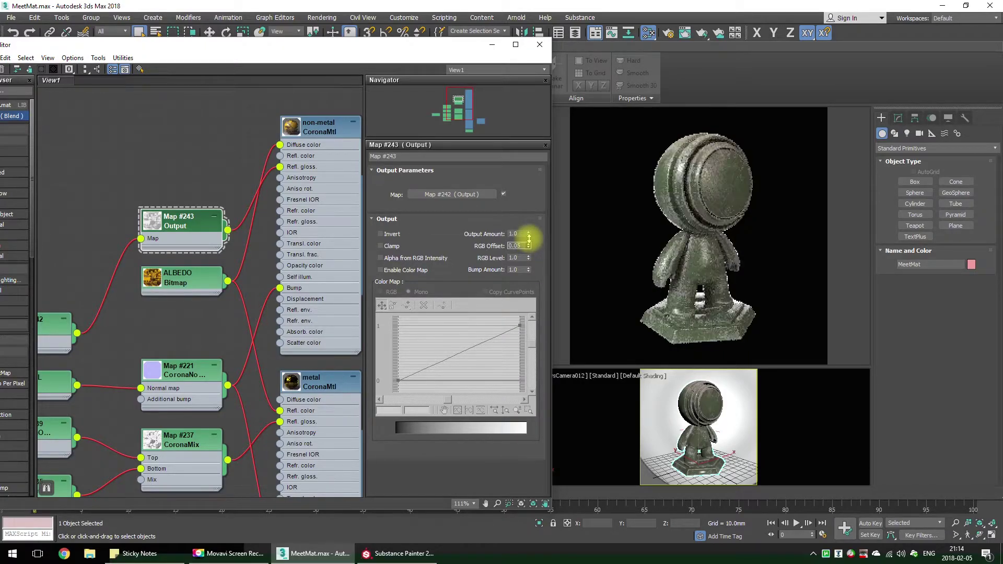
pyautogui.moveTo(529, 238); pyautogui.dragTo(528, 232)
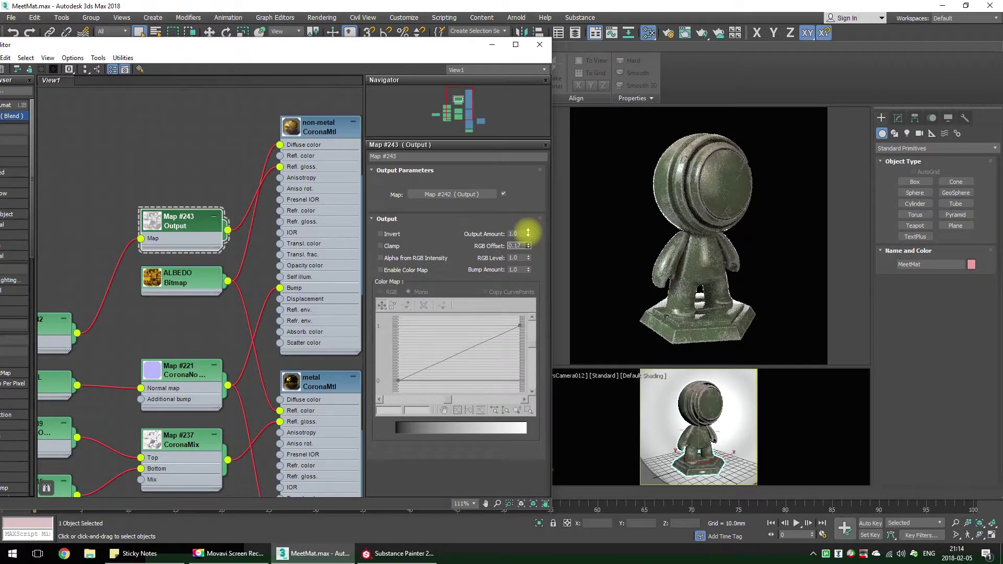
pyautogui.moveTo(527, 232); pyautogui.dragTo(527, 230)
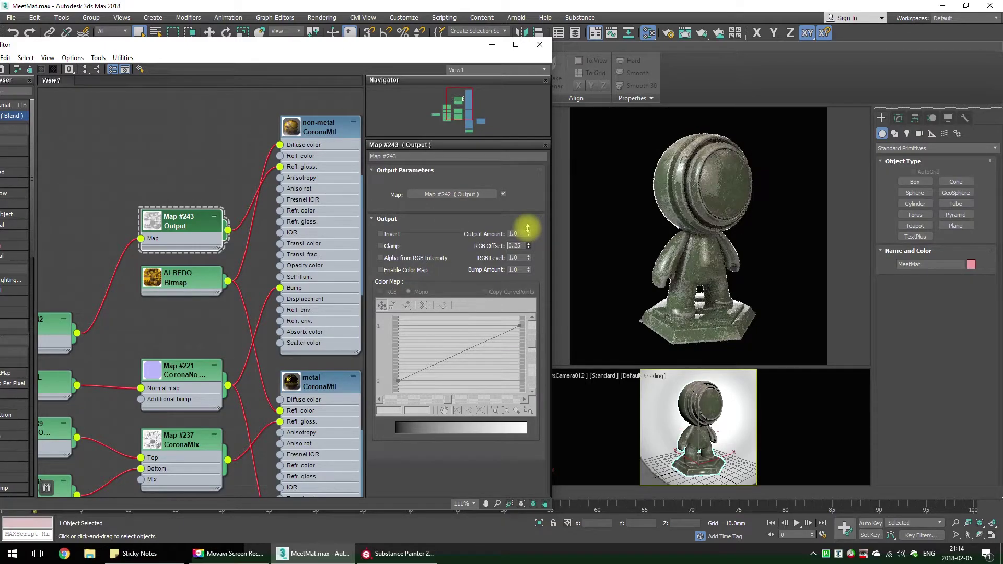
pyautogui.moveTo(528, 246); pyautogui.dragTo(527, 218)
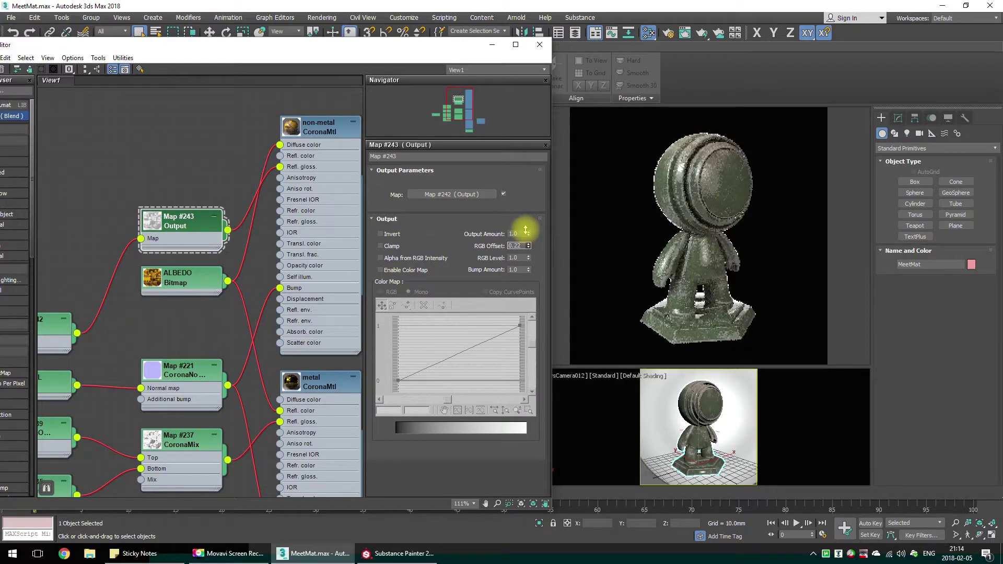
pyautogui.moveTo(526, 229); pyautogui.dragTo(525, 234)
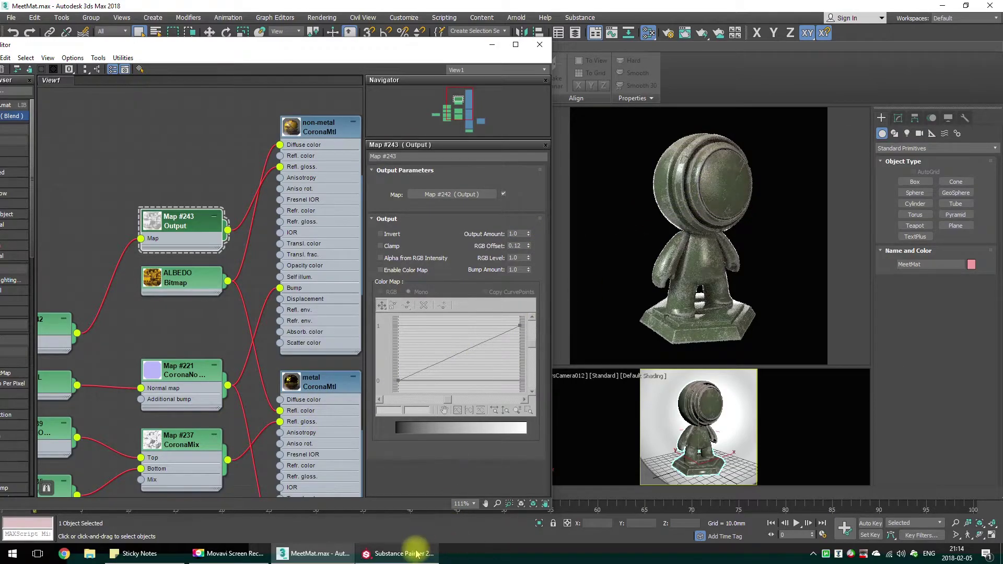
# Compare the render with the Substance Painter model, and lower the RGB Offset of the Map #243 Output node to -0.23 in 3ds Max
pyautogui.click(398, 554)
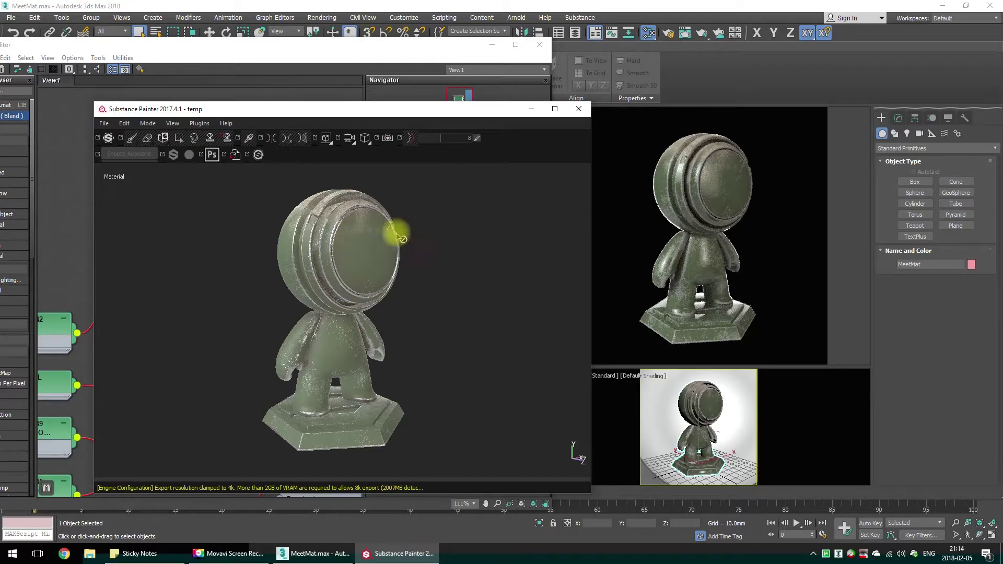
pyautogui.click(427, 50)
pyautogui.moveTo(530, 248)
pyautogui.mouseDown()
pyautogui.moveTo(530, 227)
pyautogui.moveTo(525, 261)
pyautogui.mouseUp()
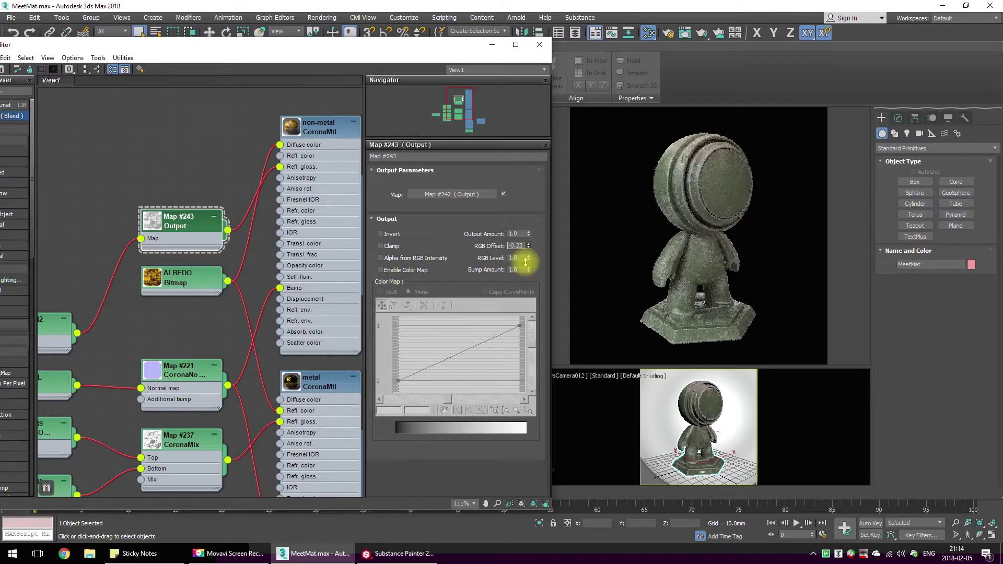
# Set the top layer multiplier of the Map #237 CoronaMix node to 0.17 and compare the render with Substance Painter
pyautogui.moveTo(175, 352); pyautogui.dragTo(207, 228, button='middle')
pyautogui.doubleClick(212, 309)
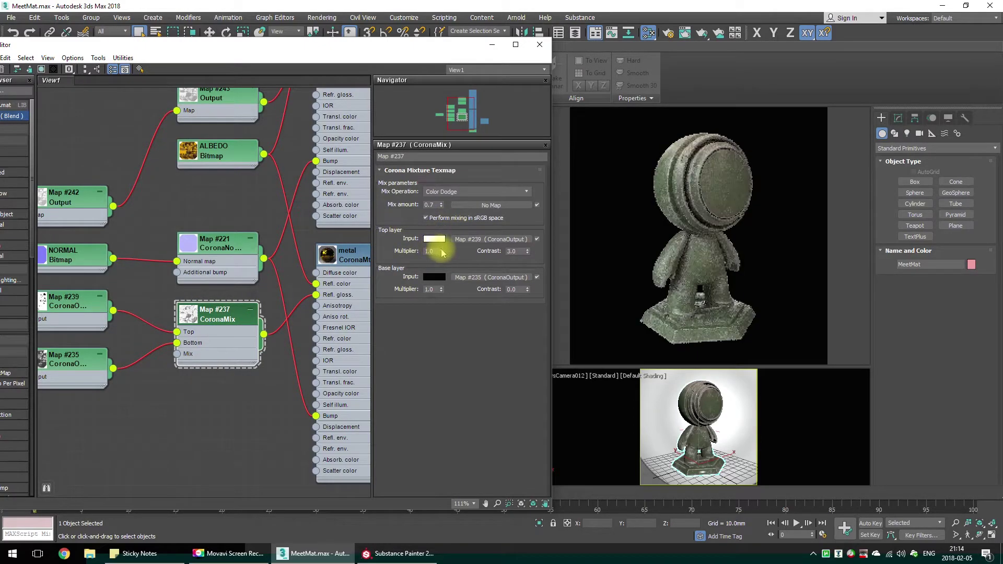
pyautogui.moveTo(441, 251); pyautogui.dragTo(444, 229)
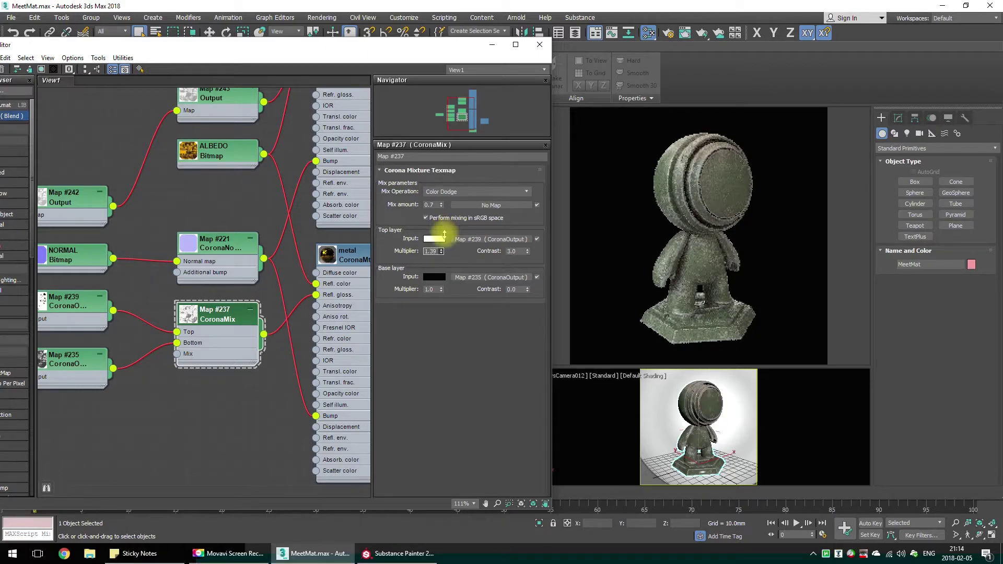
pyautogui.moveTo(444, 233); pyautogui.dragTo(446, 281)
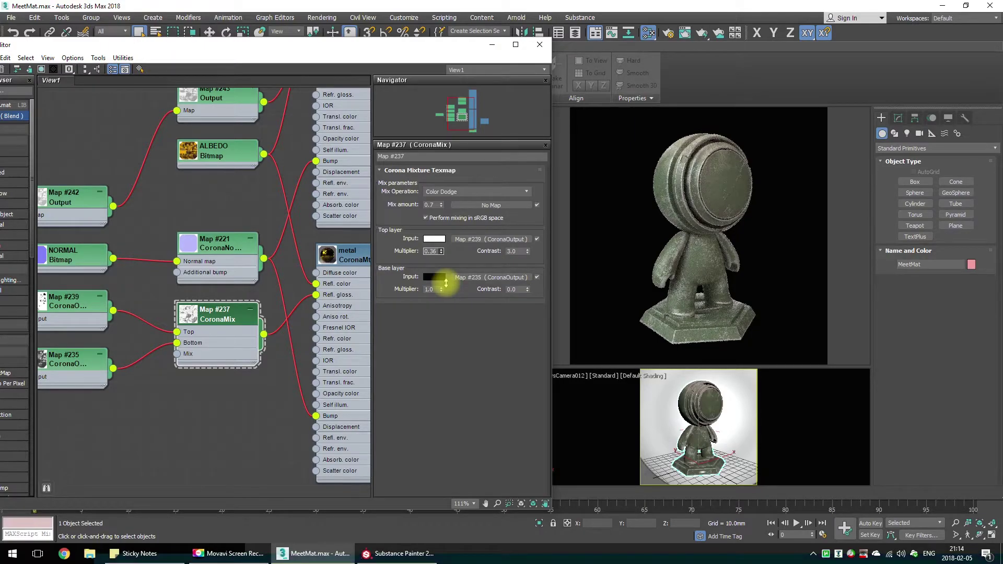
pyautogui.moveTo(445, 283); pyautogui.dragTo(445, 293)
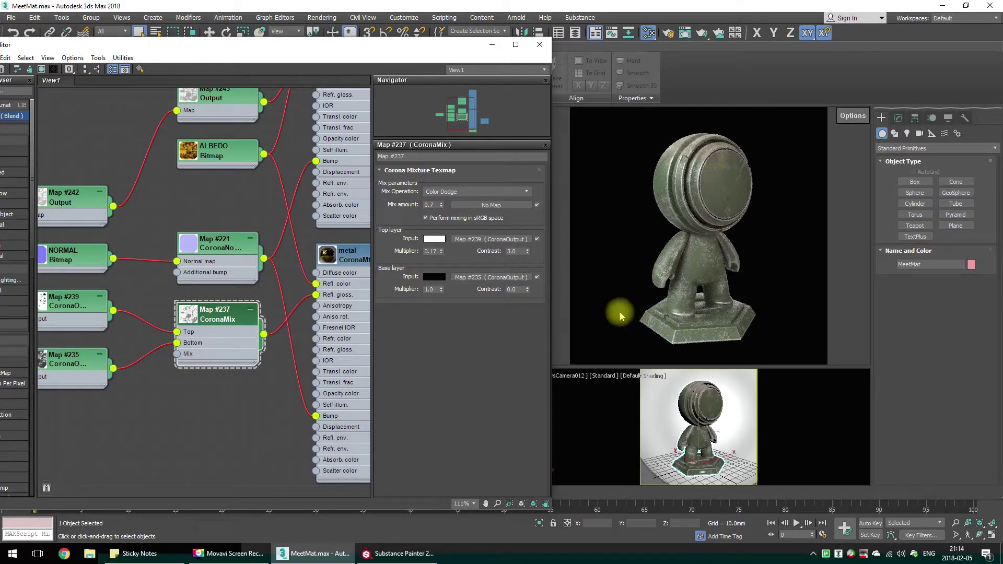
pyautogui.click(419, 554)
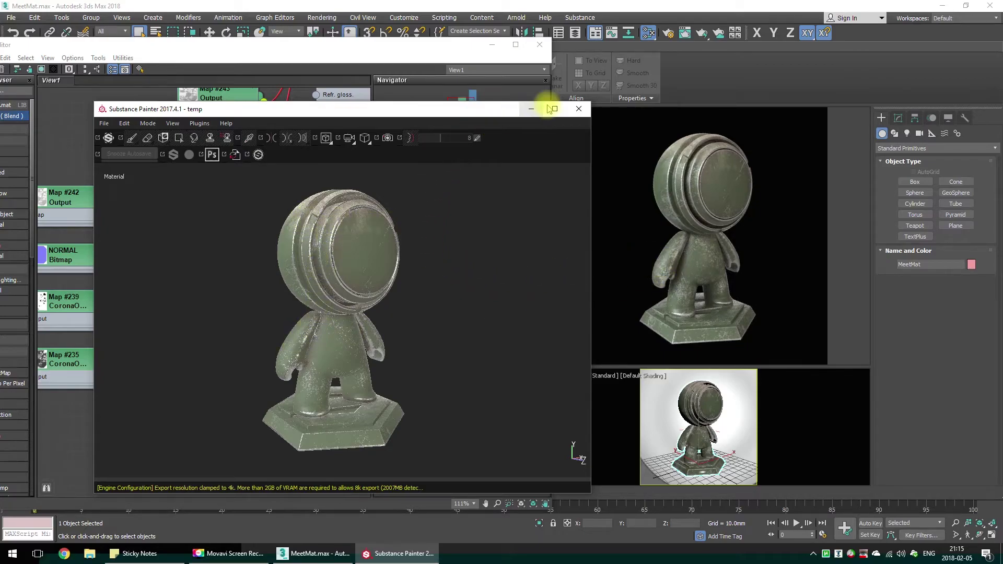
pyautogui.click(530, 109)
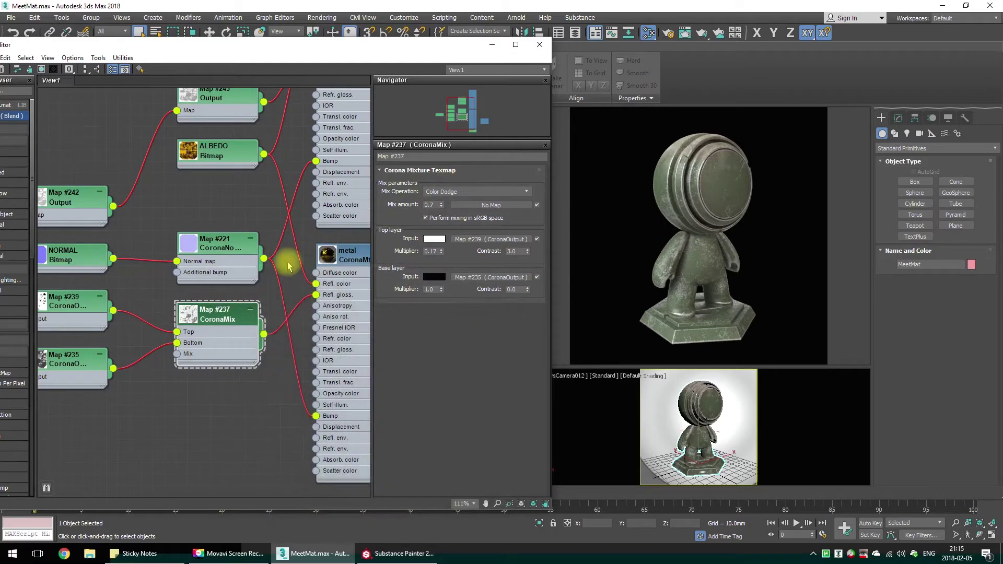
# Load 002_Steel_Rust_Surface_BaseColor.jpg from the PBR folder into the ALBEDO bitmap node
pyautogui.scroll(-6, 240, 224)
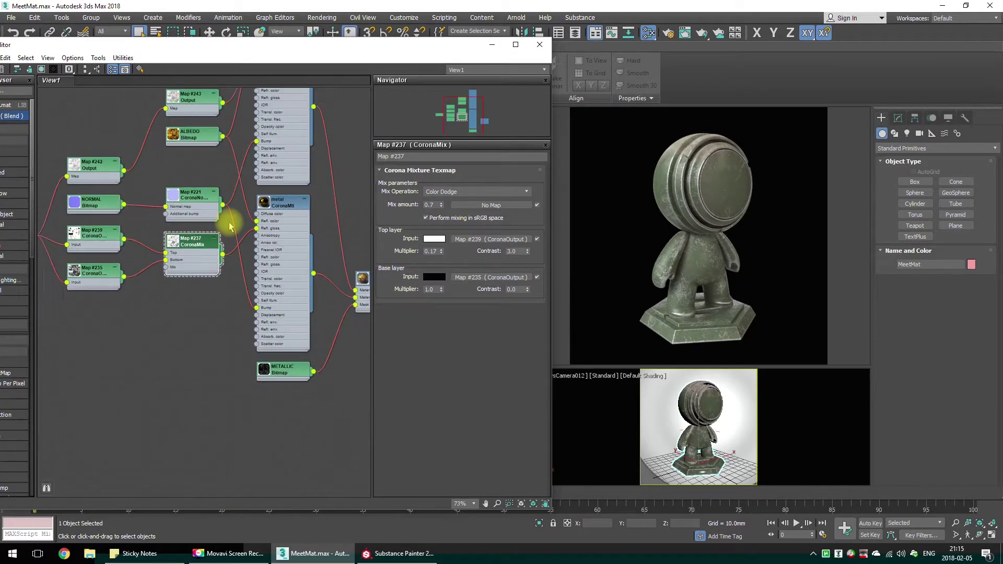
pyautogui.moveTo(218, 235); pyautogui.dragTo(224, 284, button='middle')
pyautogui.scroll(3, 156, 253)
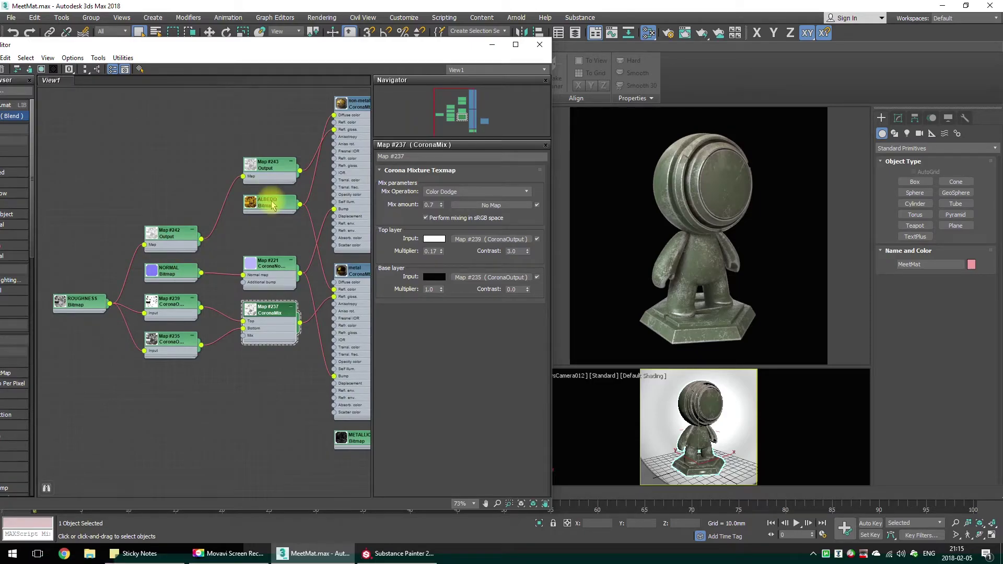
pyautogui.doubleClick(272, 206)
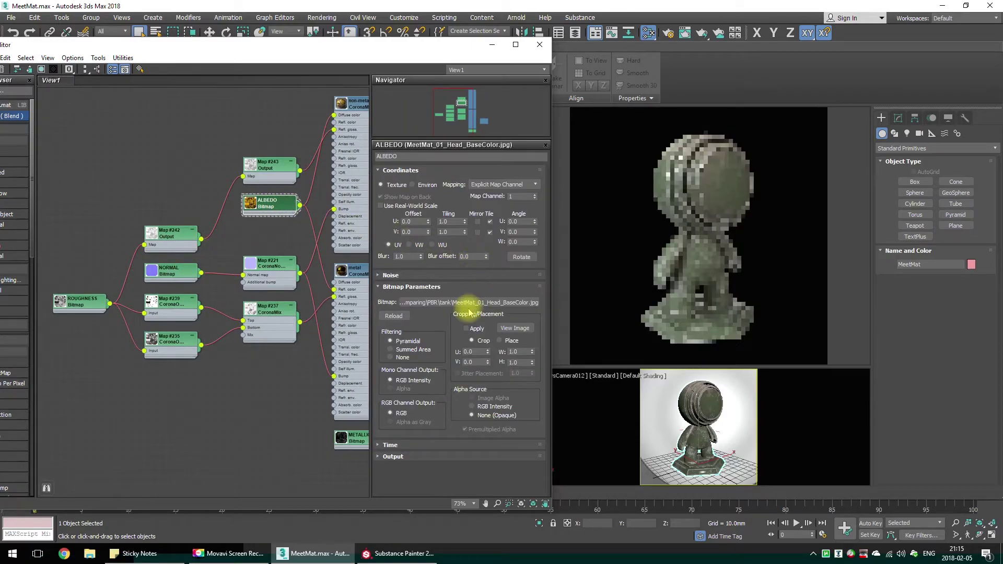
pyautogui.click(467, 303)
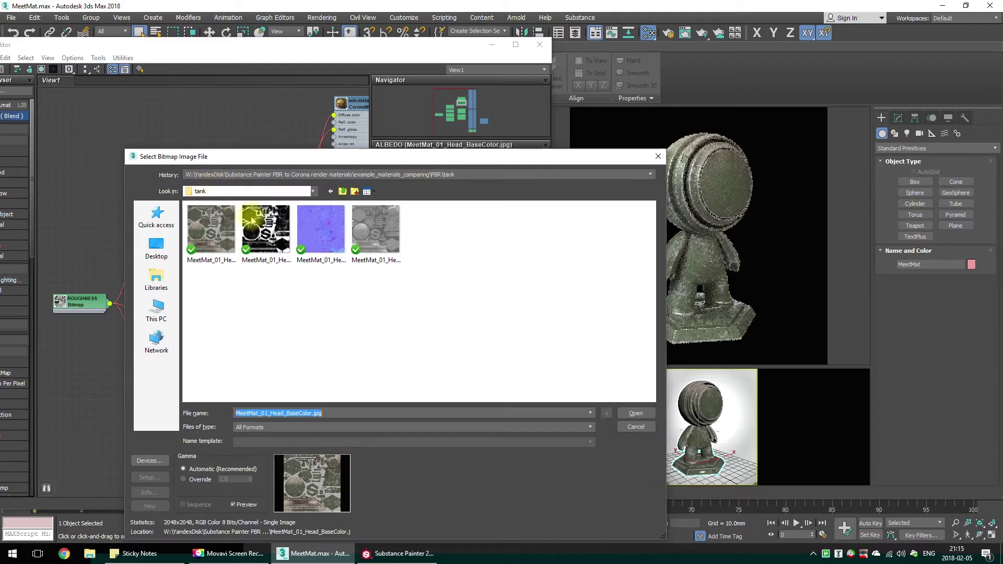
pyautogui.click(342, 192)
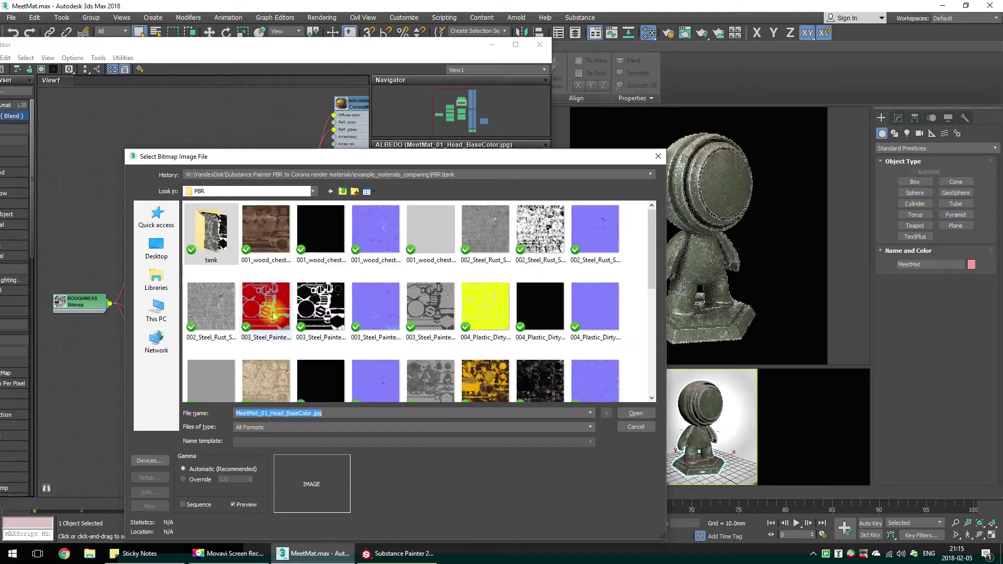
pyautogui.doubleClick(480, 232)
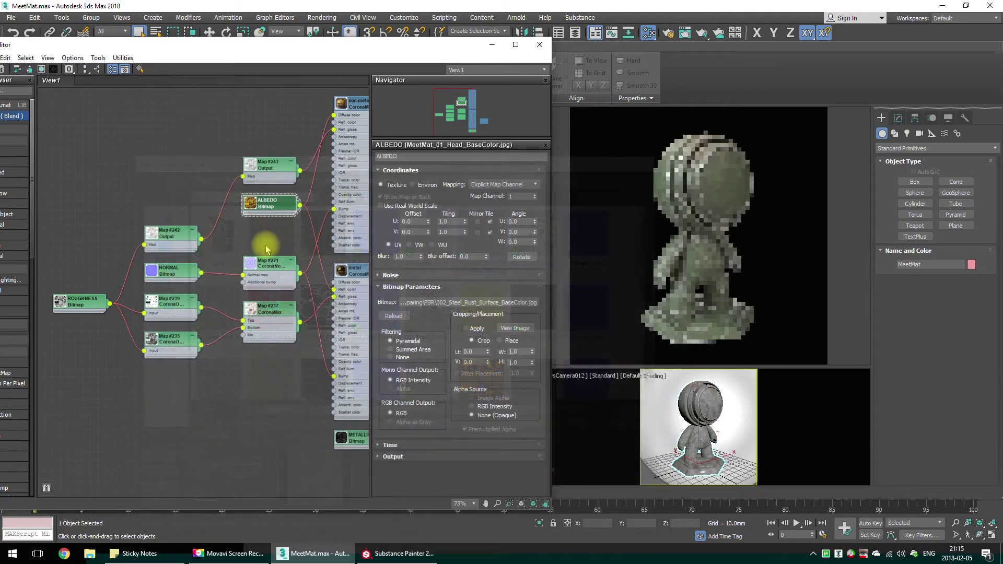
# Load 002_Steel_Rust_Surface_Normal.jpg from the PBR folder into the NORMAL bitmap node
pyautogui.doubleClick(168, 269)
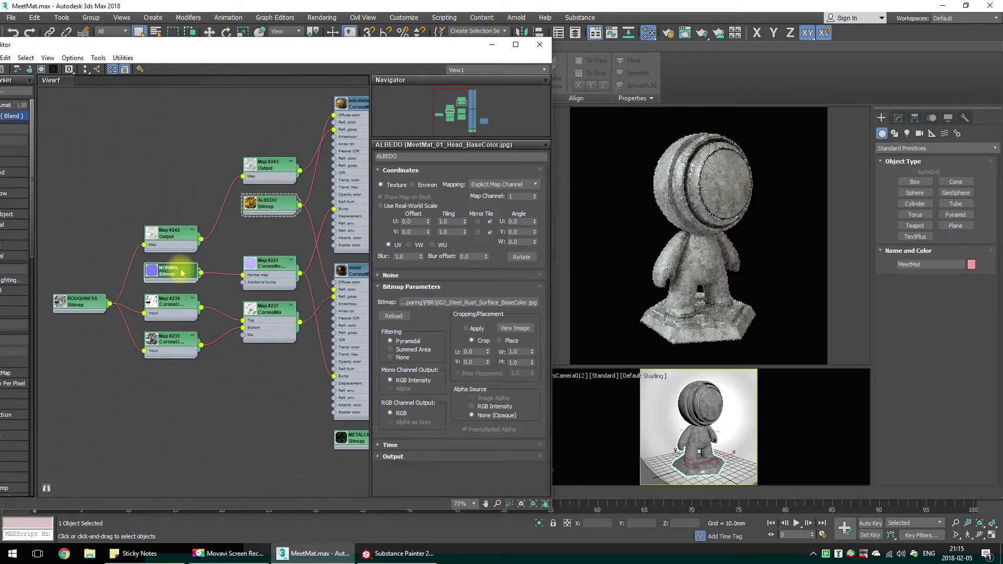
pyautogui.click(456, 301)
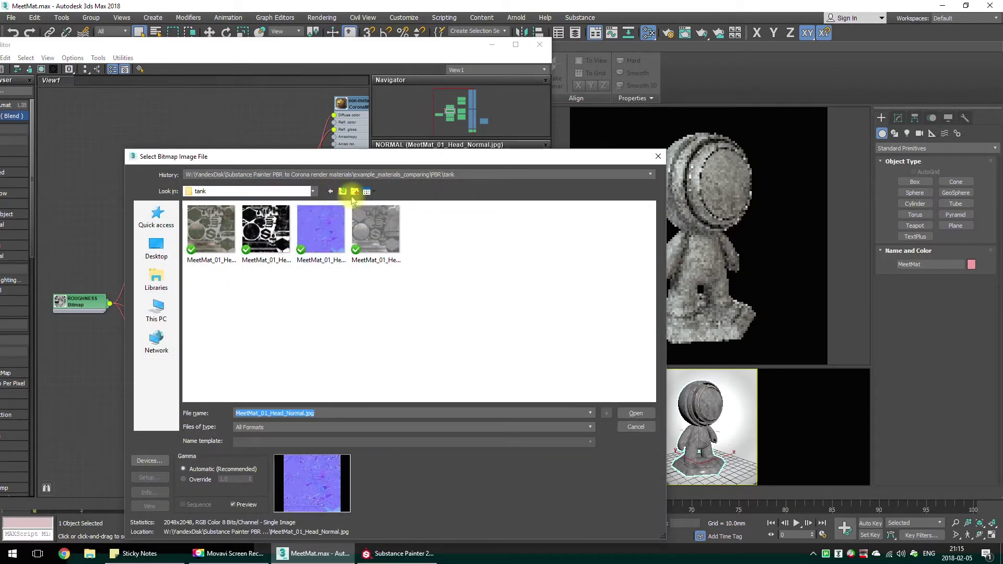
pyautogui.click(342, 192)
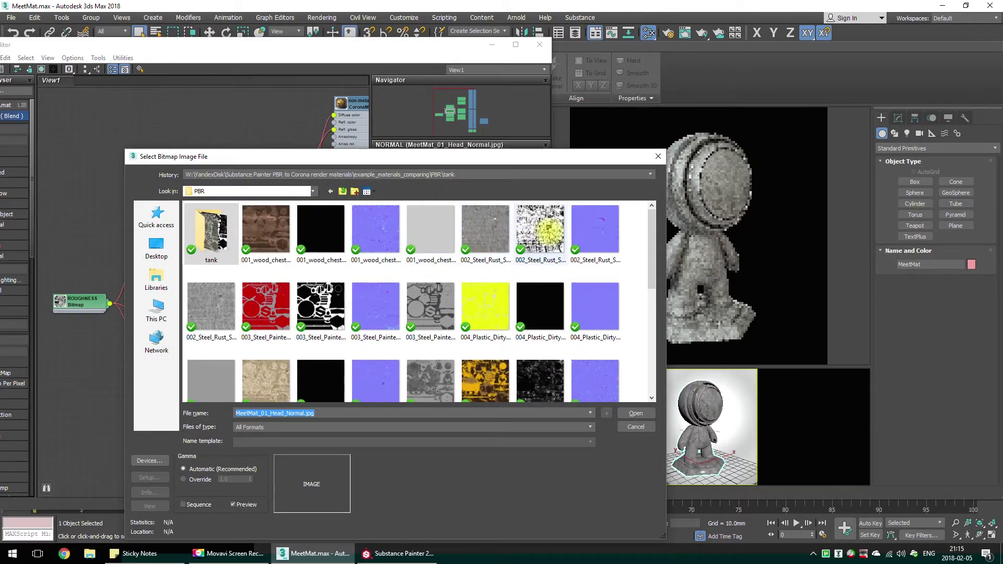
pyautogui.doubleClick(605, 233)
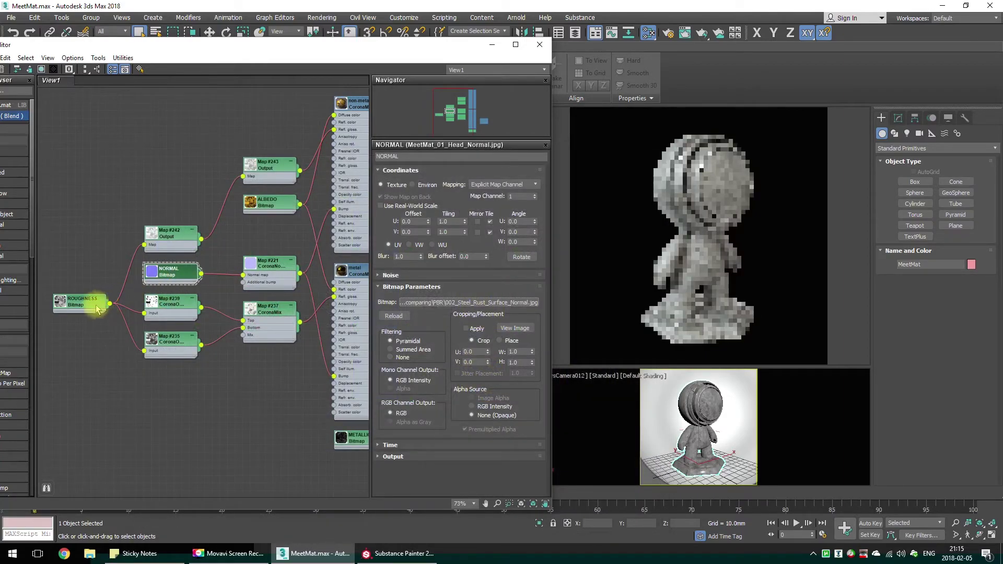
# Load the 002_Steel_Rust roughness texture from the PBR folder into the ROUGHNESS bitmap node
pyautogui.doubleClick(76, 308)
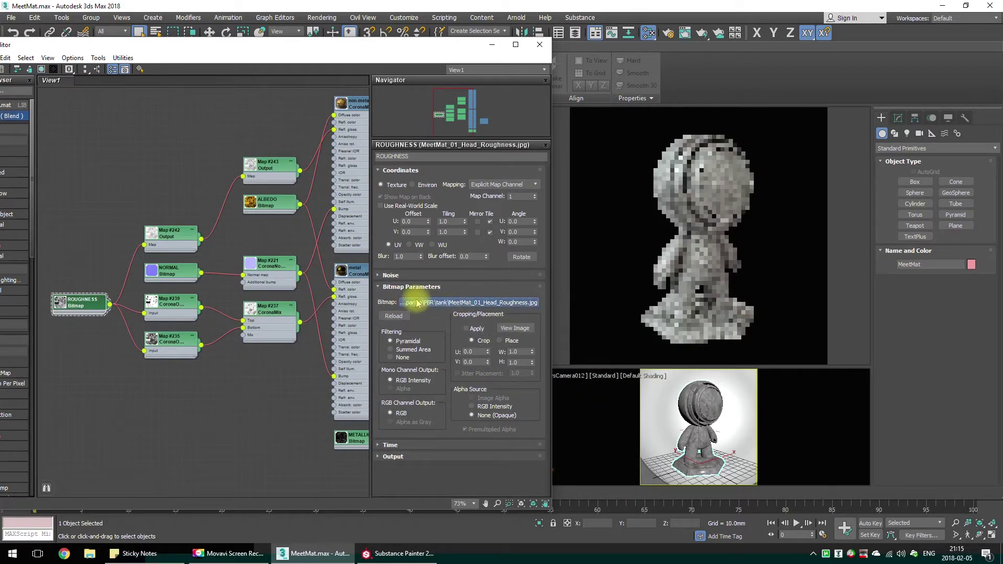
pyautogui.click(423, 302)
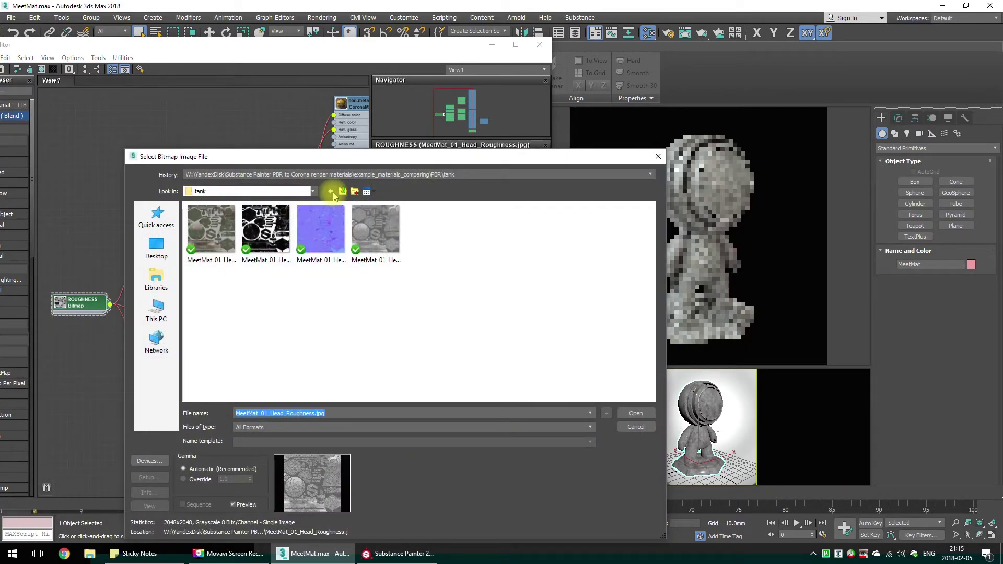
pyautogui.click(342, 192)
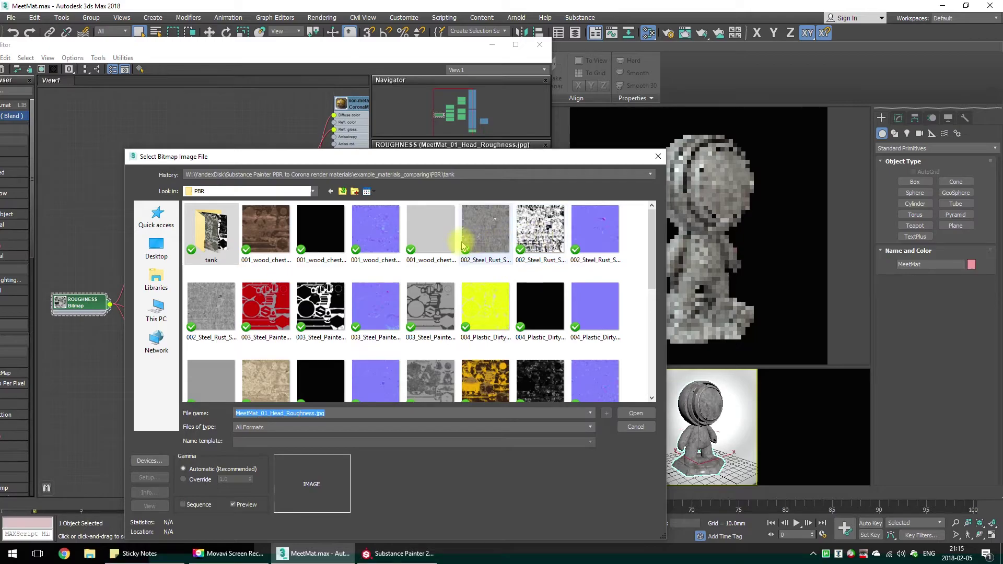
pyautogui.doubleClick(211, 315)
# Load 002_Steel_Rust_Surface_Metallic.jpg from the PBR folder into the METALLIC bitmap node
pyautogui.moveTo(185, 304); pyautogui.dragTo(133, 241, button='middle')
pyautogui.doubleClick(261, 356)
pyautogui.click(448, 302)
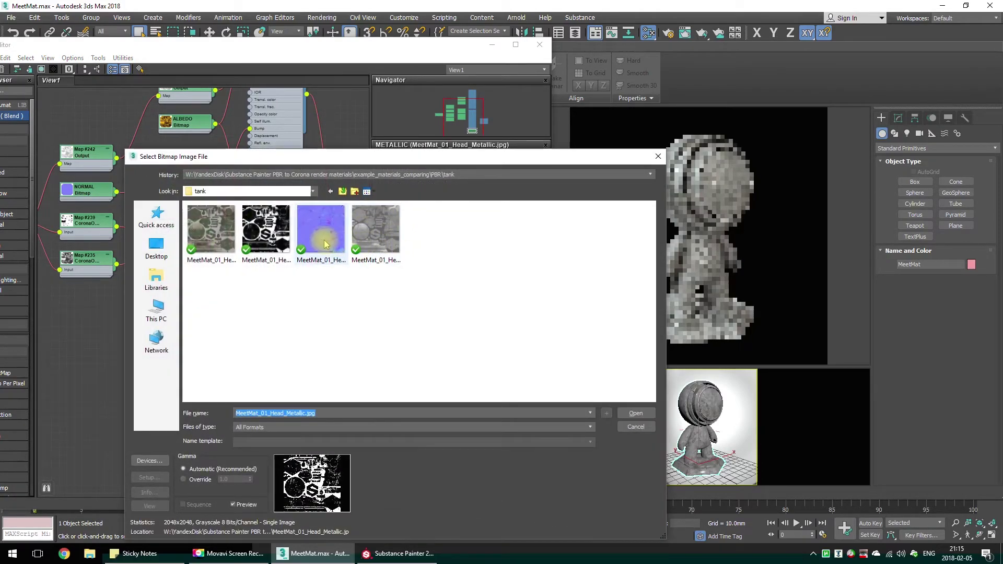
pyautogui.click(344, 192)
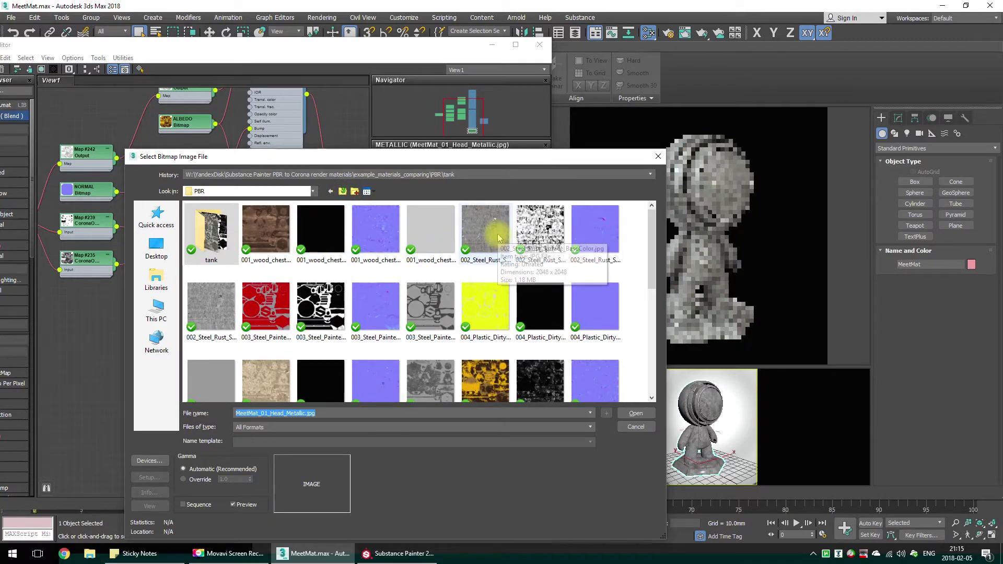
pyautogui.moveTo(355, 161); pyautogui.dragTo(320, 118)
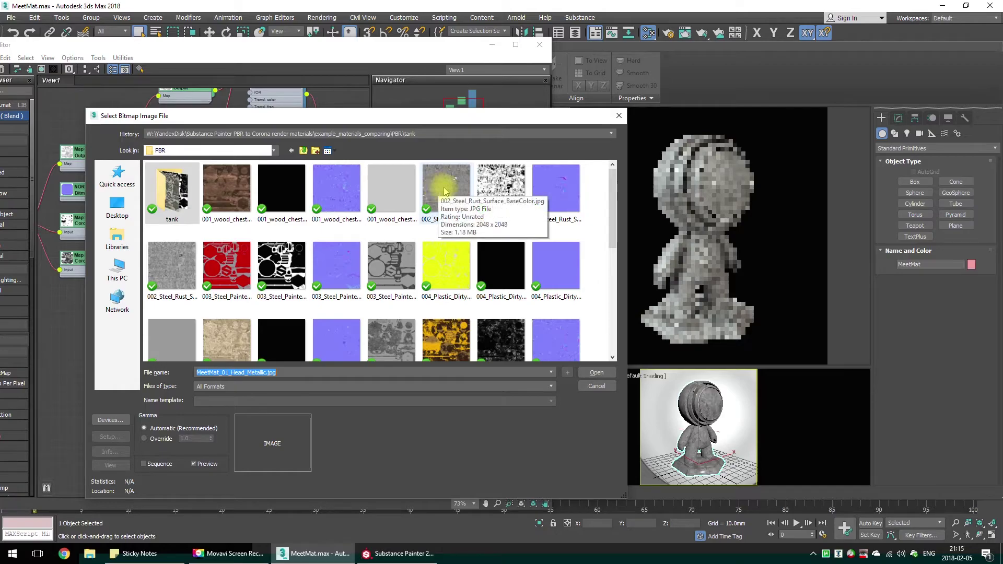
pyautogui.doubleClick(502, 183)
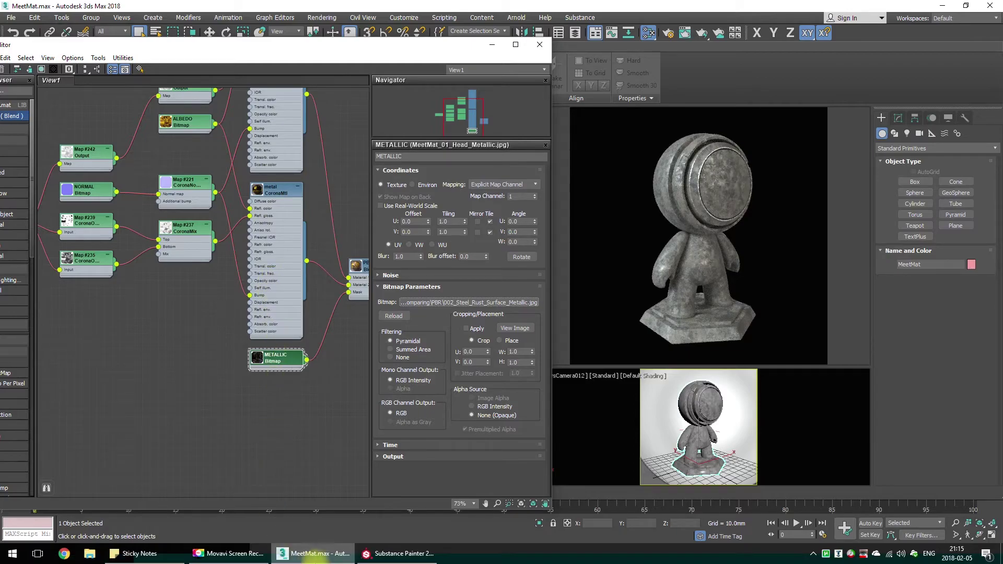
# Switch to Substance Painter, hide the Tank Painted layer group and show Steel Rust Surface instead
pyautogui.click(365, 555)
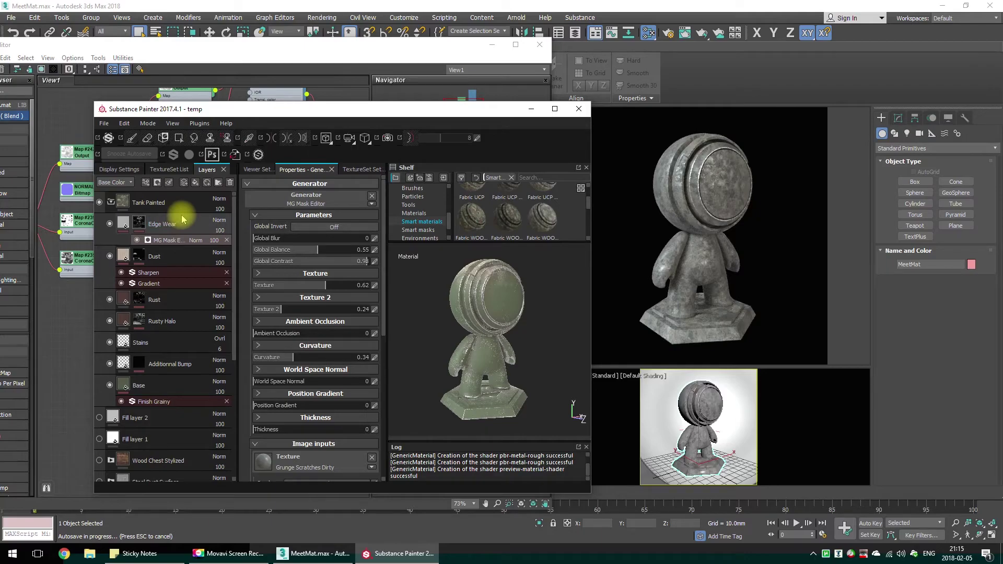
pyautogui.click(110, 203)
pyautogui.click(99, 203)
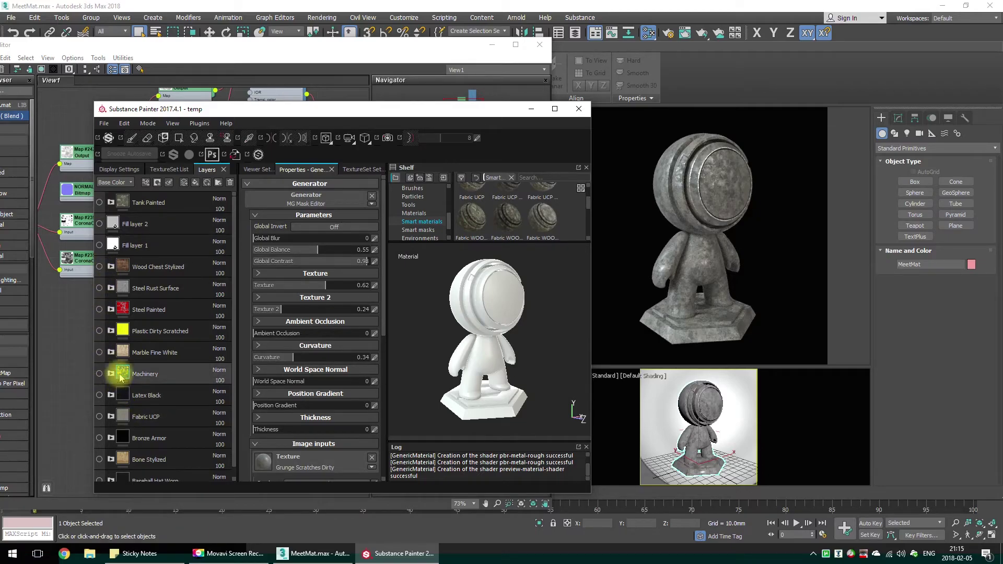
pyautogui.scroll(-1, 121, 383)
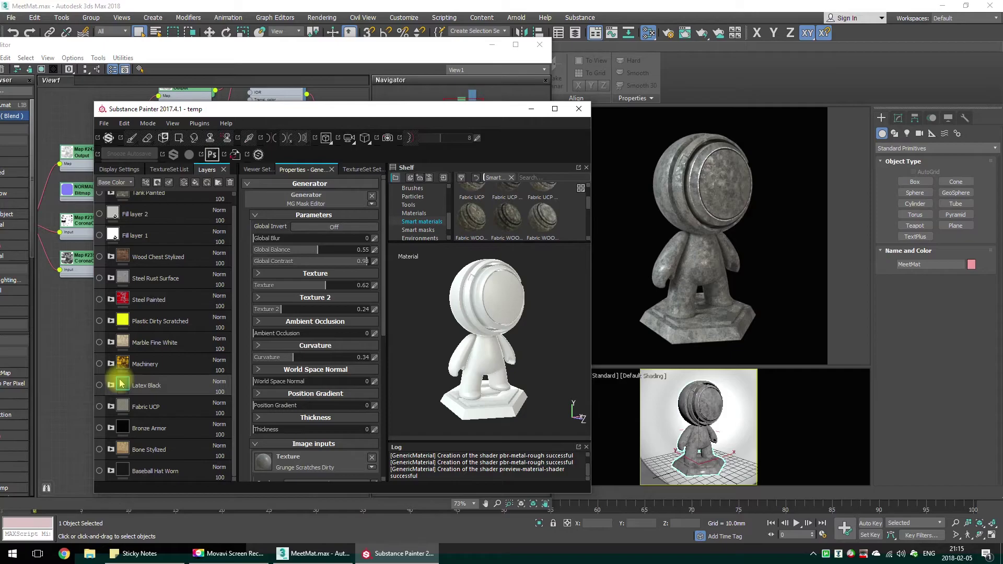
pyautogui.scroll(1, 119, 382)
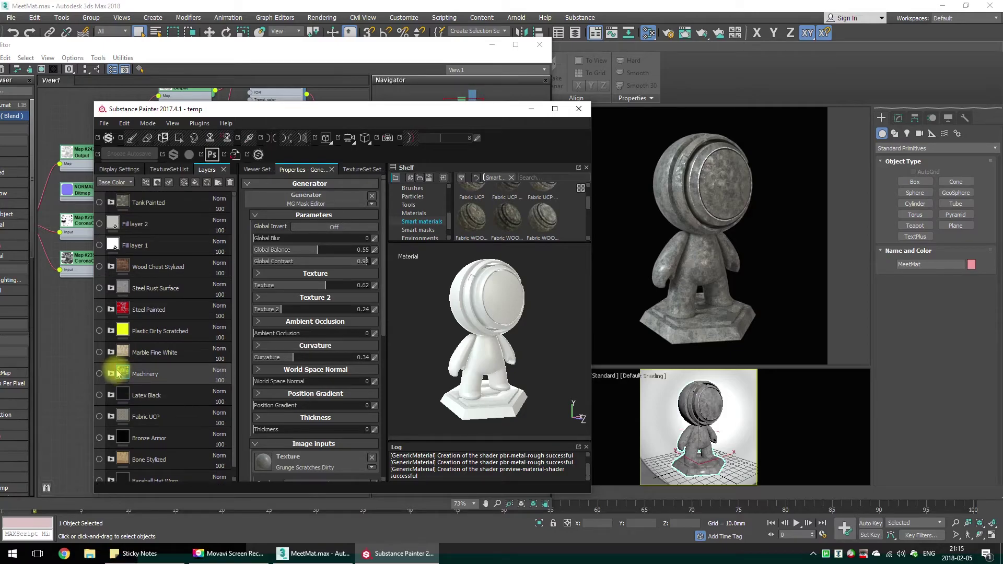
pyautogui.click(99, 288)
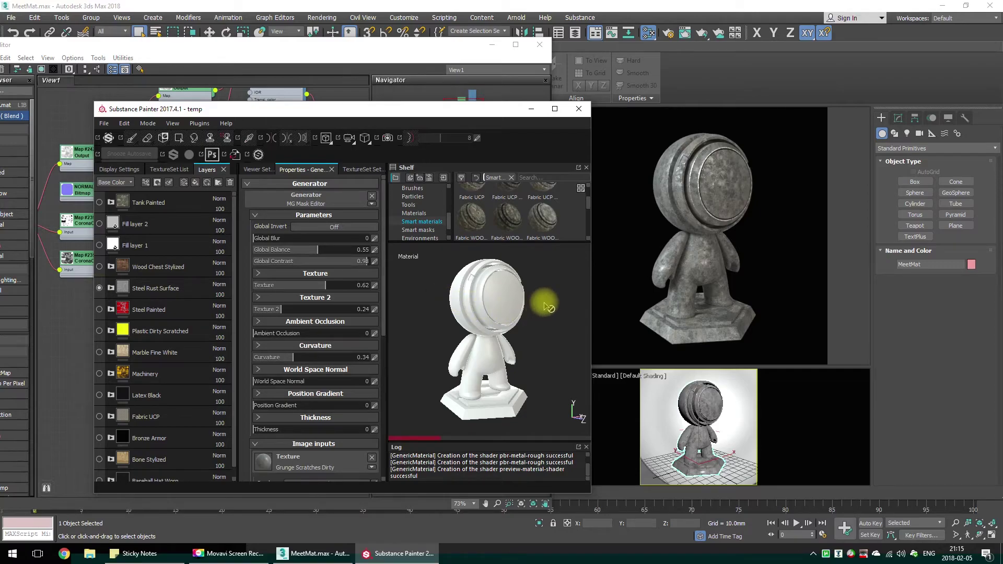
# Hide the Substance Painter side panels and place its window beside the Corona render to compare the steel rust
pyautogui.press('Tab')
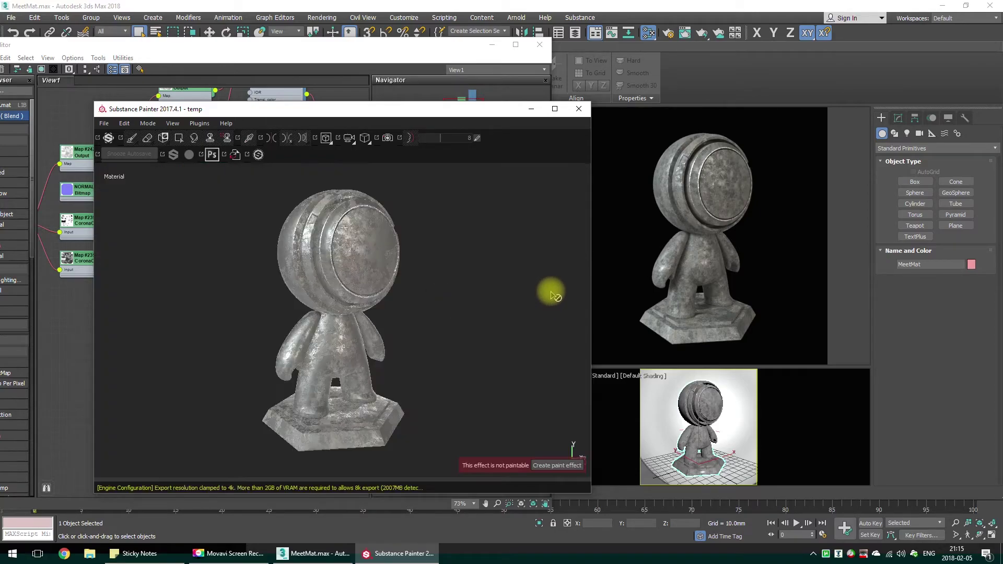
pyautogui.moveTo(429, 116); pyautogui.dragTo(435, 123)
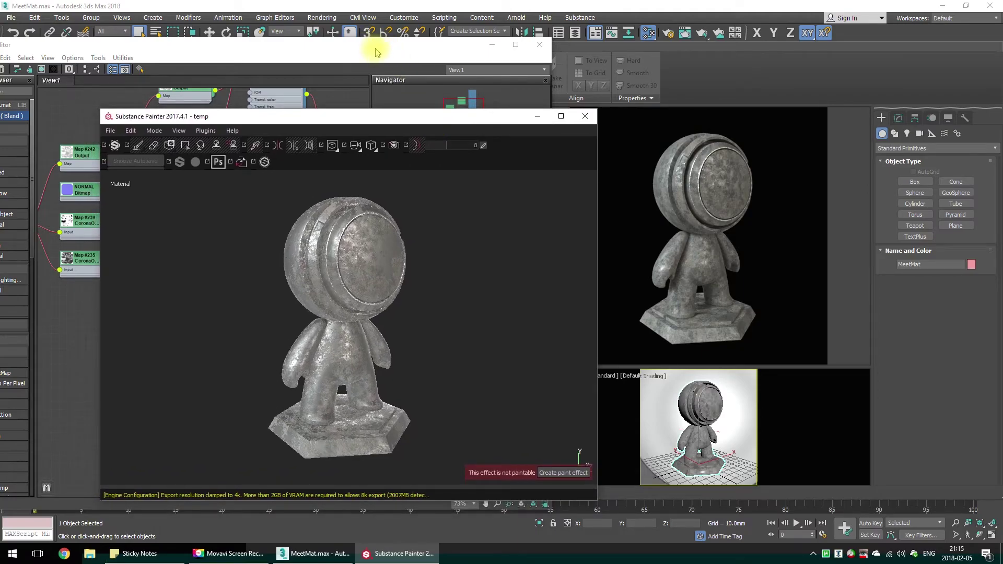
pyautogui.moveTo(424, 123)
pyautogui.mouseDown()
pyautogui.moveTo(731, 160)
pyautogui.moveTo(977, 132)
pyautogui.moveTo(718, 125)
pyautogui.moveTo(369, 205)
pyautogui.mouseUp()
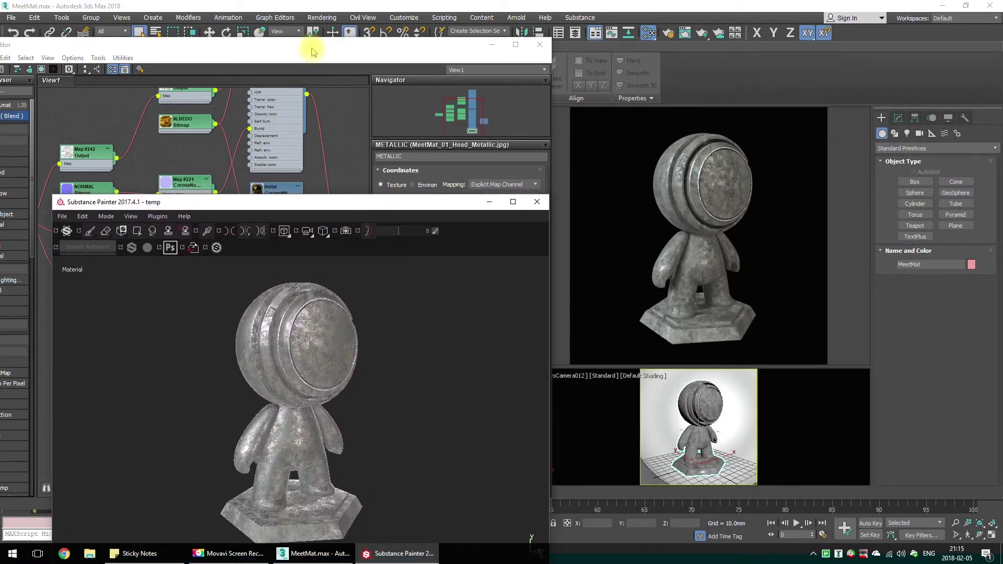
# Return to 3ds Max and lower the RGB Level in the METALLIC bitmap's output settings to 0.51
pyautogui.click(313, 44)
pyautogui.moveTo(303, 241); pyautogui.dragTo(245, 226, button='middle')
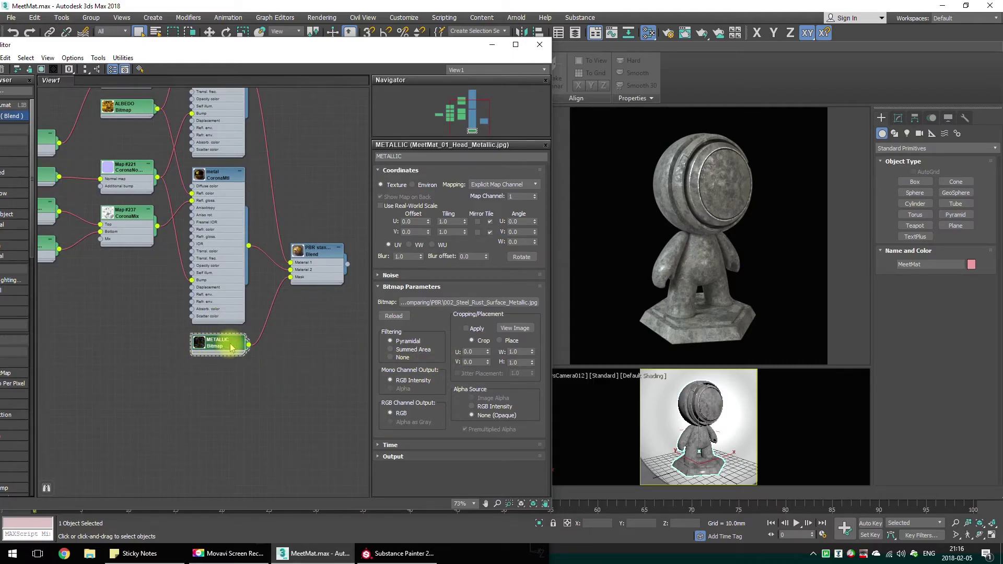
pyautogui.click(417, 457)
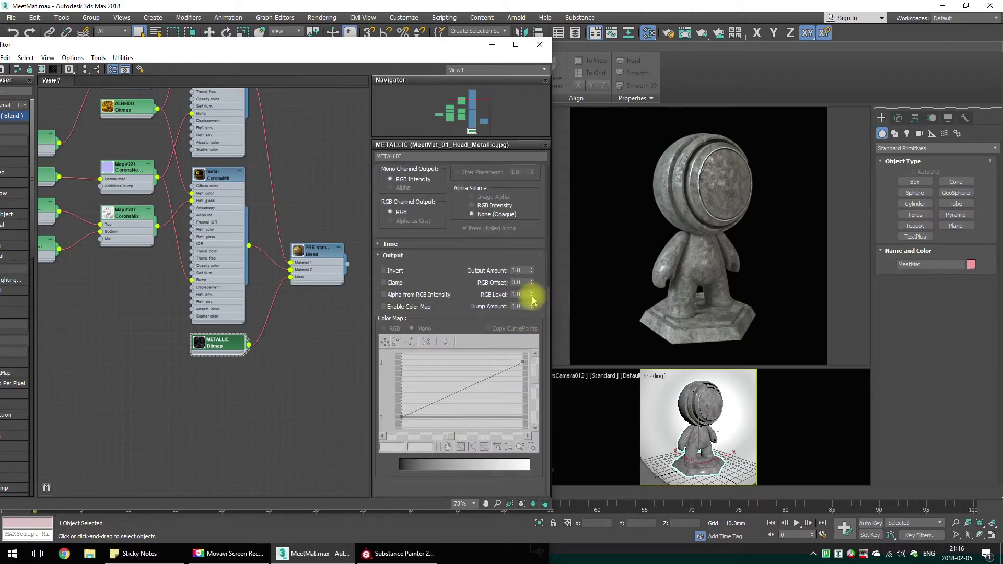
pyautogui.moveTo(532, 296); pyautogui.dragTo(531, 322)
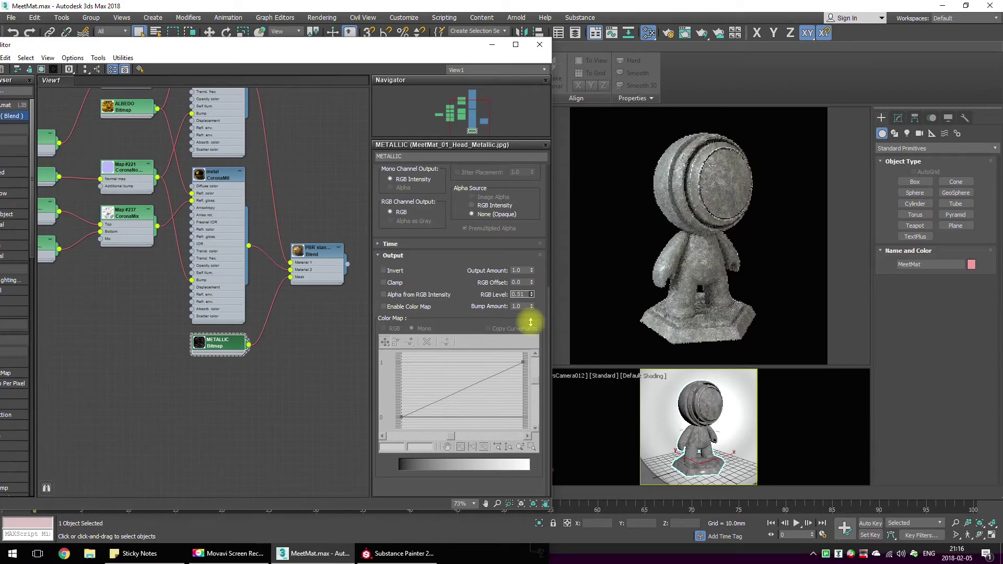
# Enlarge the METALLIC node's preview and try different RGB Level values, bringing it down to 0.0
pyautogui.doubleClick(199, 343)
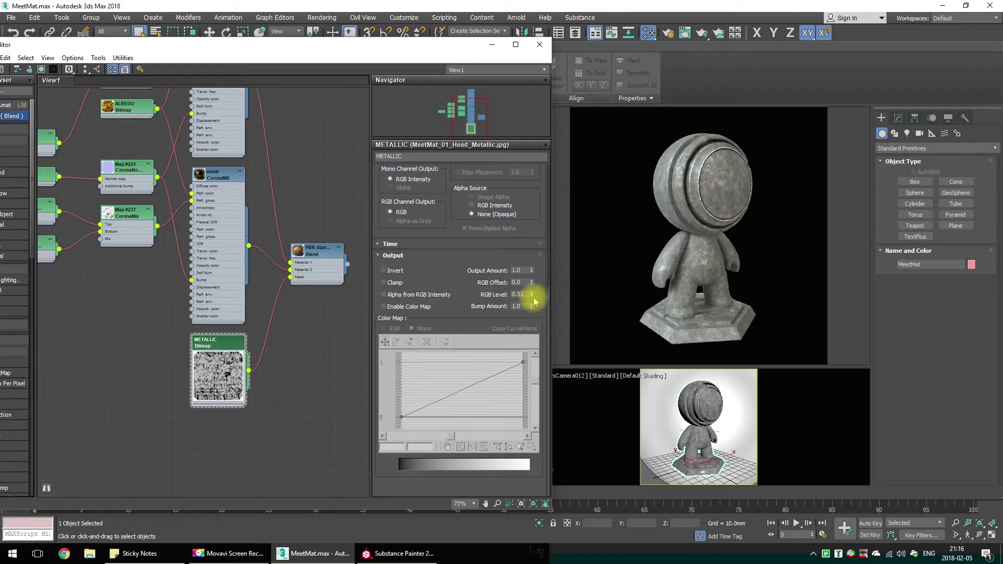
pyautogui.moveTo(532, 296); pyautogui.dragTo(532, 312)
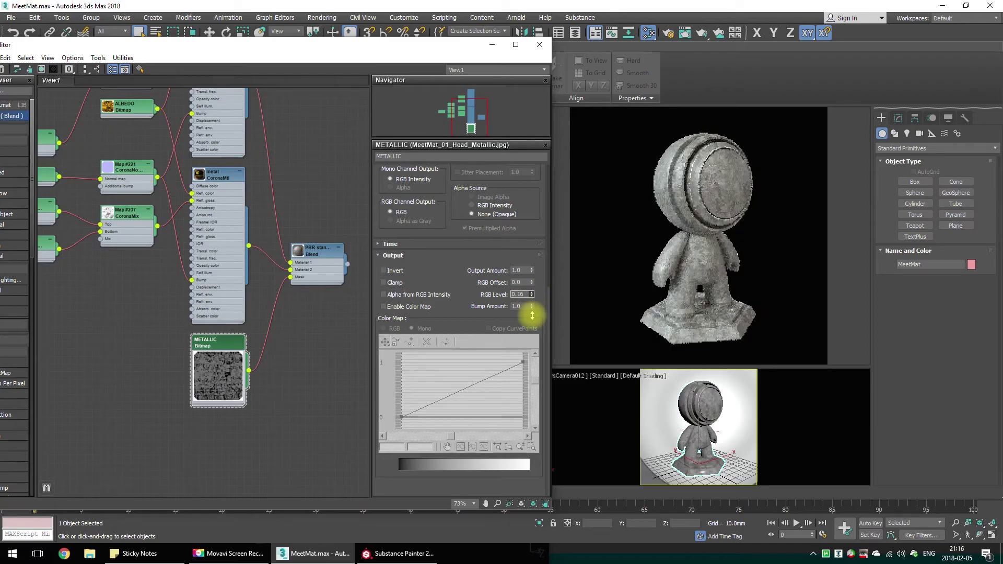
pyautogui.moveTo(532, 315); pyautogui.dragTo(532, 294)
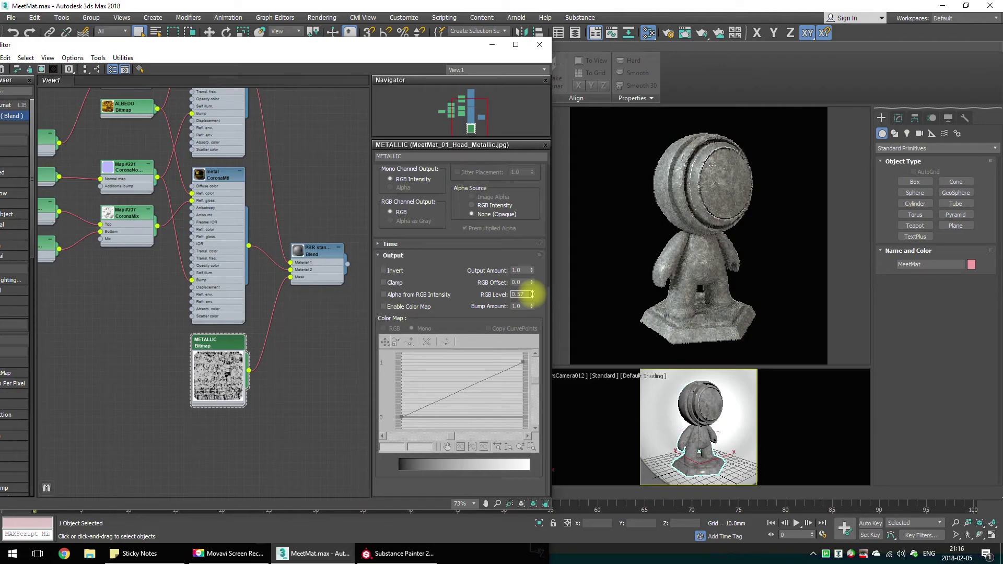
pyautogui.moveTo(531, 294); pyautogui.dragTo(531, 311)
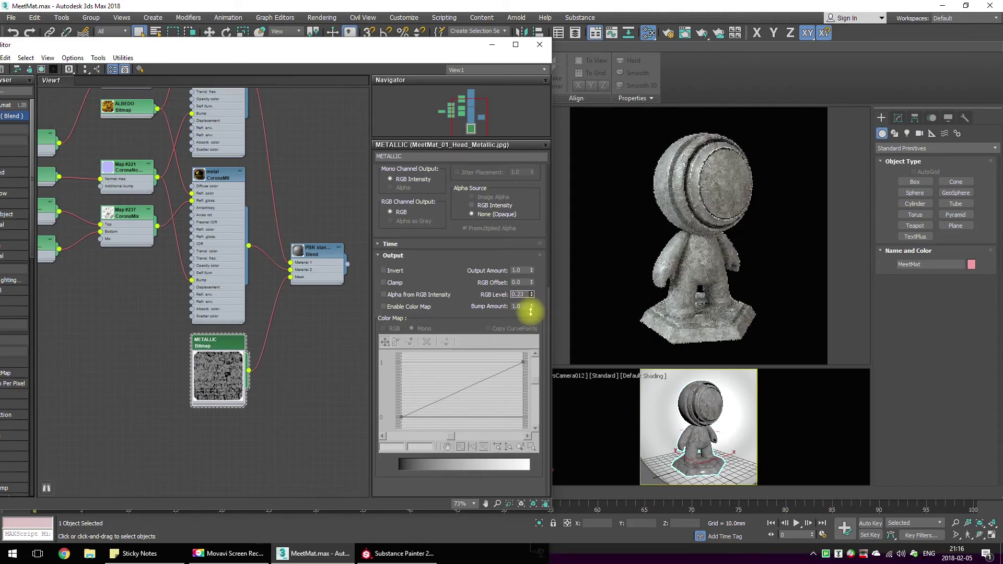
pyautogui.moveTo(530, 312); pyautogui.dragTo(529, 317)
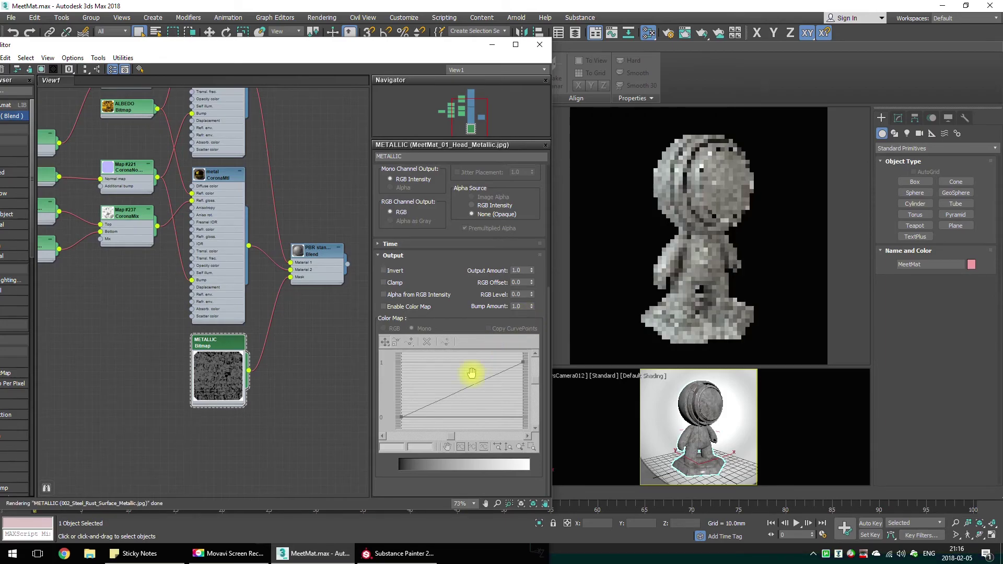
# Check the render against the Substance Painter model and set the METALLIC bitmap's RGB Level to 0.12 in 3ds Max
pyautogui.click(379, 555)
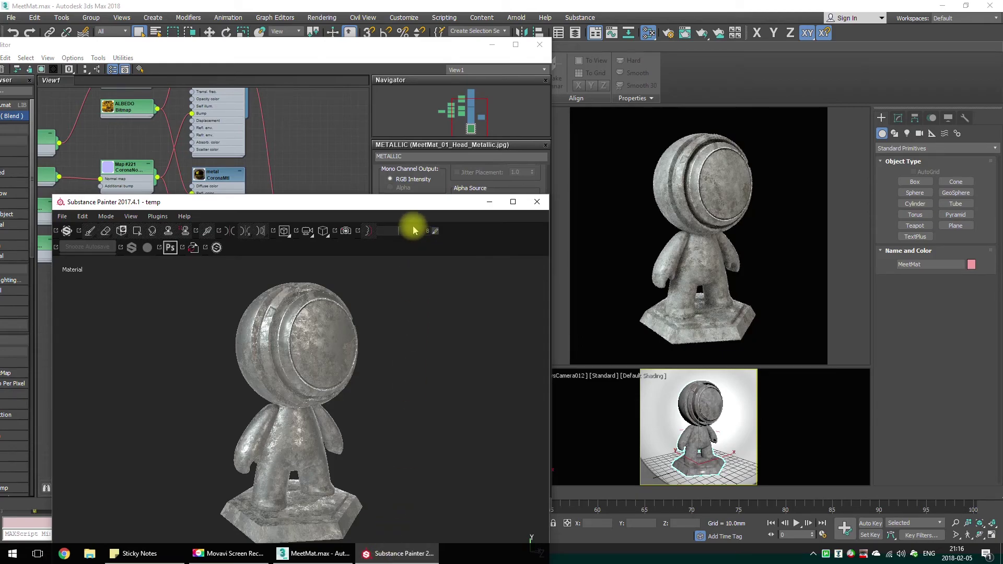
pyautogui.click(431, 48)
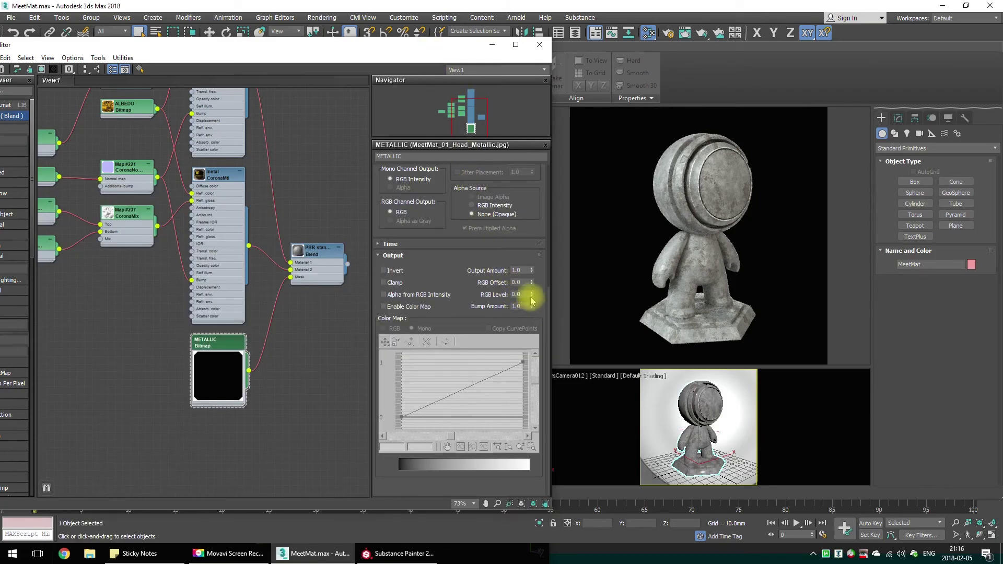
pyautogui.moveTo(532, 294); pyautogui.dragTo(530, 287)
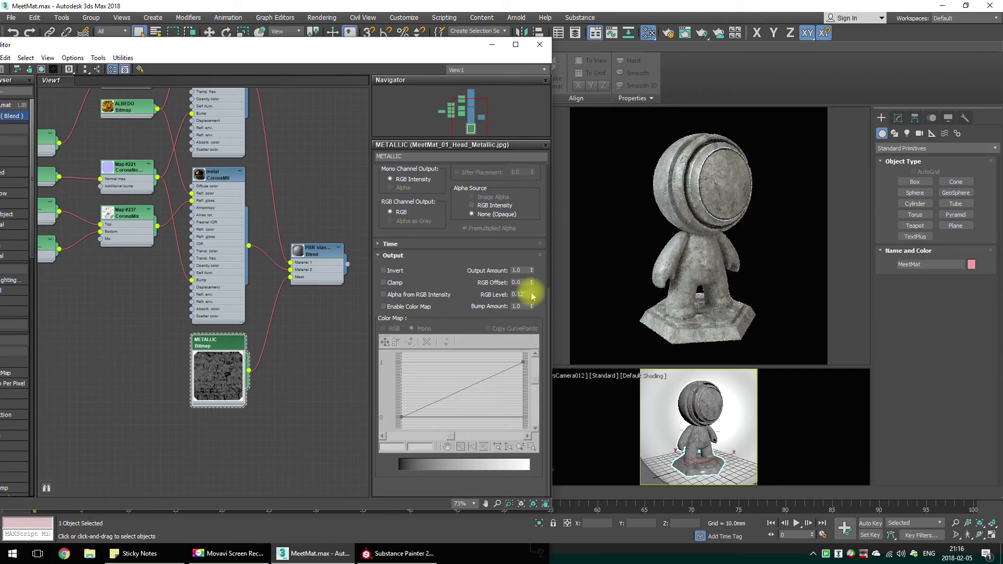
# Compare the render with the Substance Painter model side by side, and close Substance Painter, discarding the project changes
pyautogui.click(397, 553)
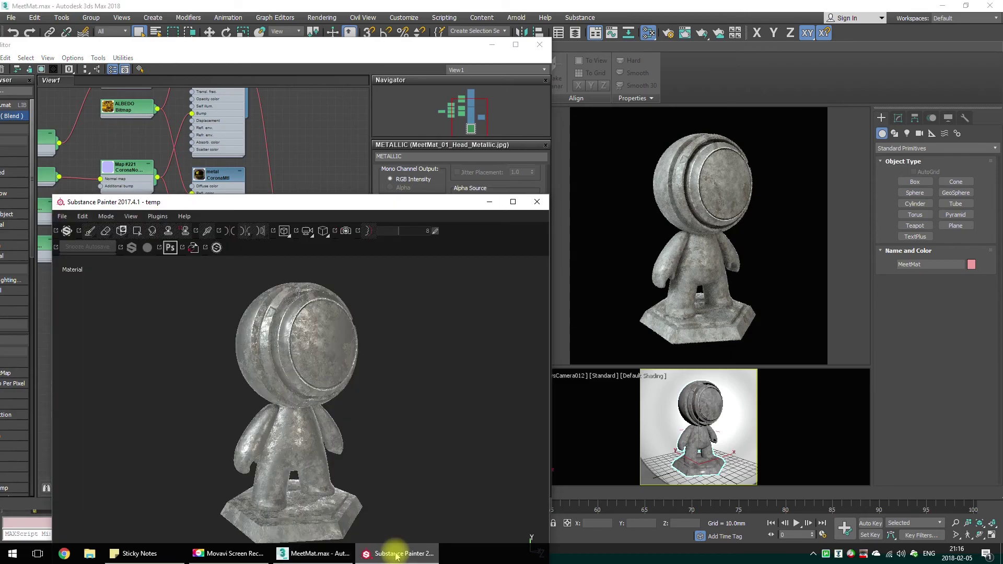
pyautogui.moveTo(385, 204)
pyautogui.mouseDown()
pyautogui.moveTo(418, 161)
pyautogui.moveTo(463, 41)
pyautogui.moveTo(456, 64)
pyautogui.mouseUp()
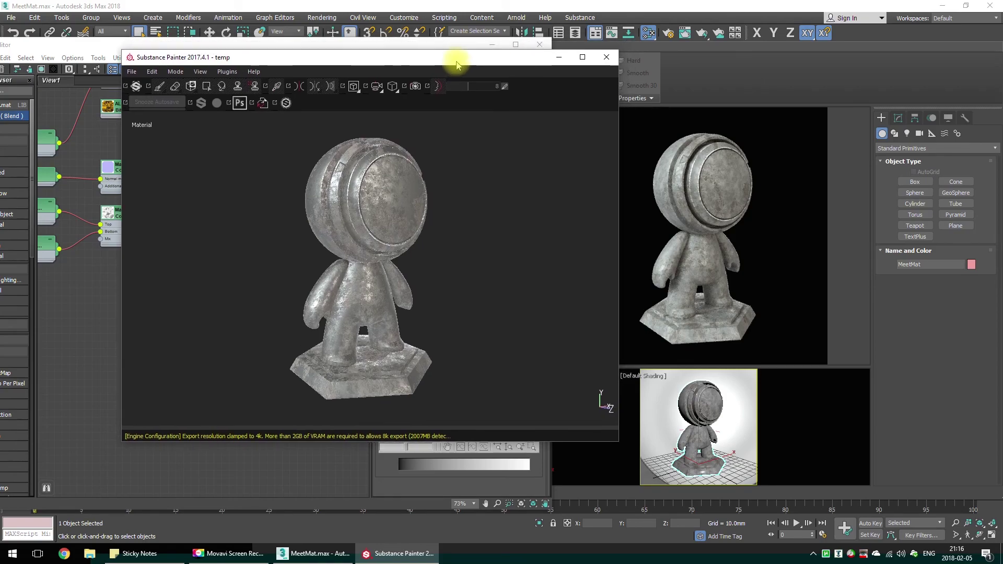
pyautogui.moveTo(456, 63); pyautogui.dragTo(396, 130)
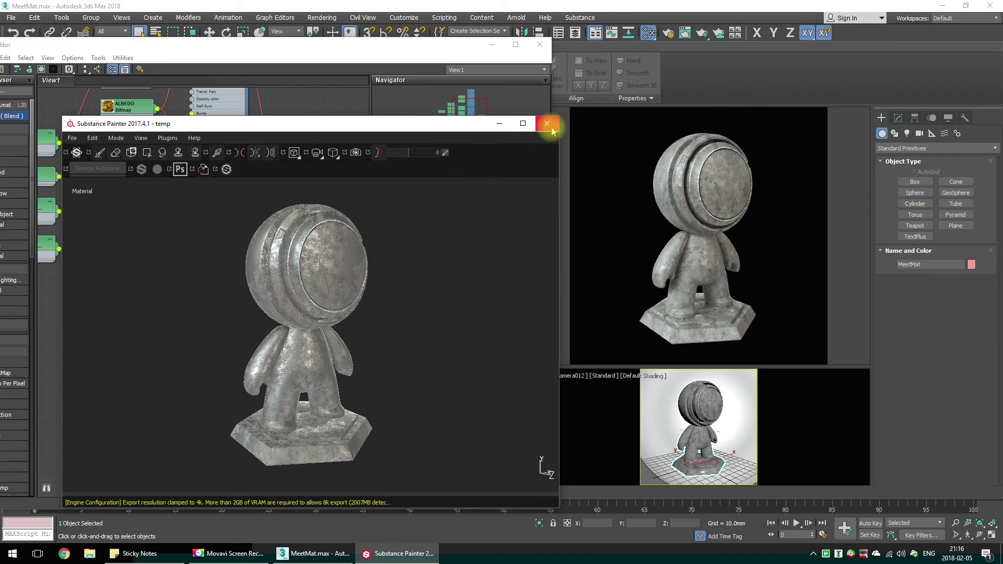
pyautogui.click(548, 128)
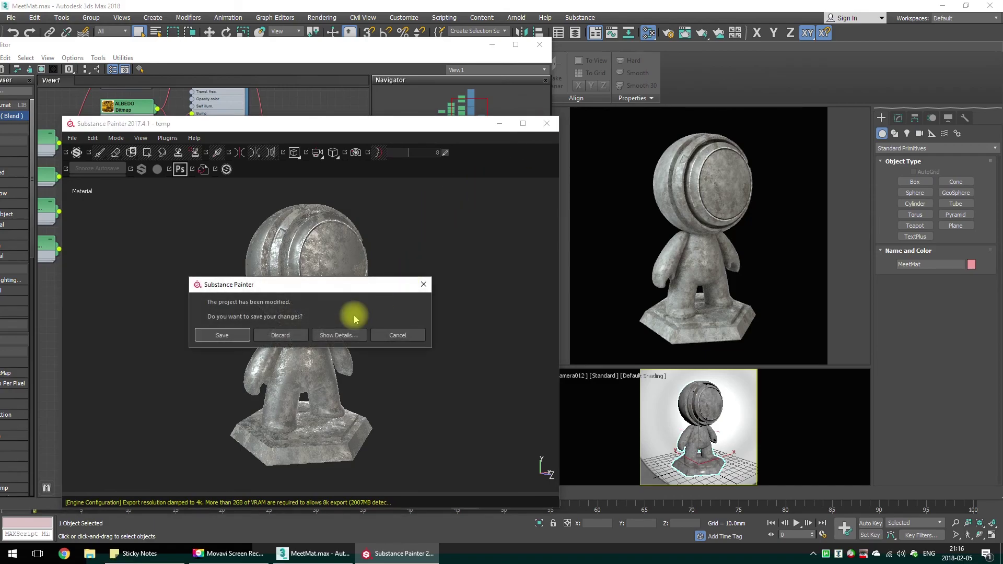
pyautogui.click(282, 336)
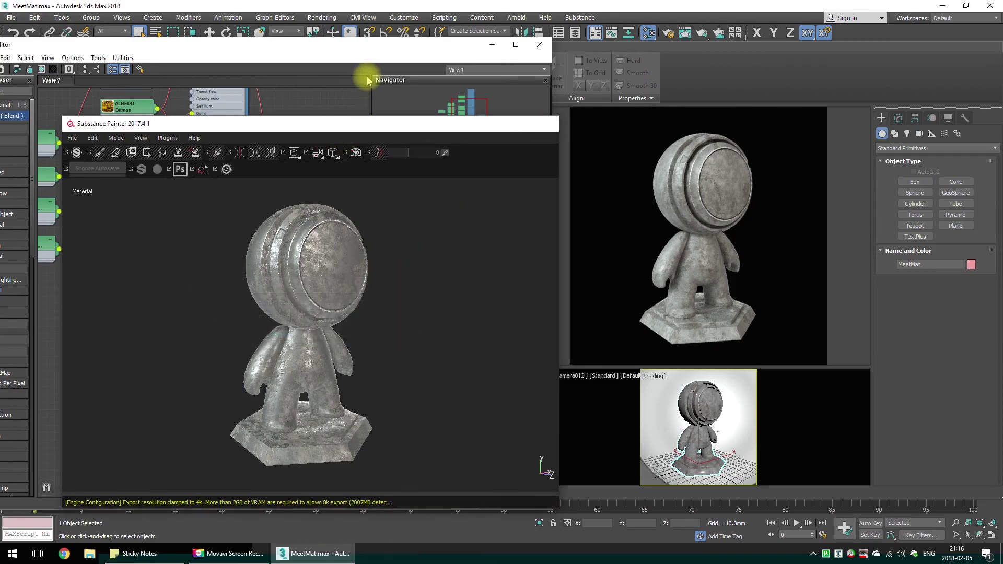